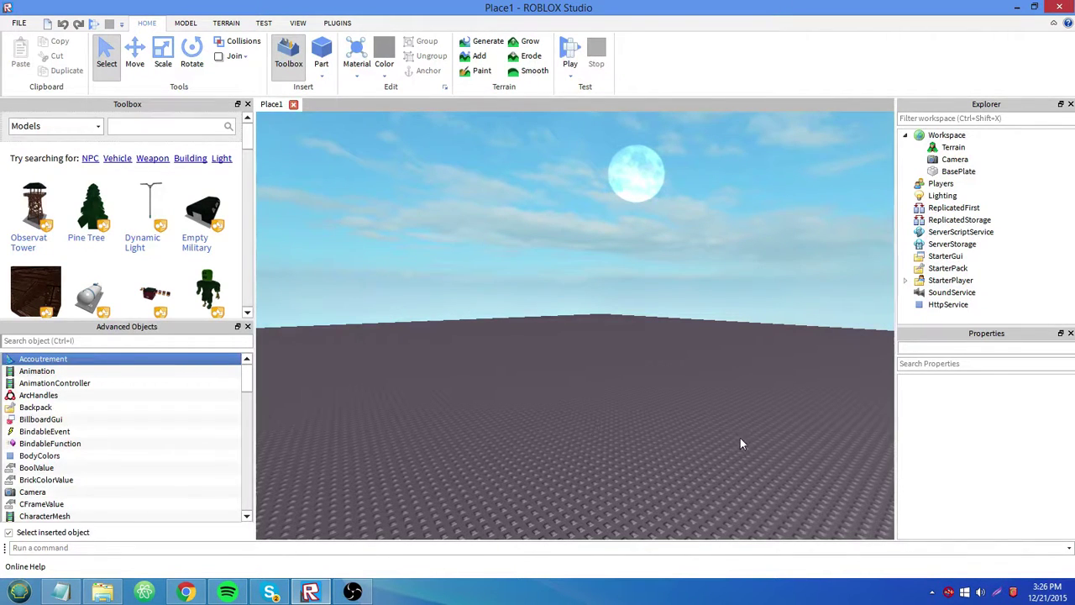
{"action": "right_click_drag", "start_coordinate": [745, 432], "coordinate": [745, 432]}
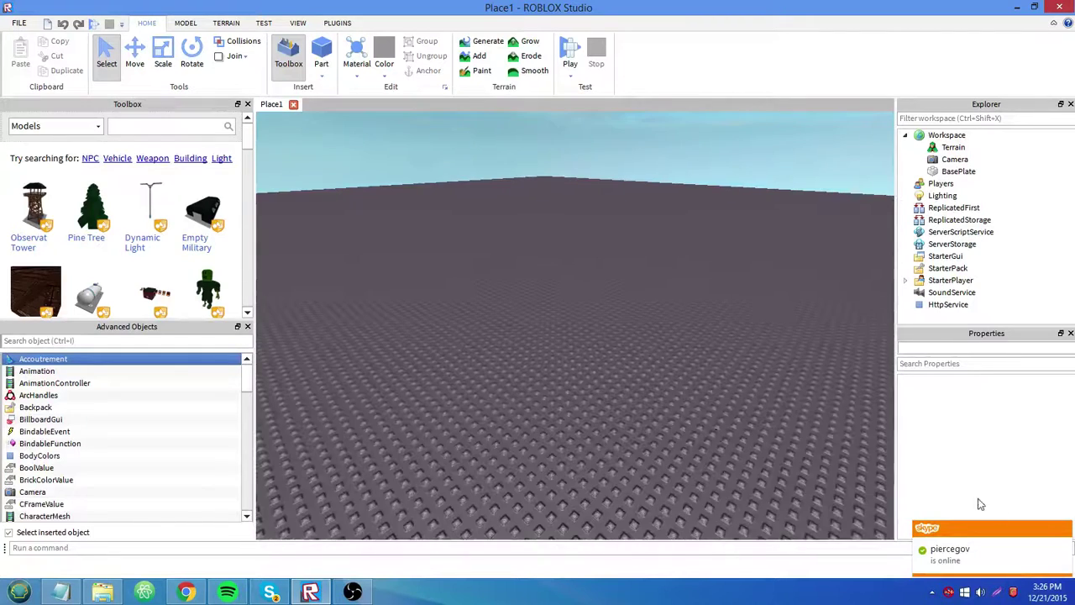
{"action": "right_click_drag", "start_coordinate": [704, 383], "coordinate": [703, 383]}
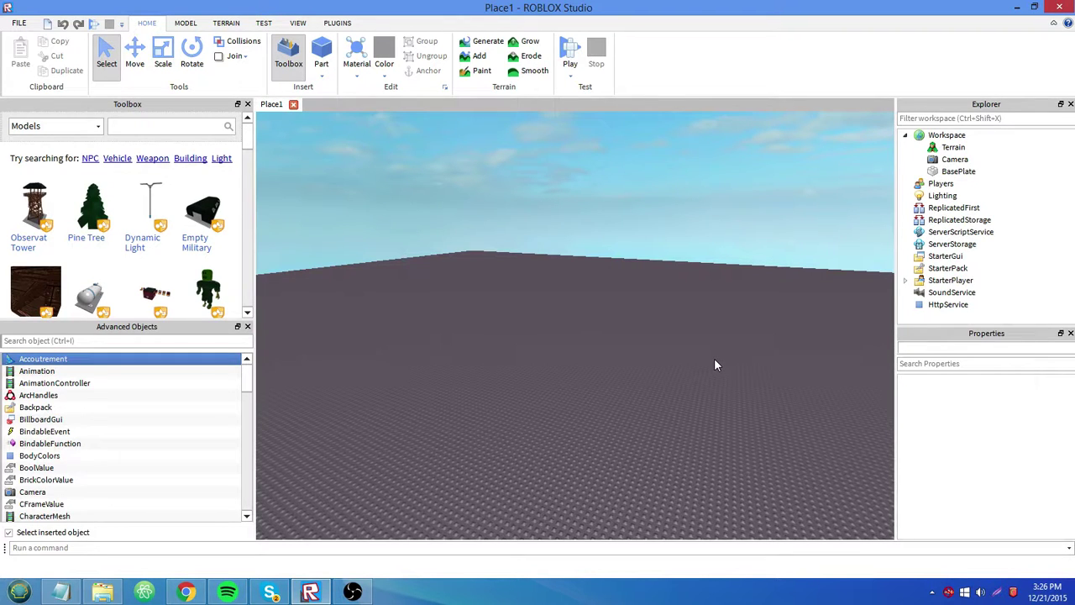
Insert a ScreenGui object into StarterGui.
{"action": "left_click", "coordinate": [915, 257]}
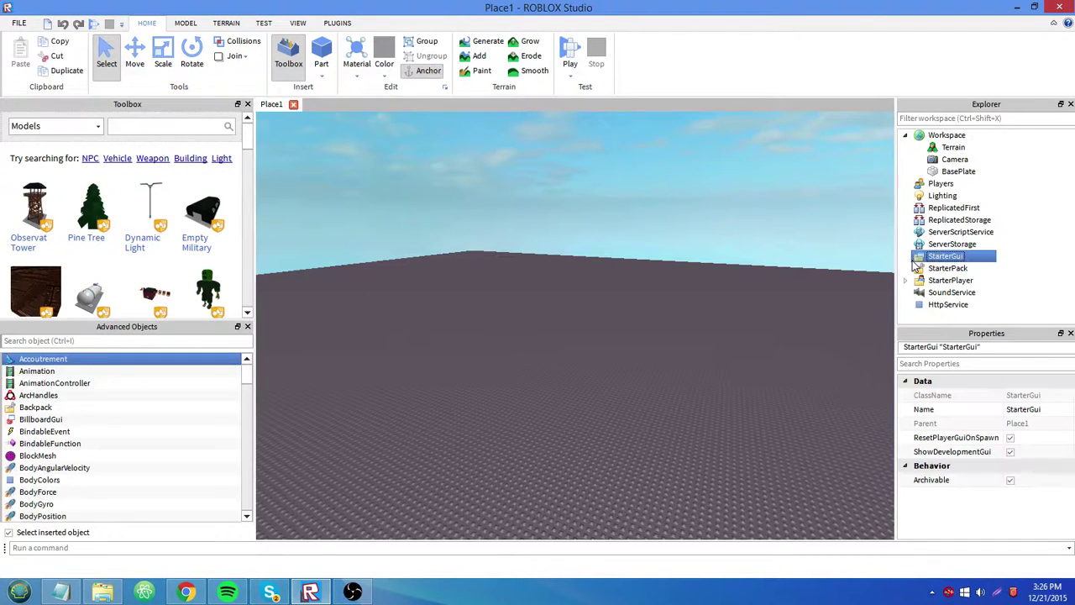
{"action": "scroll", "coordinate": [126, 437], "scroll_direction": "down", "scroll_amount": 20}
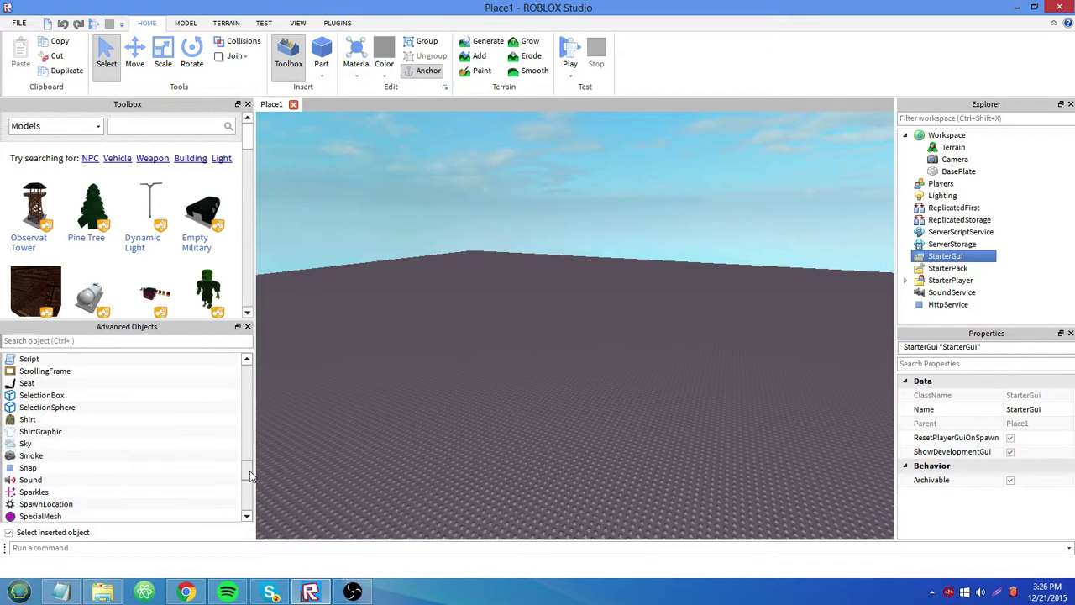
{"action": "key", "text": "s"}
{"action": "key", "text": "c"}
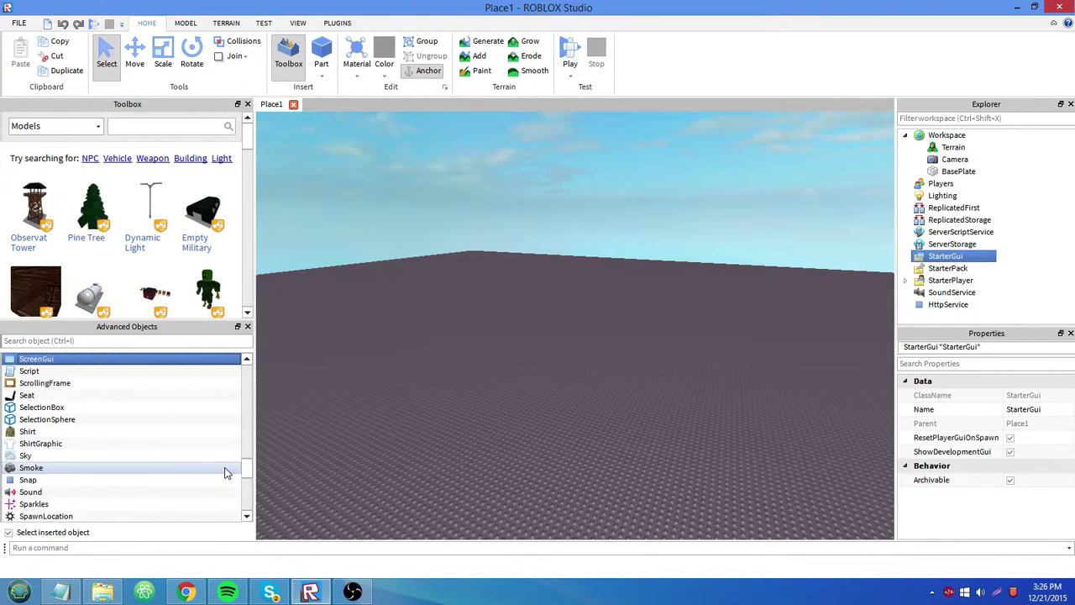
{"action": "key", "text": "Return"}
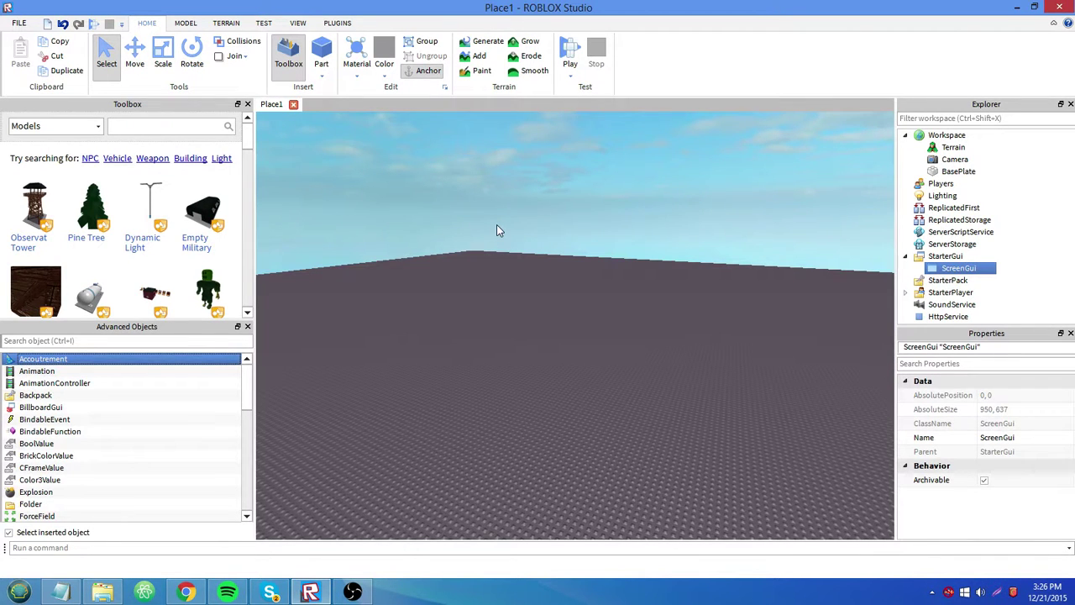
Find the Frame object among the insertable objects and insert it into the ScreenGui.
{"action": "scroll", "coordinate": [182, 444], "scroll_direction": "down", "scroll_amount": 6}
{"action": "left_click", "coordinate": [182, 443]}
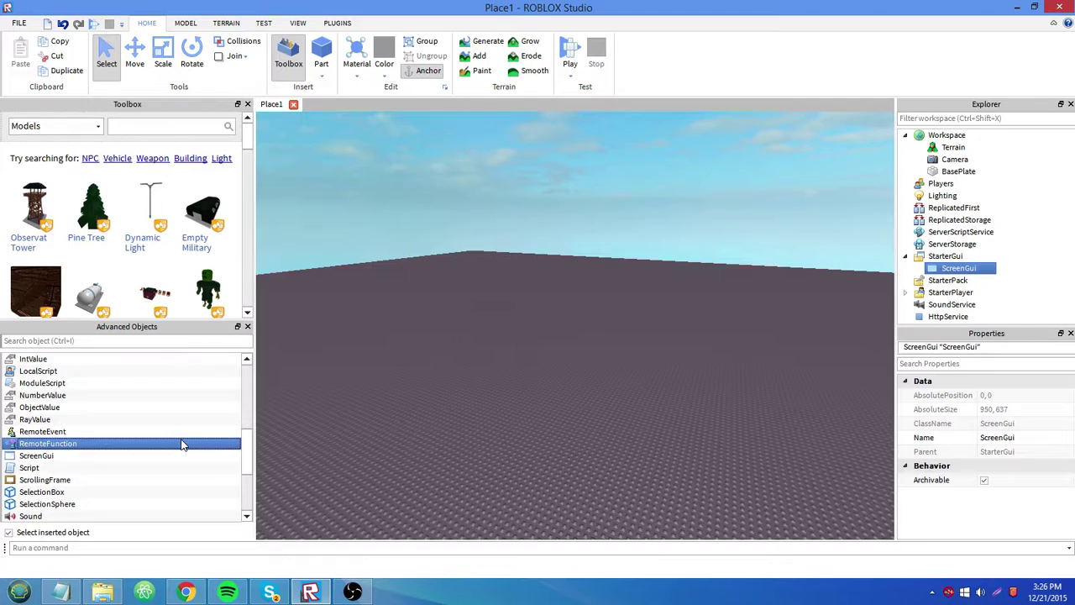
{"action": "key", "text": "s"}
{"action": "key", "text": "u"}
{"action": "scroll", "coordinate": [108, 453], "scroll_direction": "up", "scroll_amount": 10}
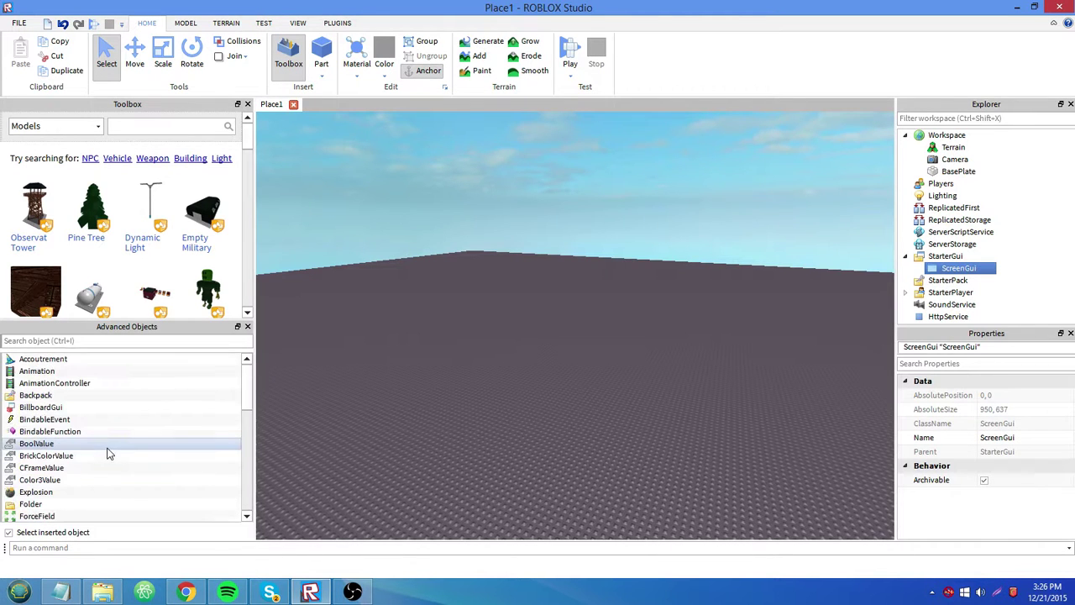
{"action": "scroll", "coordinate": [606, 300], "scroll_direction": "up", "scroll_amount": 5}
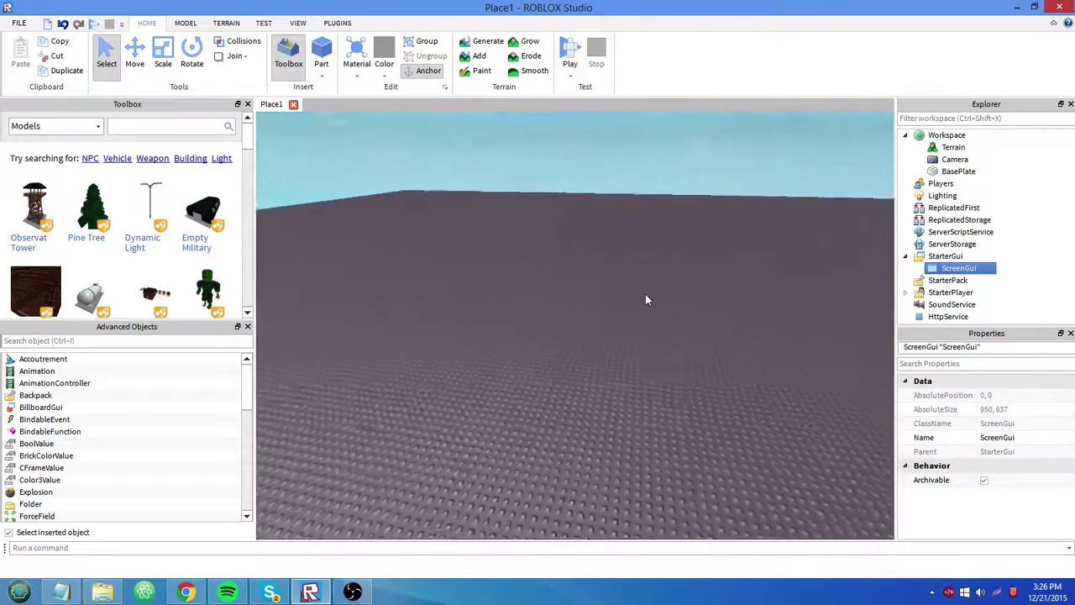
{"action": "scroll", "coordinate": [646, 294], "scroll_direction": "down", "scroll_amount": 2}
{"action": "scroll", "coordinate": [682, 296], "scroll_direction": "up", "scroll_amount": 2}
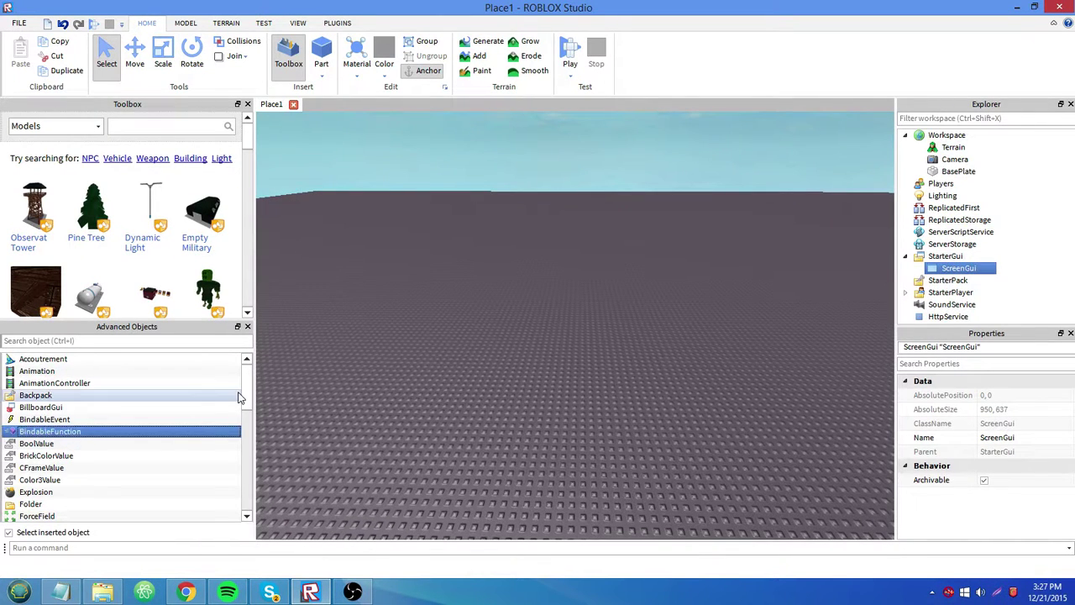
{"action": "scroll", "coordinate": [213, 406], "scroll_direction": "down", "scroll_amount": 6}
{"action": "scroll", "coordinate": [215, 412], "scroll_direction": "up", "scroll_amount": 2}
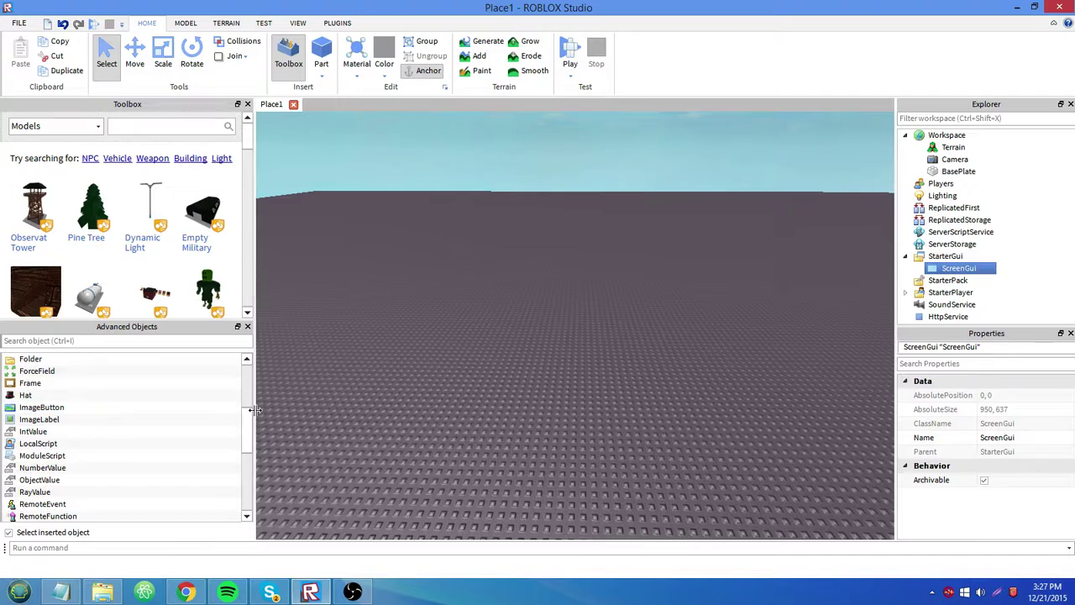
{"action": "left_click", "coordinate": [131, 384]}
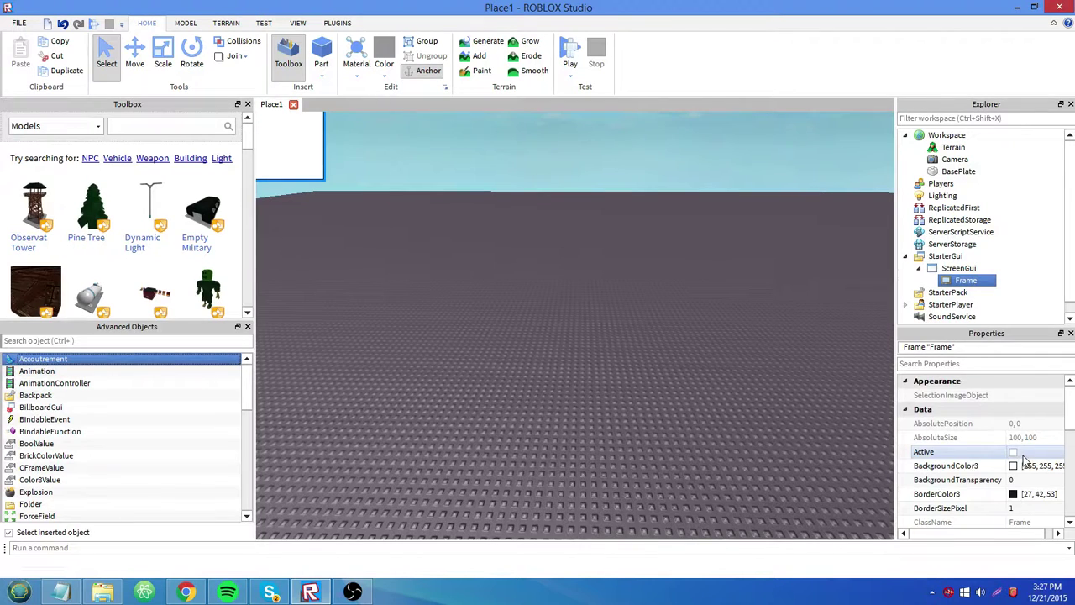
Look over the new Frame's properties and insert a TextLabel inside the Frame.
{"action": "scroll", "coordinate": [1017, 454], "scroll_direction": "down", "scroll_amount": 3}
{"action": "scroll", "coordinate": [1023, 459], "scroll_direction": "up", "scroll_amount": 4}
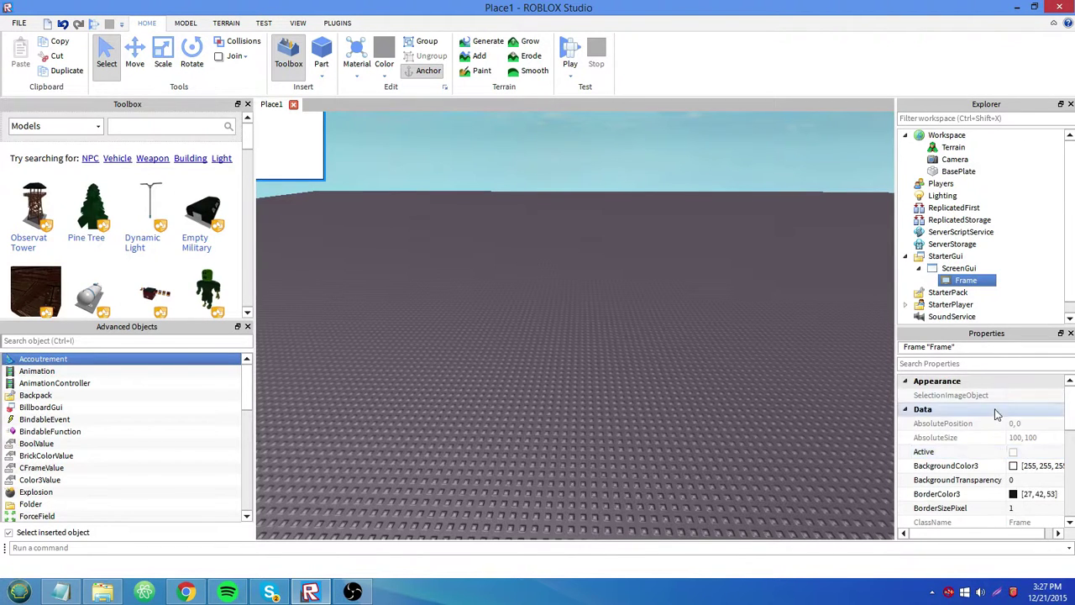
{"action": "scroll", "coordinate": [1024, 458], "scroll_direction": "down", "scroll_amount": 1}
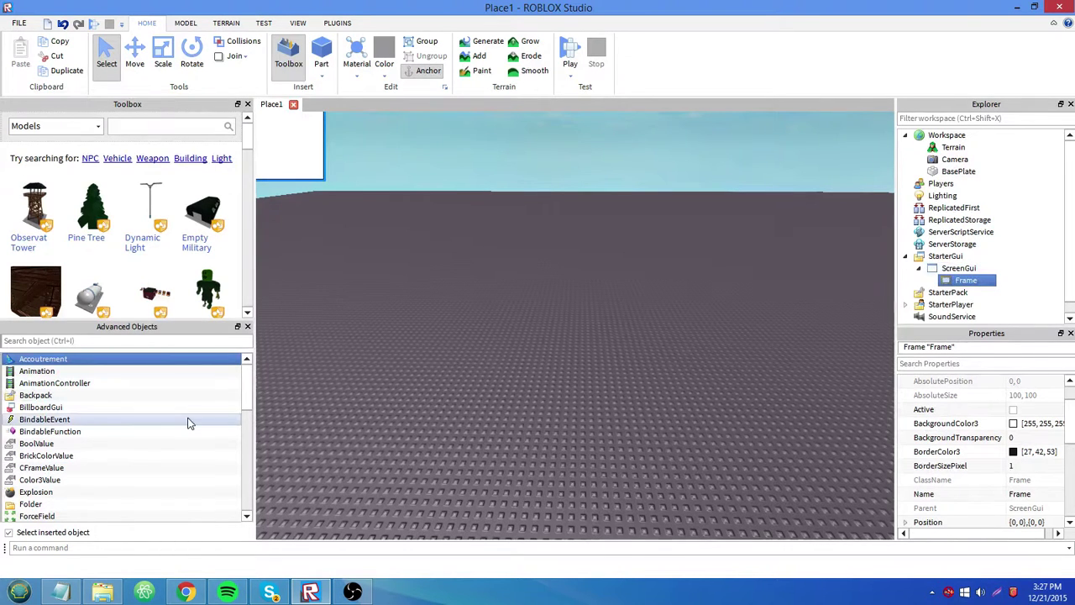
{"action": "scroll", "coordinate": [201, 429], "scroll_direction": "down", "scroll_amount": 15}
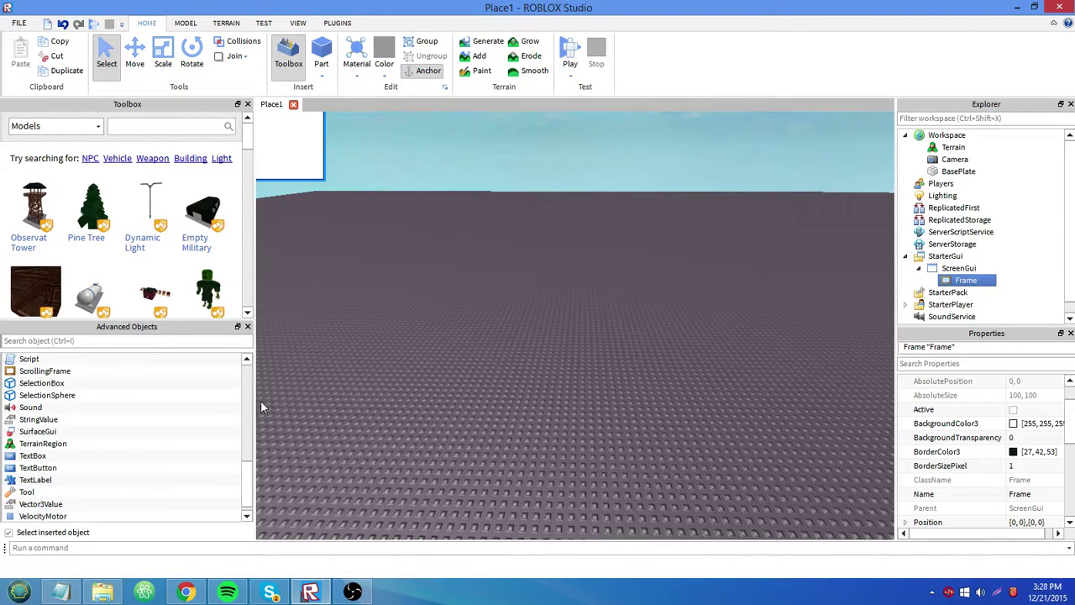
{"action": "left_click", "coordinate": [105, 480]}
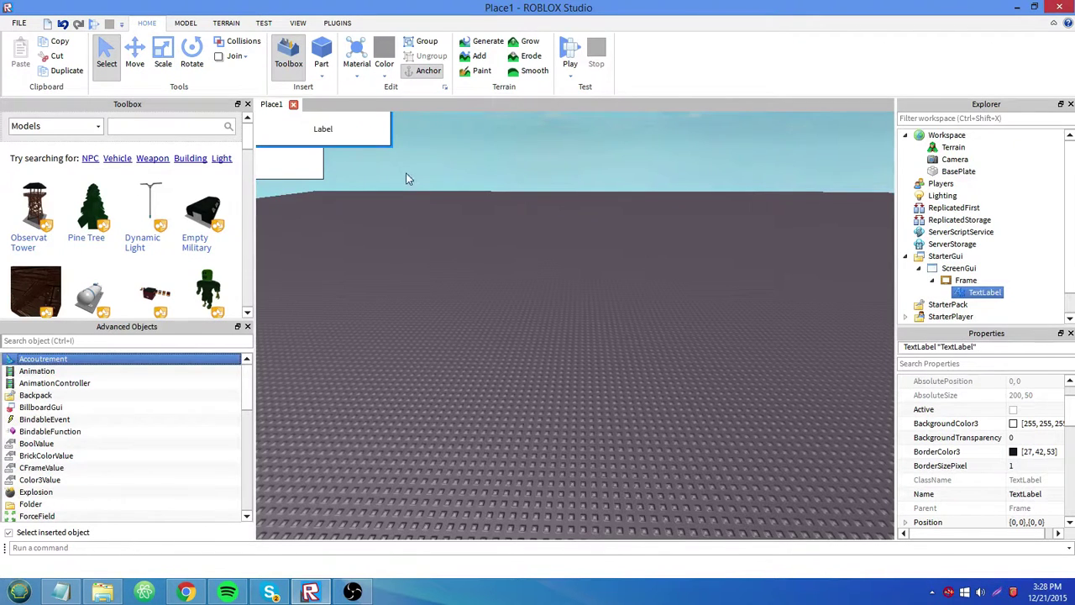
Insert a TextButton inside the TextLabel, and undo the insertion of both the button and the label.
{"action": "scroll", "coordinate": [81, 462], "scroll_direction": "down", "scroll_amount": 10}
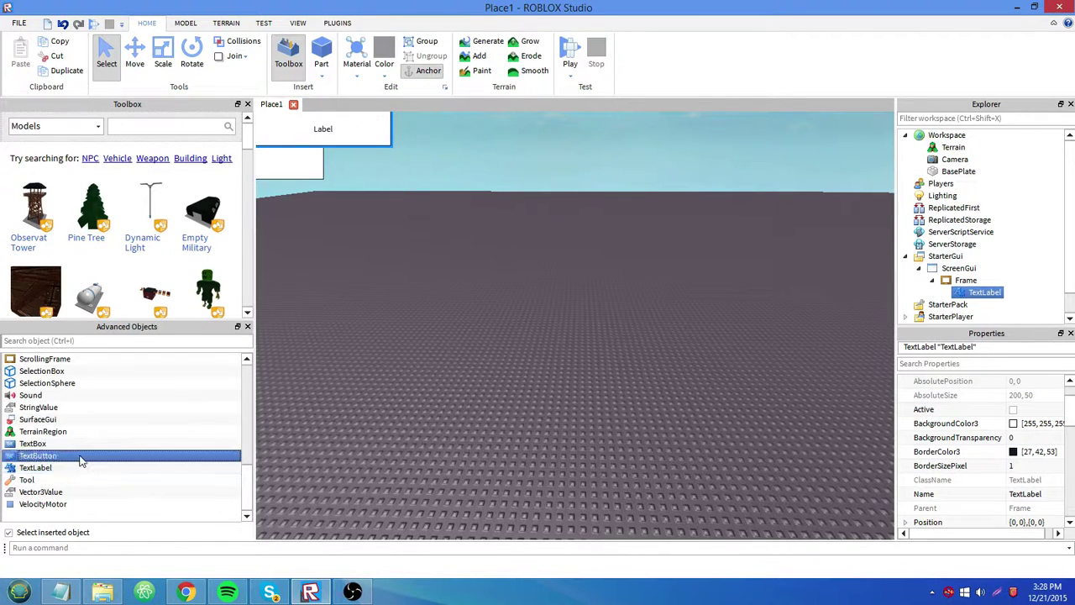
{"action": "left_click", "coordinate": [81, 456]}
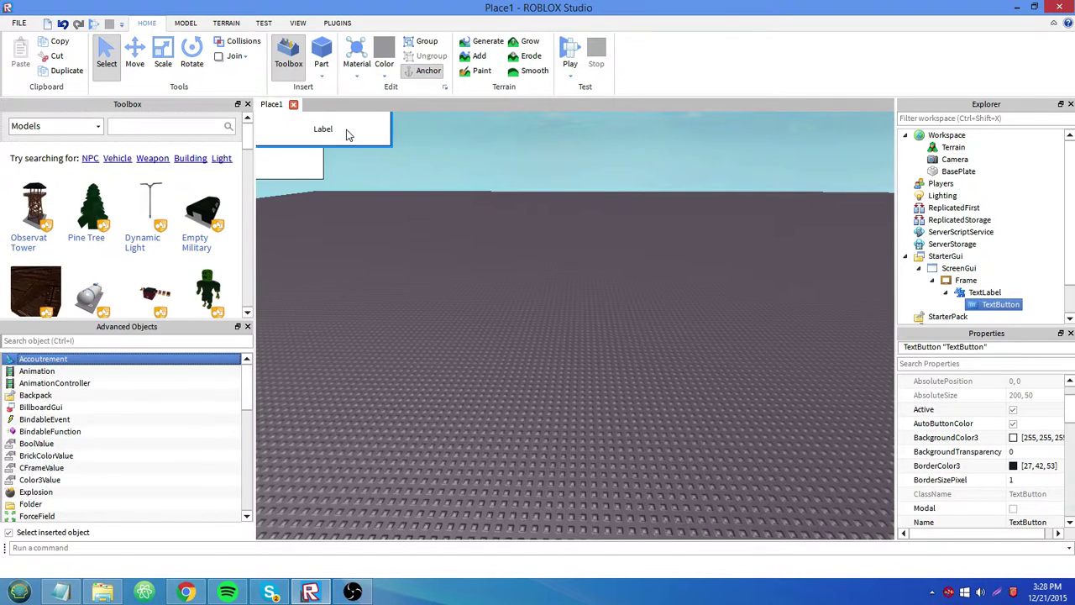
{"action": "key", "text": "ctrl+z"}
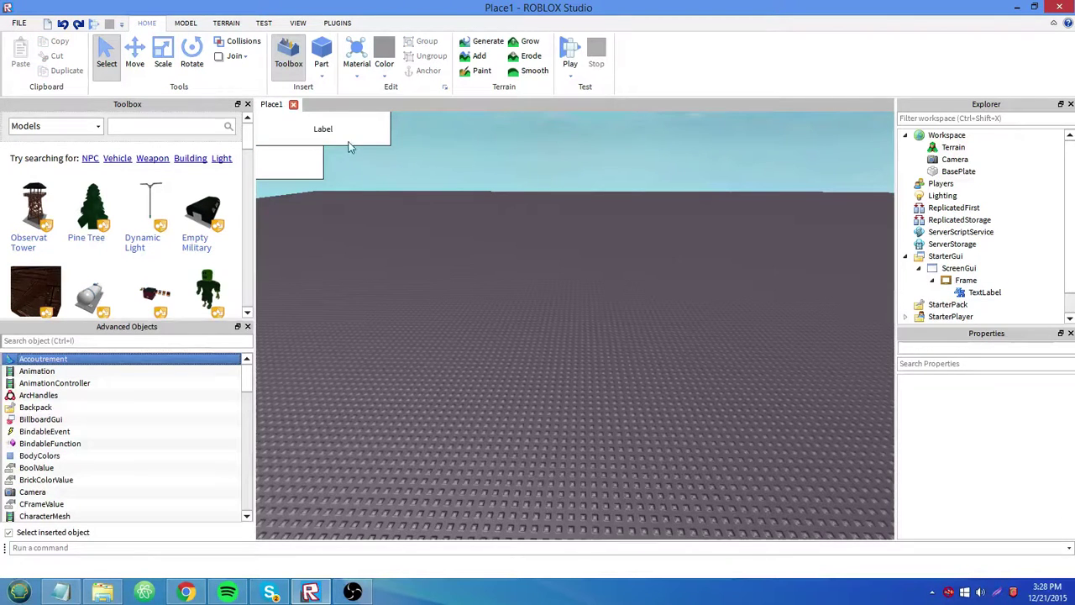
{"action": "scroll", "coordinate": [192, 414], "scroll_direction": "down", "scroll_amount": 3}
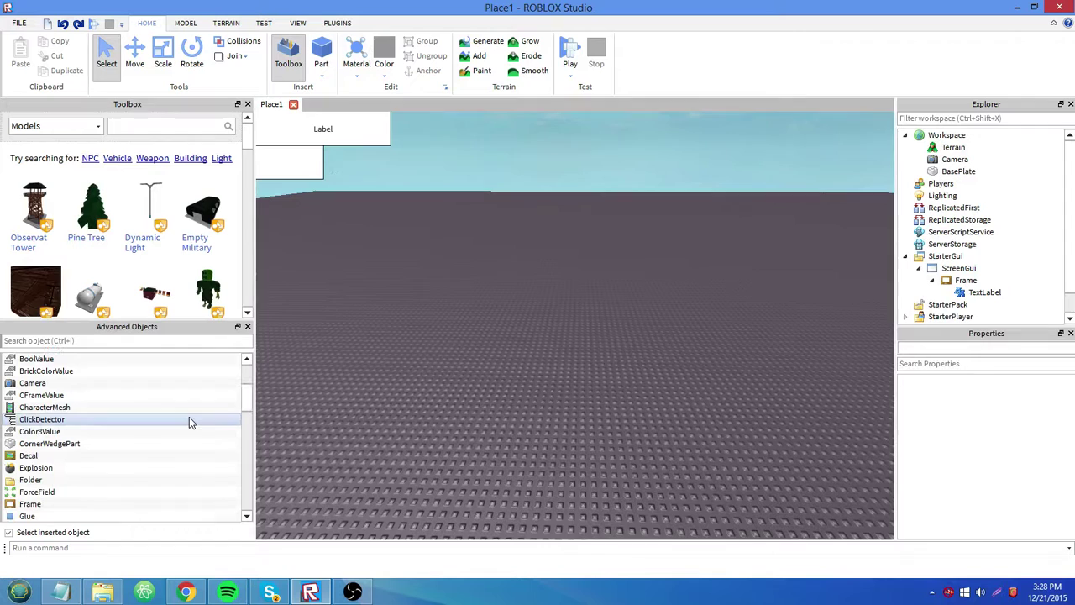
{"action": "key", "text": "ctrl+z"}
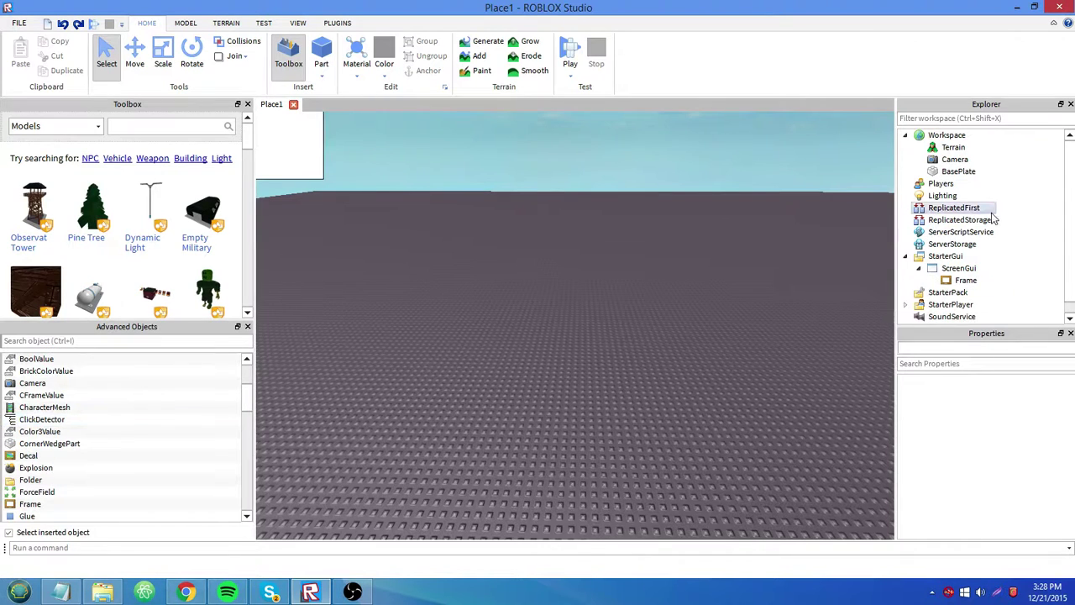
Look through the Frame's data and behavior properties and delete the Frame from the ScreenGui.
{"action": "left_click", "coordinate": [965, 280]}
{"action": "scroll", "coordinate": [1012, 462], "scroll_direction": "down", "scroll_amount": 5}
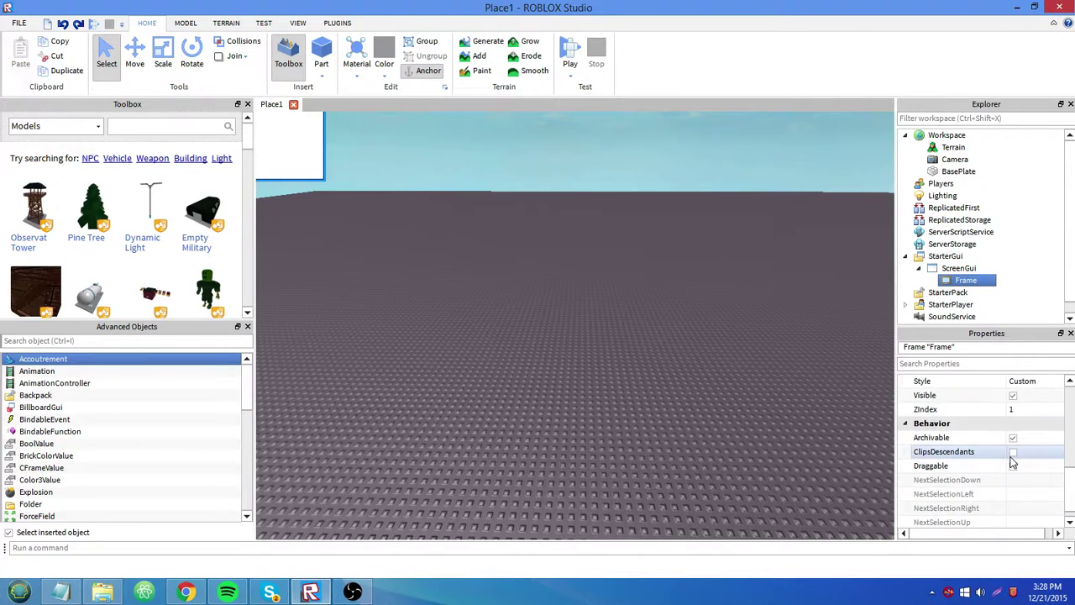
{"action": "scroll", "coordinate": [1011, 466], "scroll_direction": "up", "scroll_amount": 5}
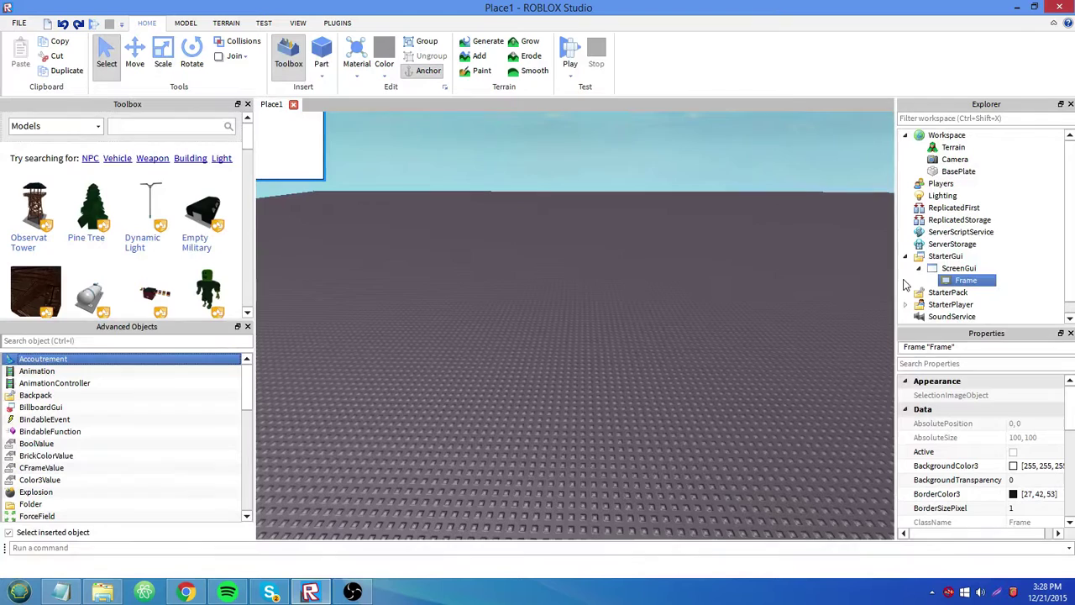
{"action": "key", "text": "Delete"}
Insert a TextButton directly into the ScreenGui.
{"action": "left_click", "coordinate": [970, 269]}
{"action": "type", "text": "tex"}
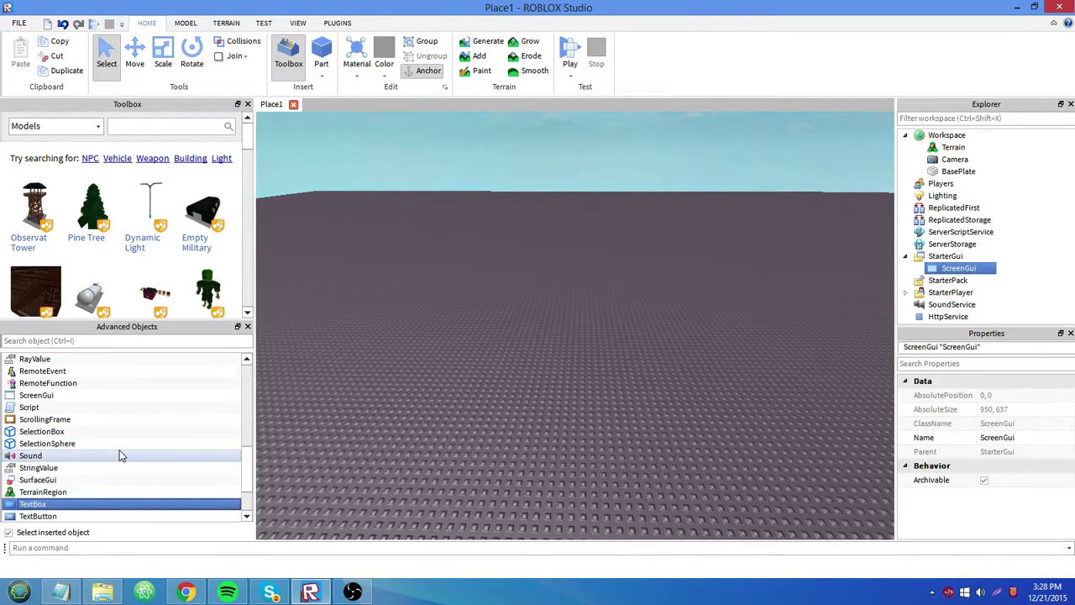
{"action": "key", "text": "Down"}
{"action": "key", "text": "Return"}
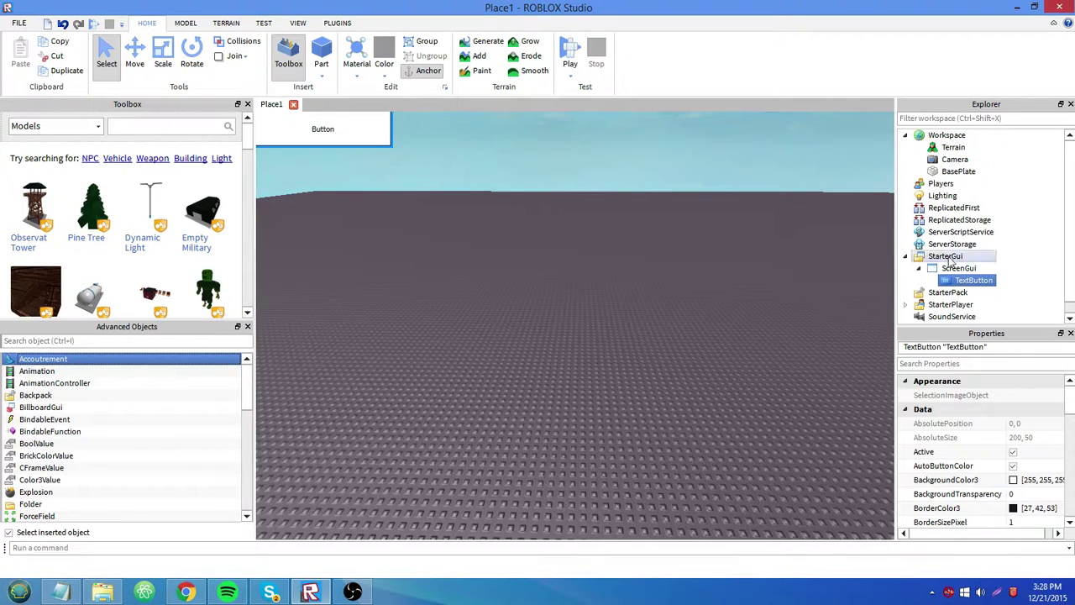
{"action": "mouse_move", "coordinate": [954, 271]}
{"action": "left_mouse_down"}
{"action": "mouse_move", "coordinate": [951, 282]}
{"action": "mouse_move", "coordinate": [948, 269]}
{"action": "mouse_move", "coordinate": [964, 277]}
{"action": "mouse_move", "coordinate": [957, 269]}
{"action": "left_mouse_up"}
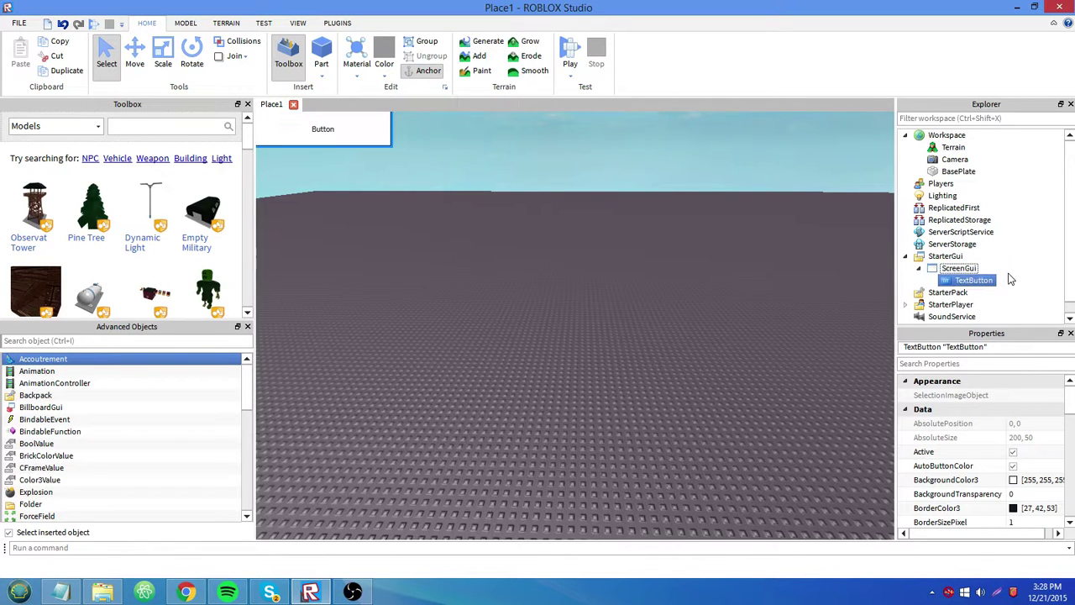
{"action": "left_click", "coordinate": [953, 256]}
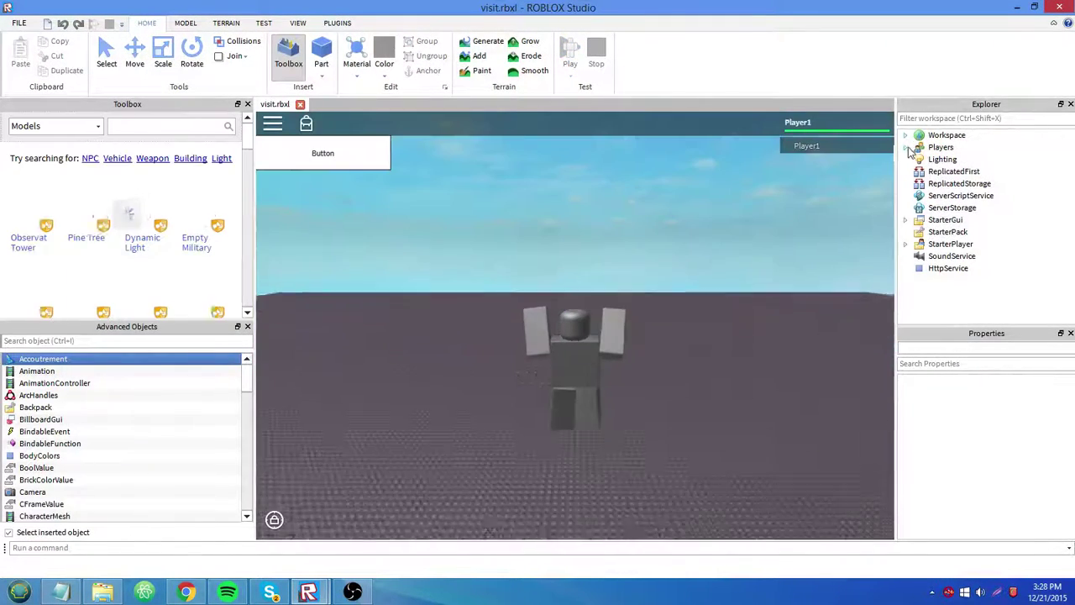
Examine Player1's PlayerGui in the running test, including the ControlGui and its BottomLeftControl frame.
{"action": "left_click", "coordinate": [918, 159]}
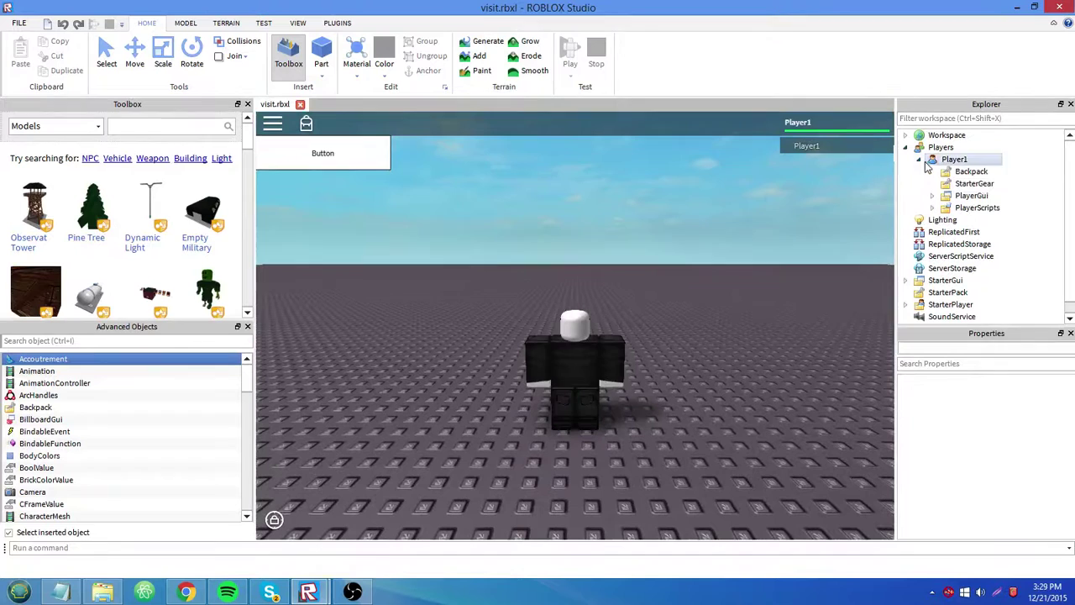
{"action": "left_click", "coordinate": [947, 199]}
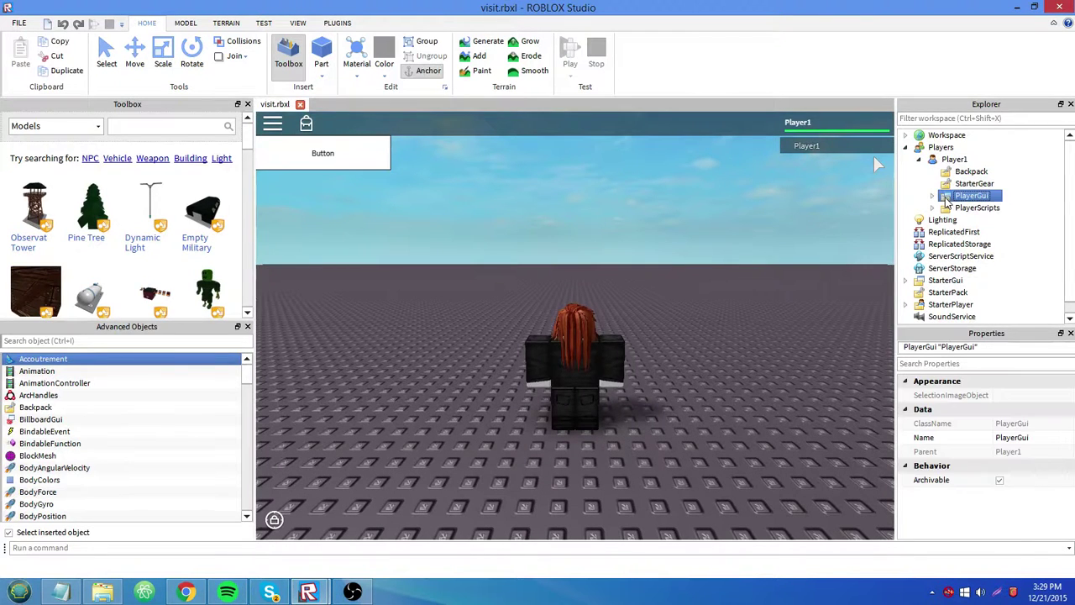
{"action": "left_click", "coordinate": [932, 195]}
{"action": "left_click", "coordinate": [987, 208]}
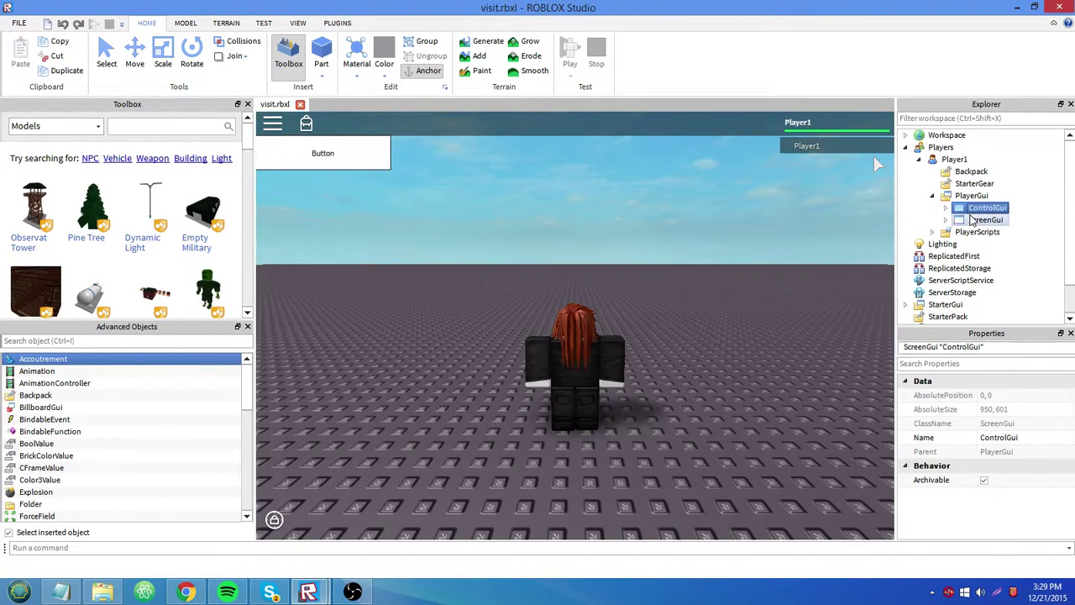
{"action": "left_click", "coordinate": [945, 208]}
{"action": "left_click", "coordinate": [960, 219]}
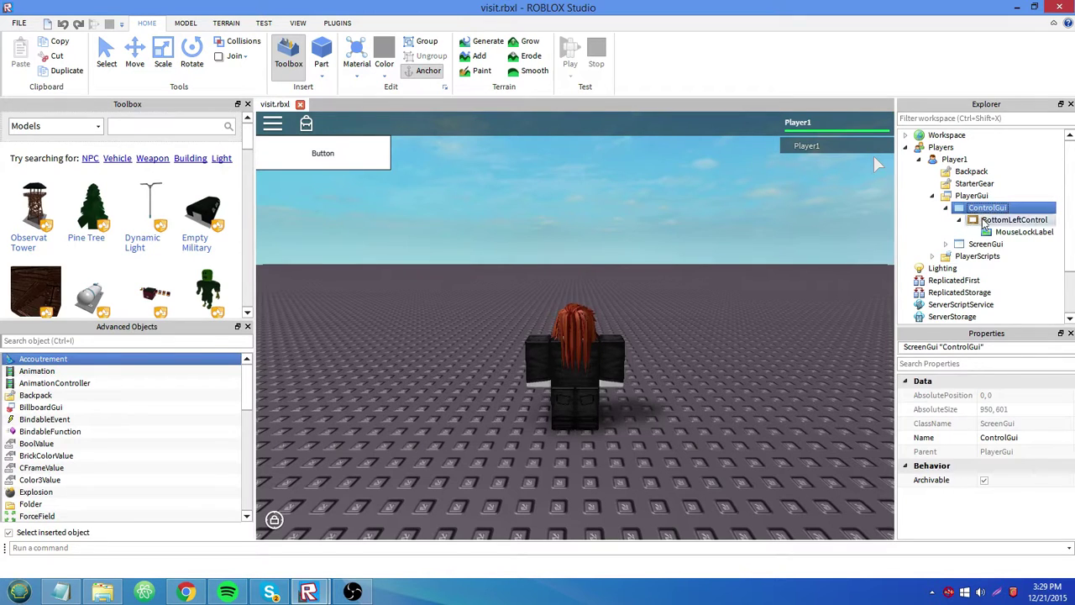
{"action": "left_click", "coordinate": [1008, 220]}
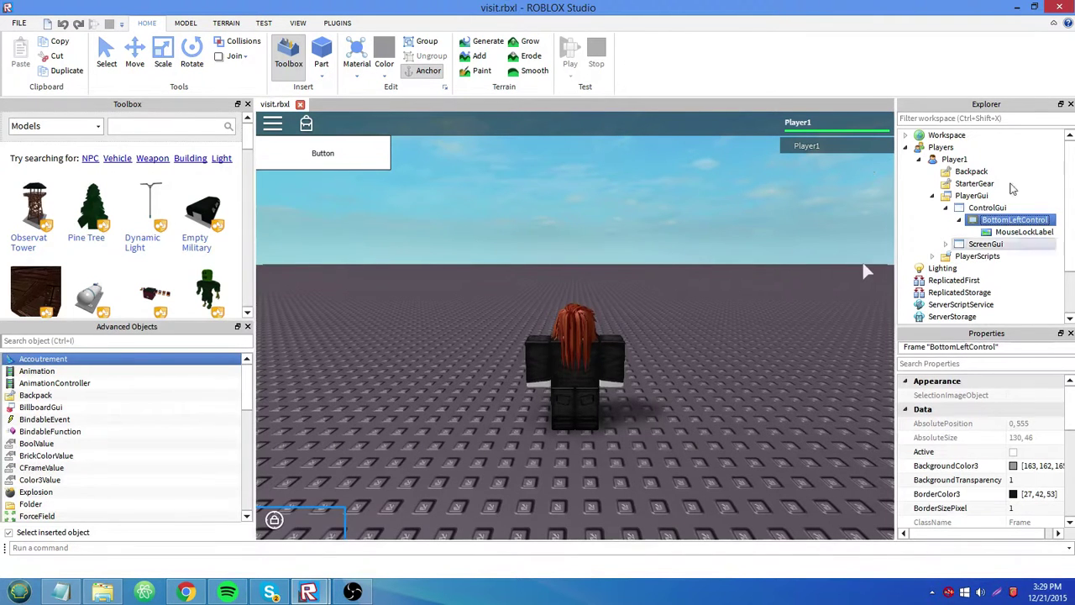
{"action": "left_click", "coordinate": [959, 220]}
{"action": "left_click", "coordinate": [946, 208]}
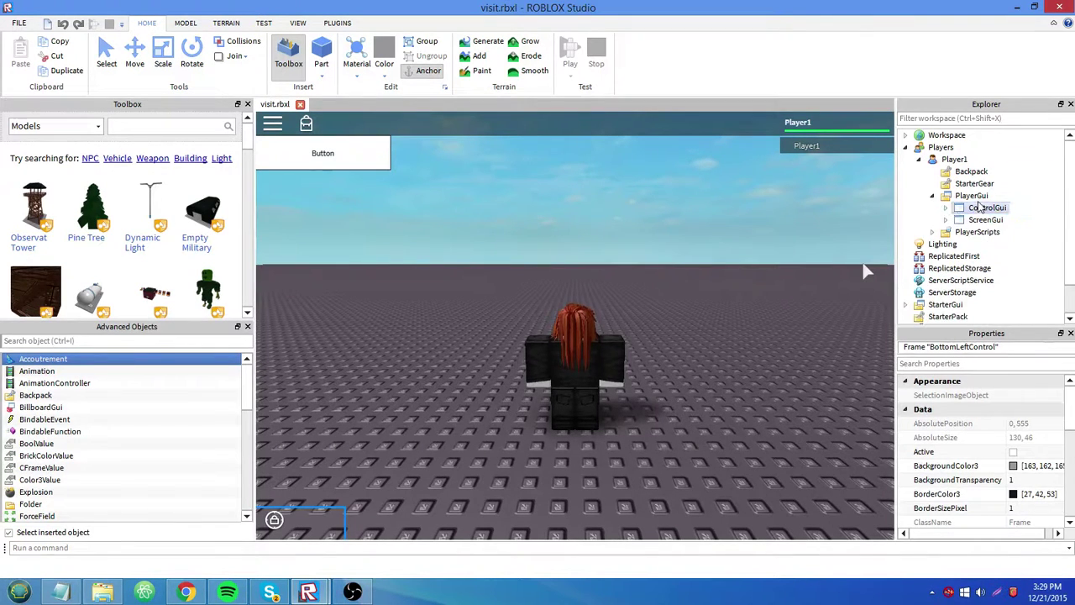
Inspect the ScreenGui inside Player1's PlayerGui and select its TextButton.
{"action": "left_click", "coordinate": [958, 219]}
{"action": "left_click", "coordinate": [946, 219]}
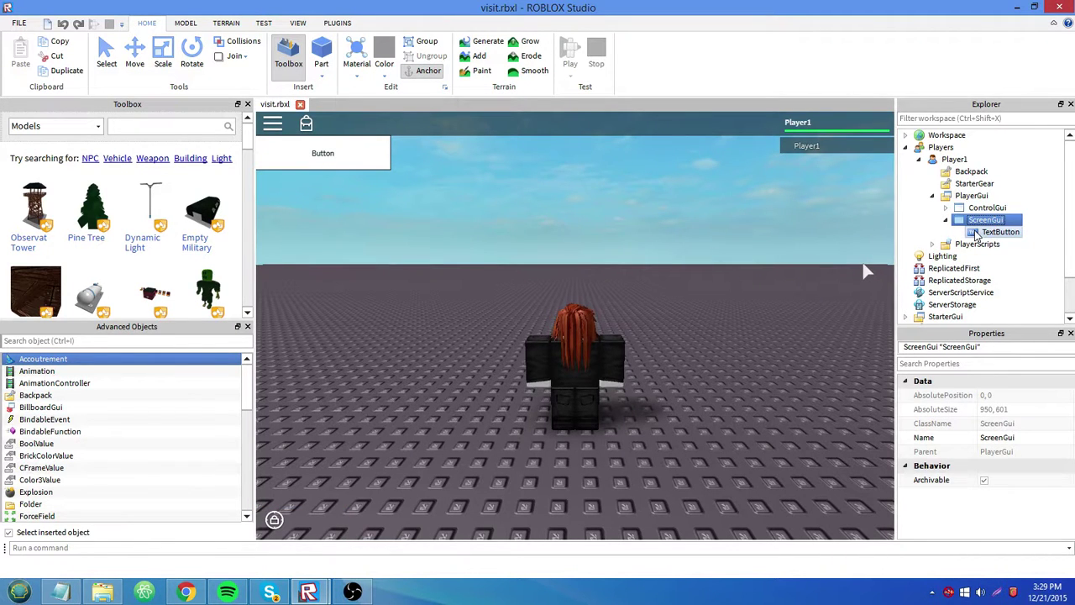
{"action": "left_click", "coordinate": [999, 233]}
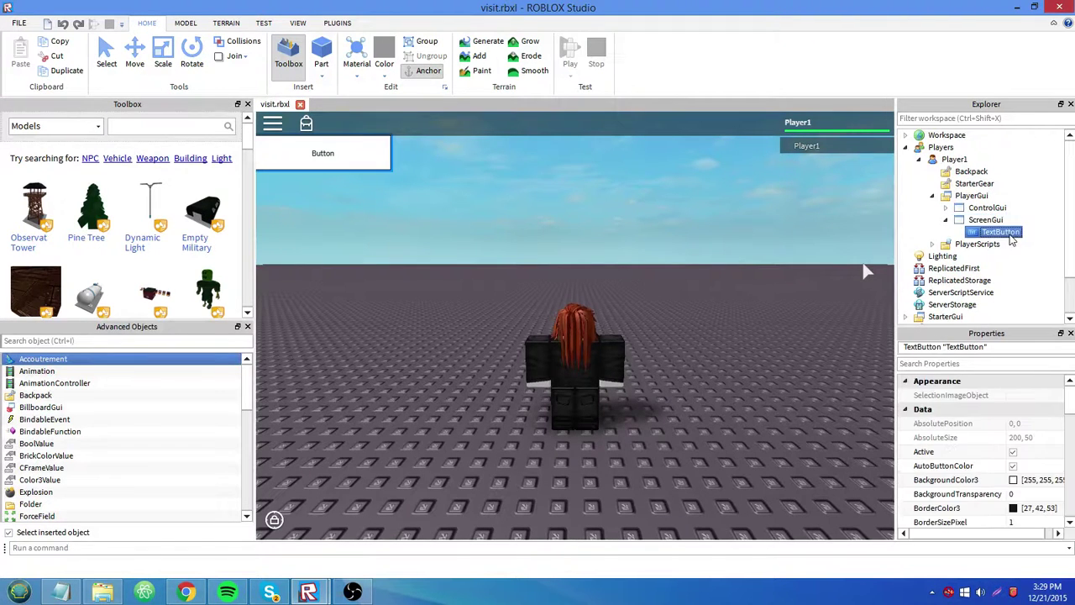
Move the TextButton out of its ScreenGui directly into Player1's PlayerGui and back into the ScreenGui.
{"action": "left_click", "coordinate": [996, 221]}
{"action": "left_click", "coordinate": [999, 232]}
{"action": "left_click", "coordinate": [996, 221]}
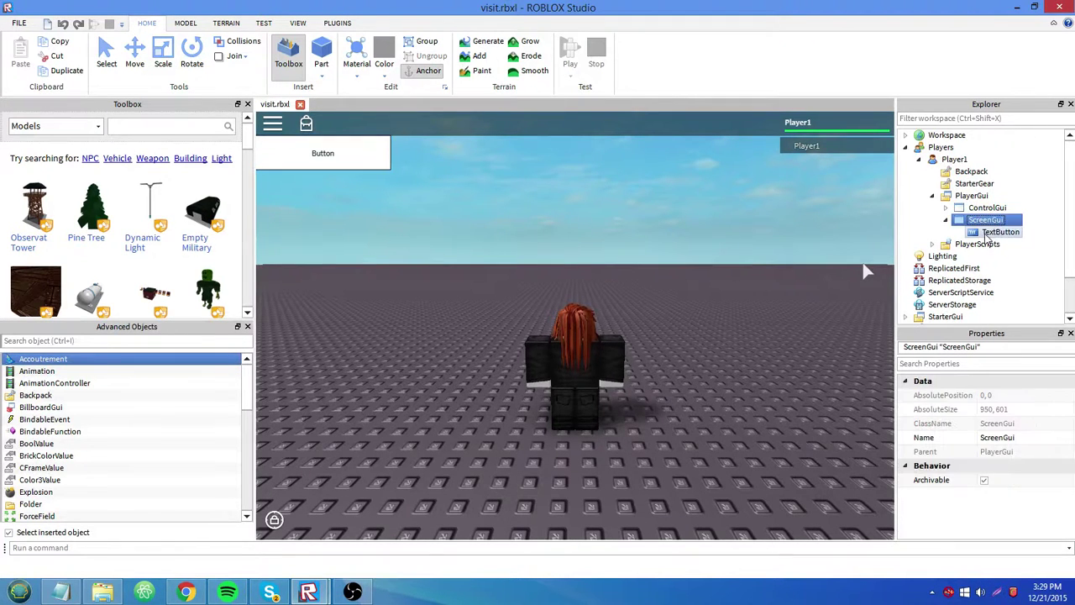
{"action": "left_click_drag", "start_coordinate": [988, 231], "coordinate": [984, 198]}
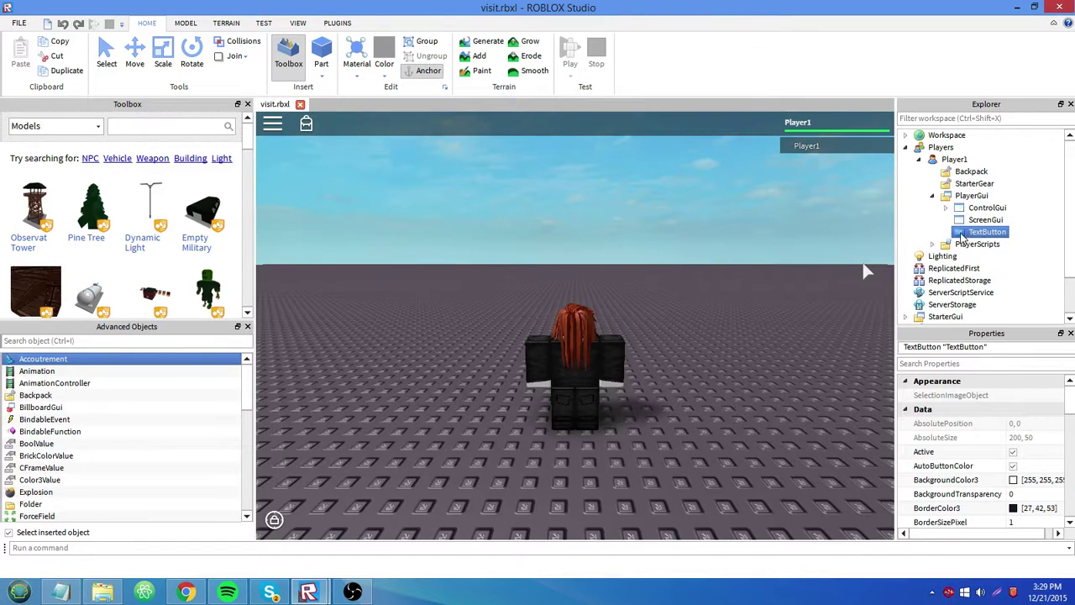
{"action": "left_click_drag", "start_coordinate": [963, 238], "coordinate": [988, 228]}
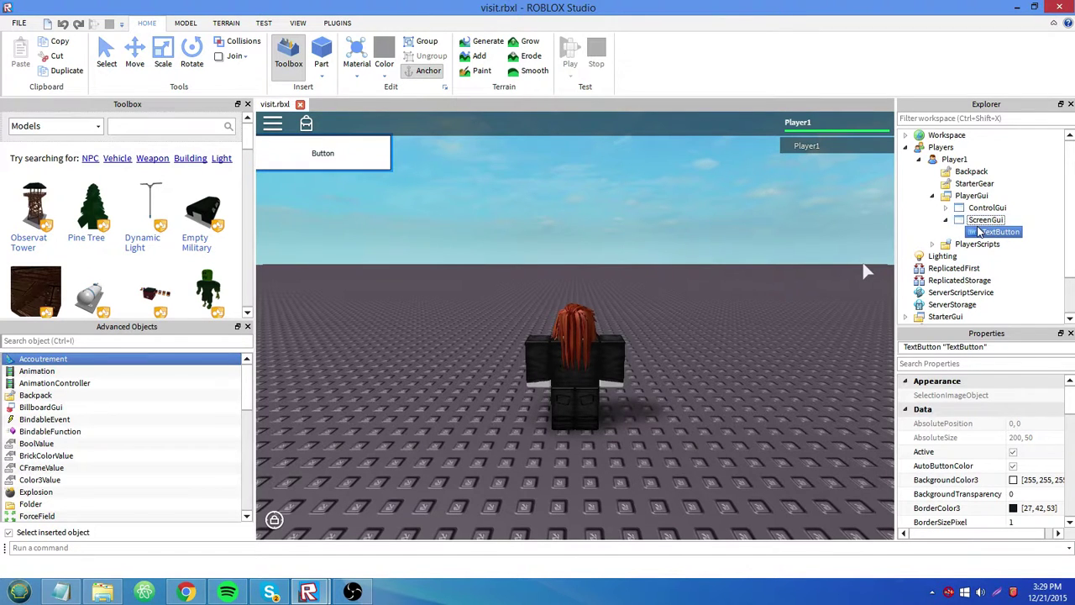
Delete the ScreenGui from Player1's PlayerGui and inspect the original ScreenGui in StarterGui.
{"action": "left_click", "coordinate": [979, 223]}
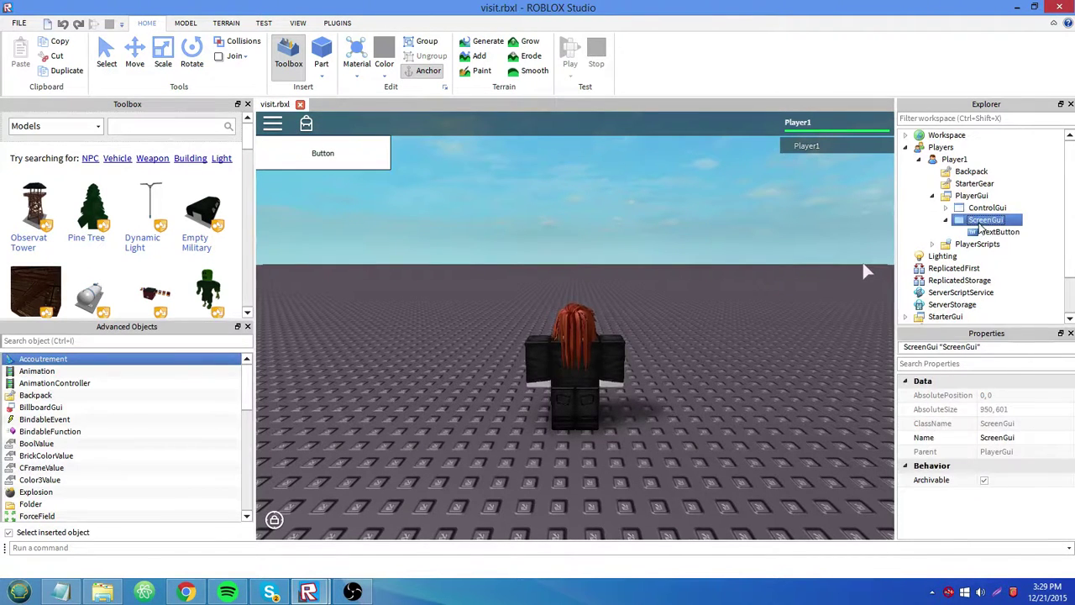
{"action": "key", "text": "Delete"}
{"action": "left_click", "coordinate": [905, 147]}
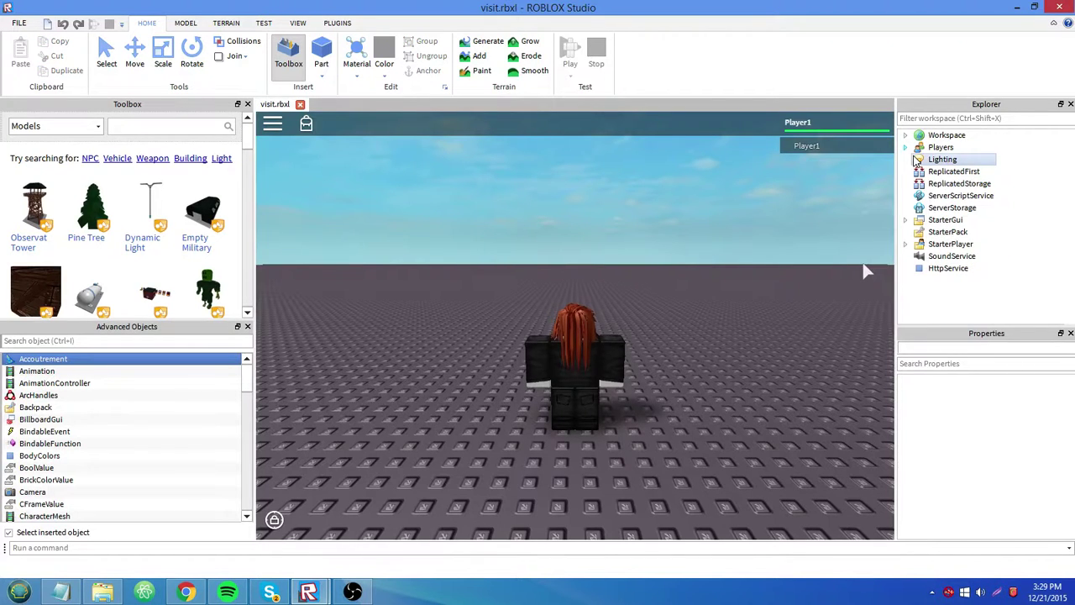
{"action": "left_click", "coordinate": [905, 219]}
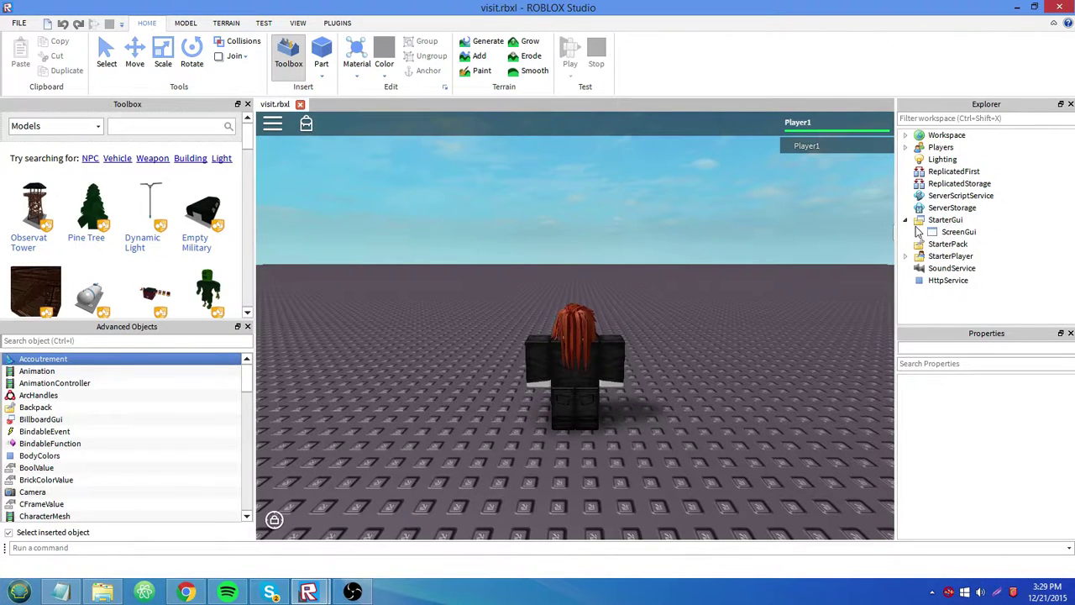
{"action": "left_click", "coordinate": [918, 231]}
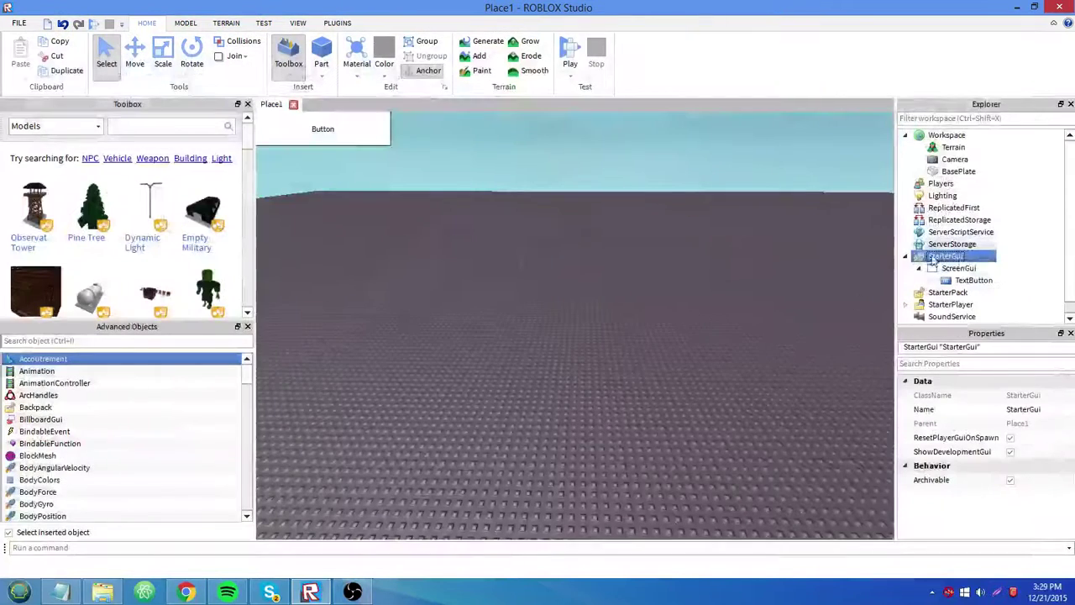
Delete the TextButton from StarterGui's ScreenGui in Place1.
{"action": "left_click", "coordinate": [979, 270]}
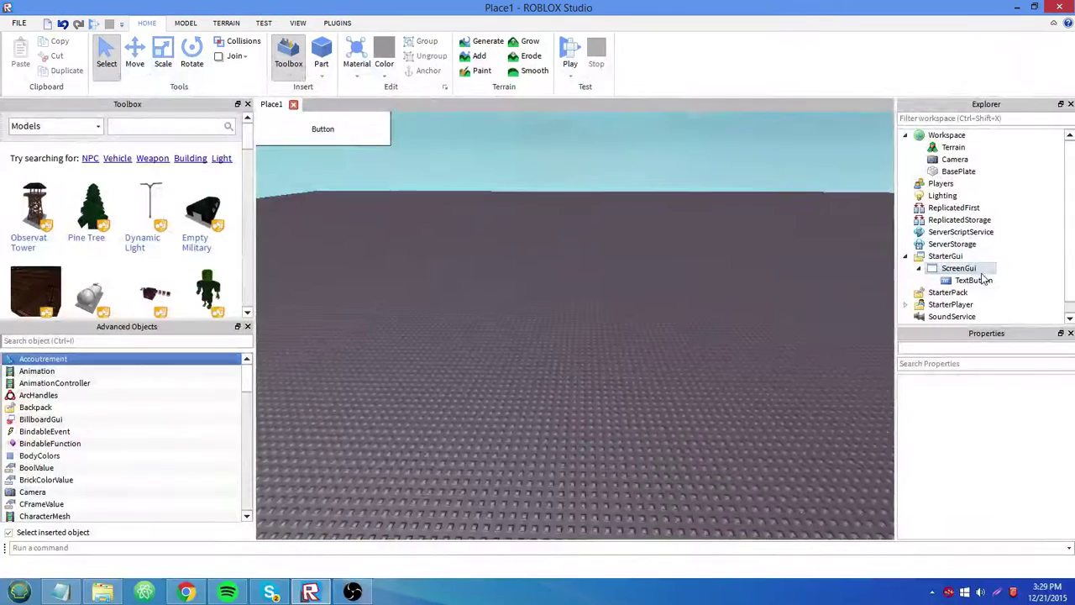
{"action": "left_click", "coordinate": [975, 280]}
{"action": "key", "text": "Delete"}
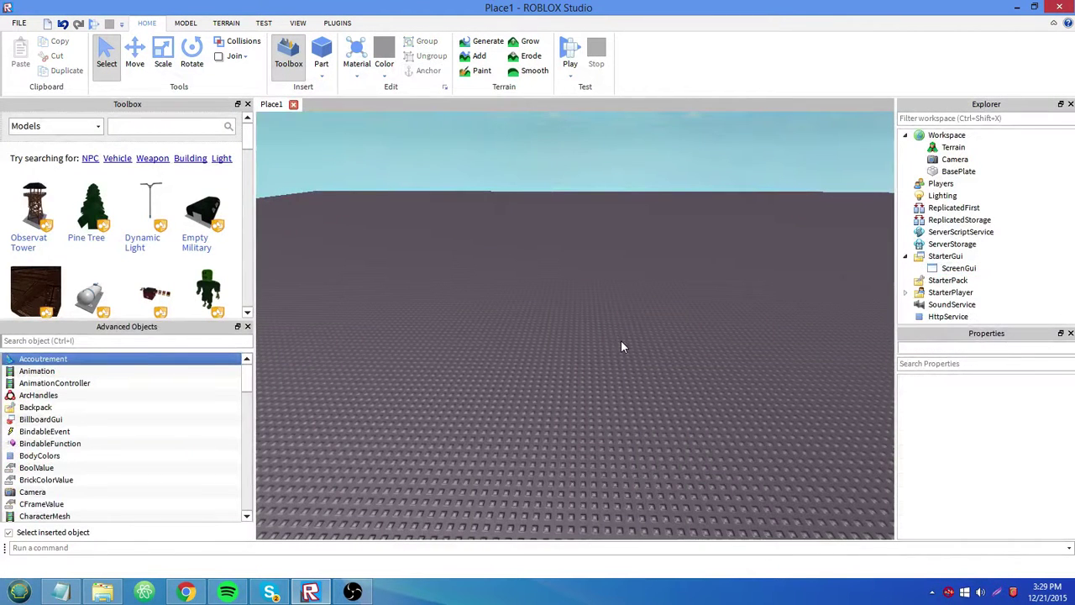
Insert a TextLabel into the ScreenGui under StarterGui and delete it again.
{"action": "left_click", "coordinate": [958, 267]}
{"action": "scroll", "coordinate": [147, 455], "scroll_direction": "down", "scroll_amount": 10}
{"action": "scroll", "coordinate": [147, 454], "scroll_direction": "down", "scroll_amount": 1}
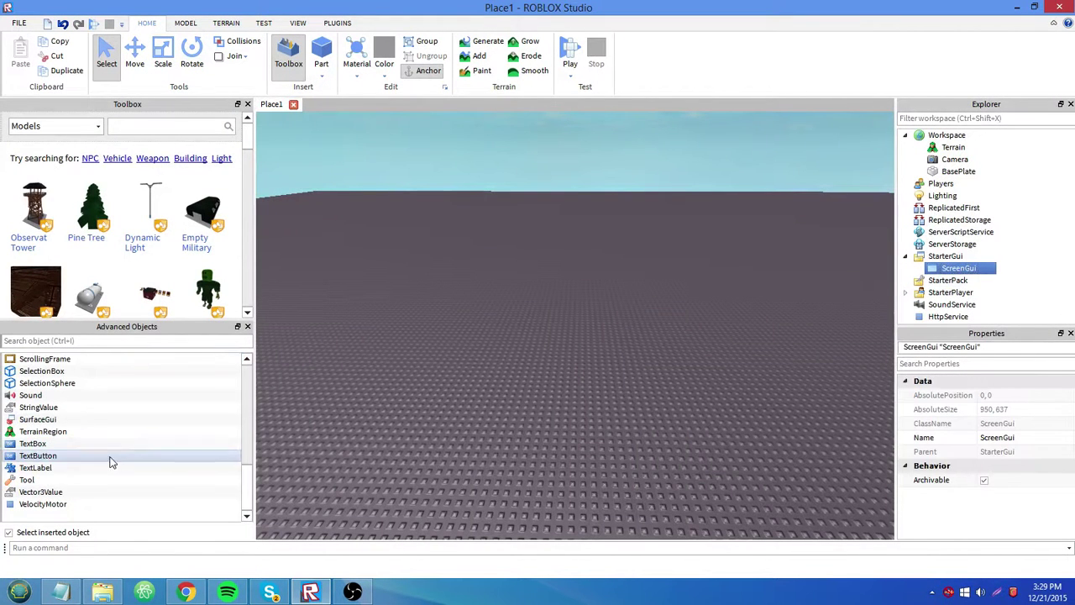
{"action": "double_click", "coordinate": [103, 470]}
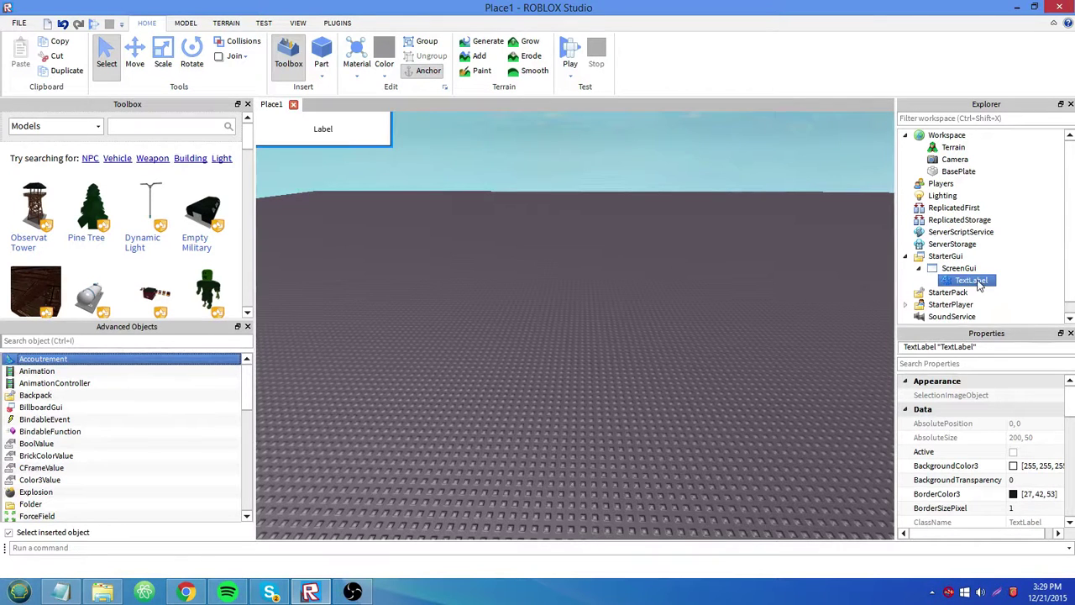
{"action": "key", "text": "Delete"}
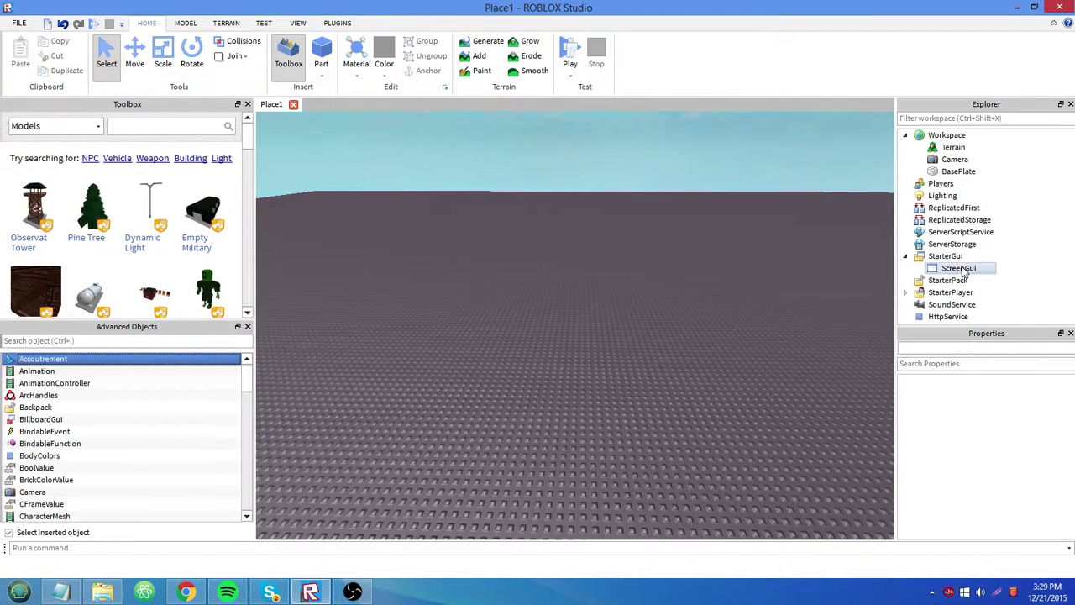
Insert a TextButton into the empty ScreenGui under StarterGui.
{"action": "left_click", "coordinate": [958, 268]}
{"action": "left_click", "coordinate": [196, 429]}
{"action": "key", "text": "t"}
{"action": "key", "text": "t"}
{"action": "key", "text": "t"}
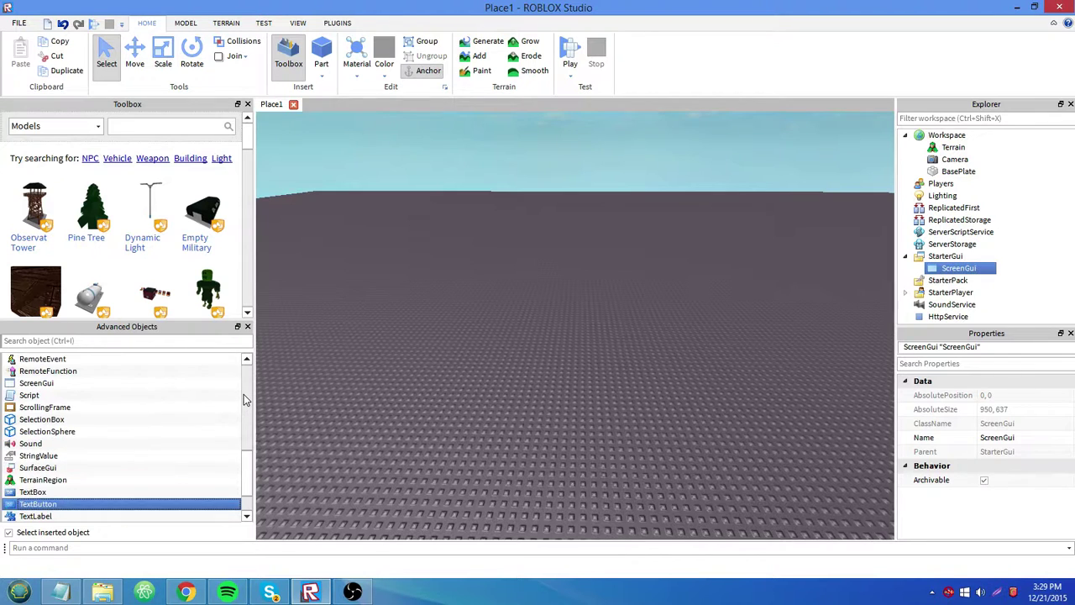
{"action": "key", "text": "Return"}
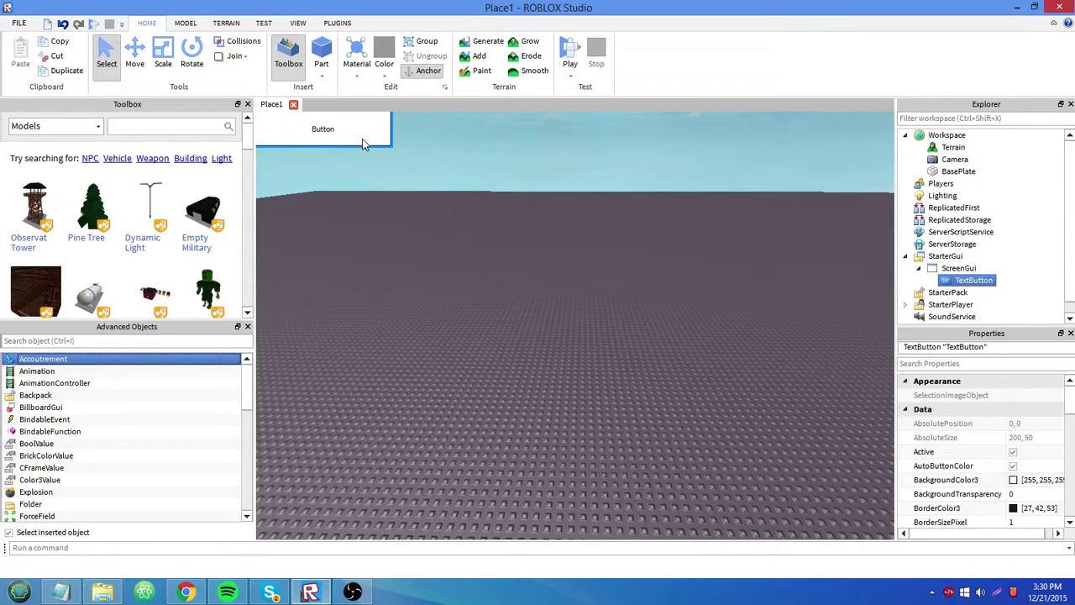
{"action": "left_click", "coordinate": [567, 209]}
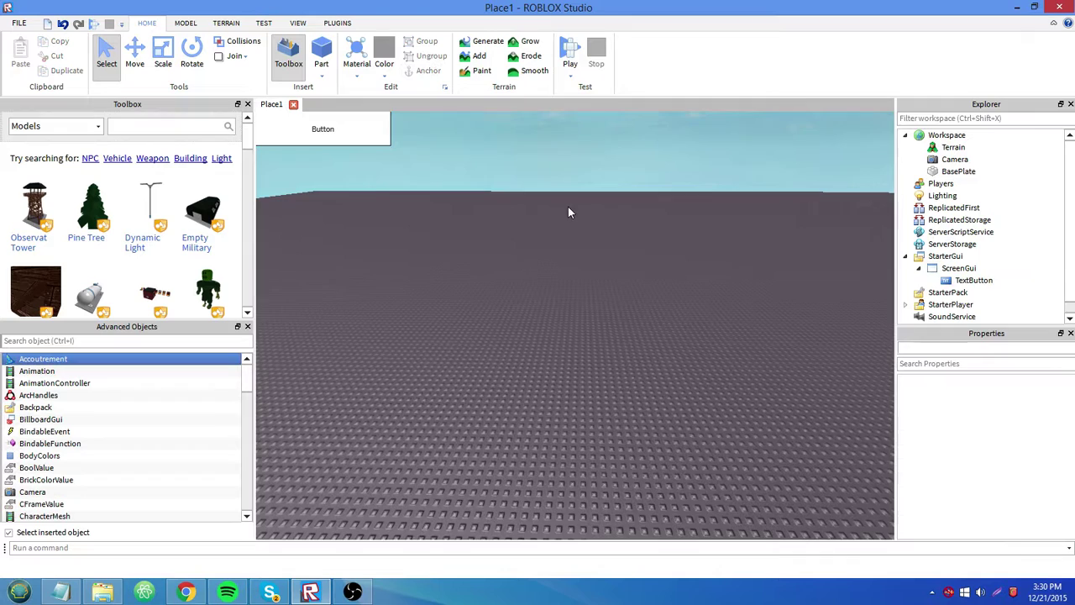
{"action": "right_click_drag", "start_coordinate": [788, 290], "coordinate": [788, 291]}
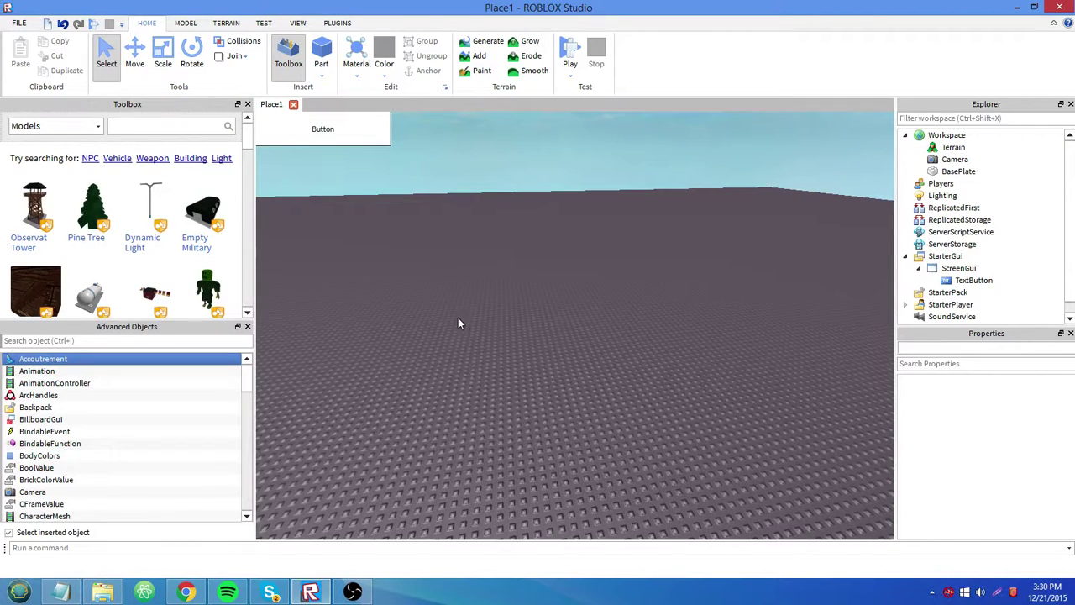
{"action": "mouse_move", "coordinate": [381, 142]}
{"action": "right_mouse_down"}
{"action": "mouse_move", "coordinate": [368, 136]}
{"action": "mouse_move", "coordinate": [388, 154]}
{"action": "right_mouse_up"}
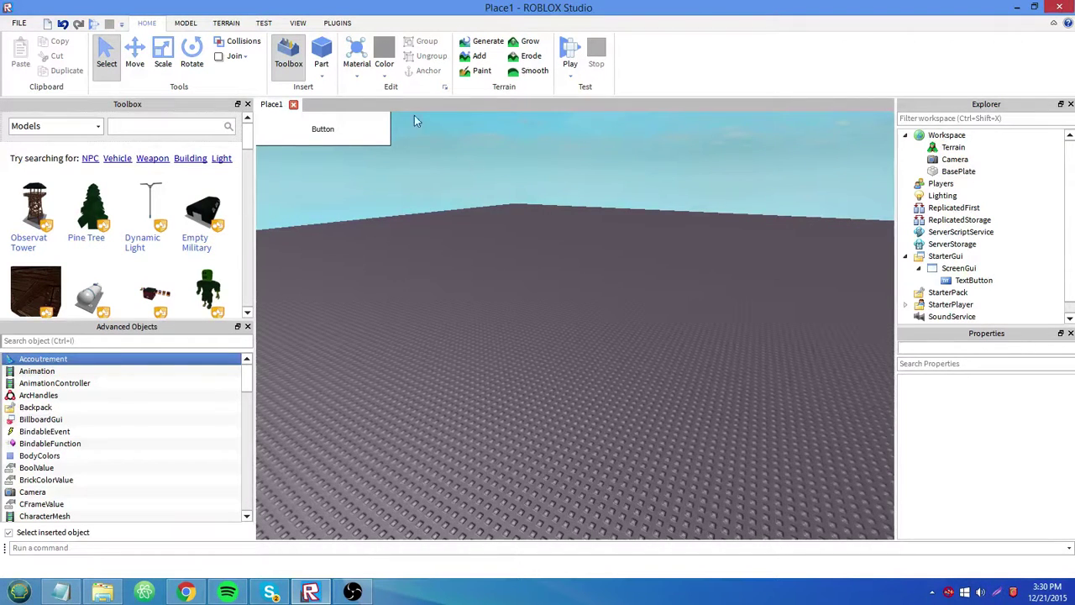
{"action": "left_click", "coordinate": [264, 23]}
{"action": "left_click", "coordinate": [19, 75]}
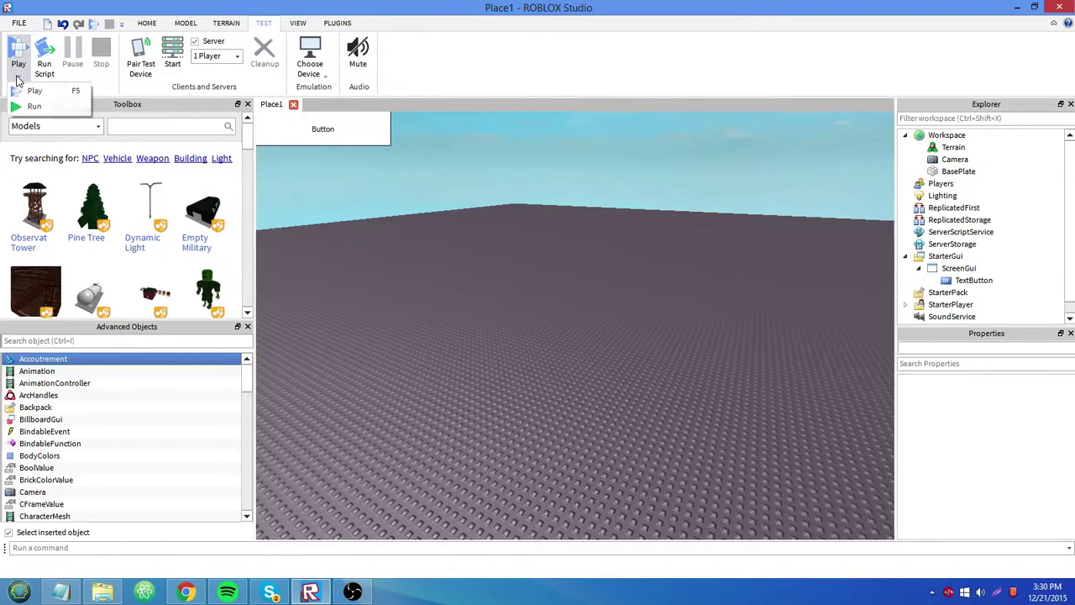
{"action": "left_click", "coordinate": [20, 77]}
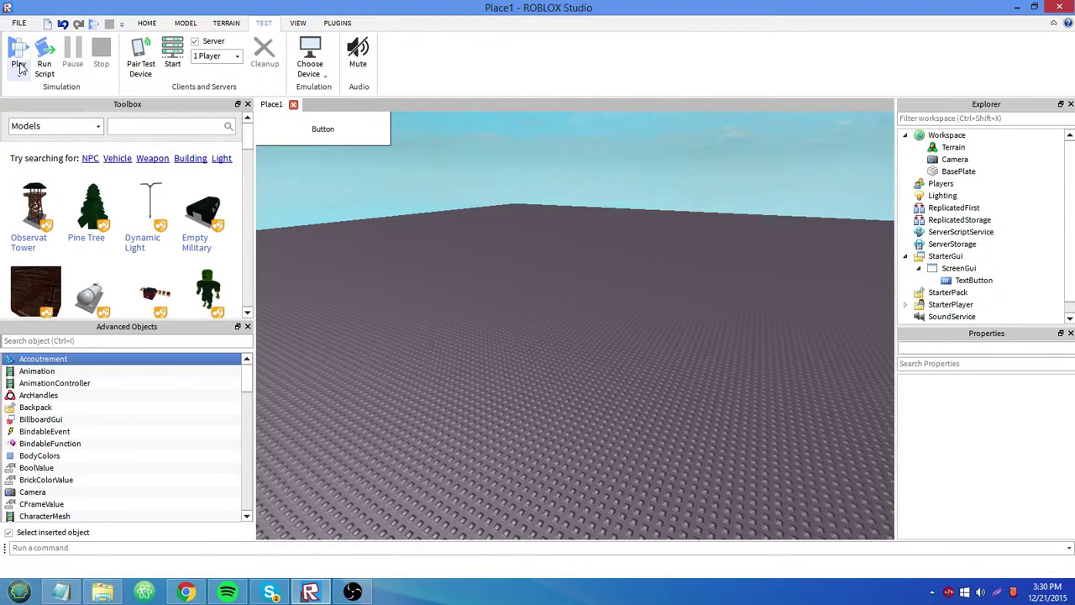
{"action": "left_click", "coordinate": [146, 23]}
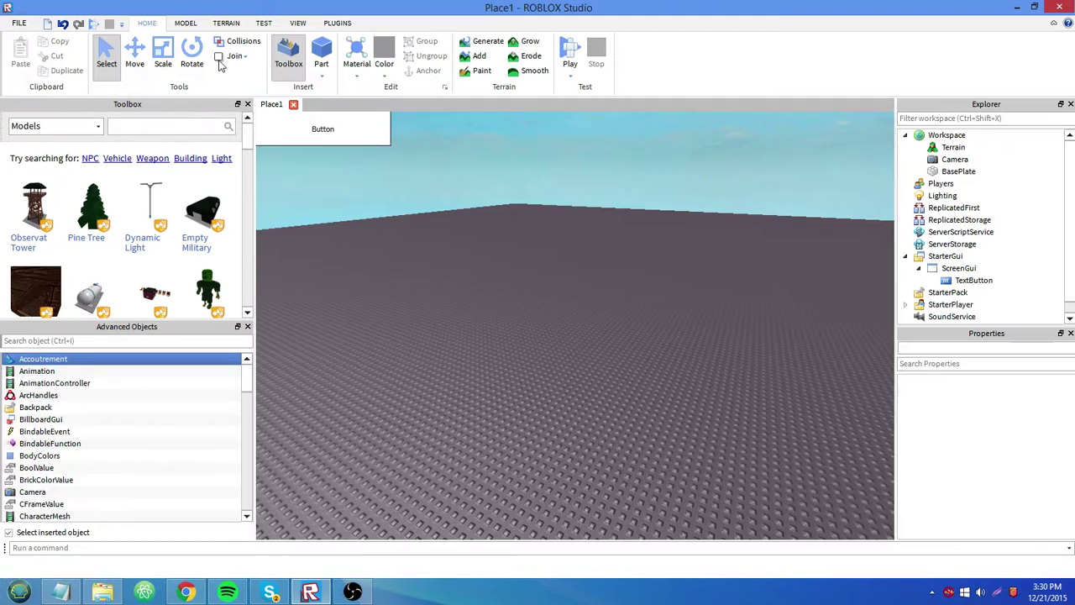
{"action": "right_click_drag", "start_coordinate": [437, 292], "coordinate": [442, 293]}
{"action": "scroll", "coordinate": [166, 452], "scroll_direction": "down", "scroll_amount": 13}
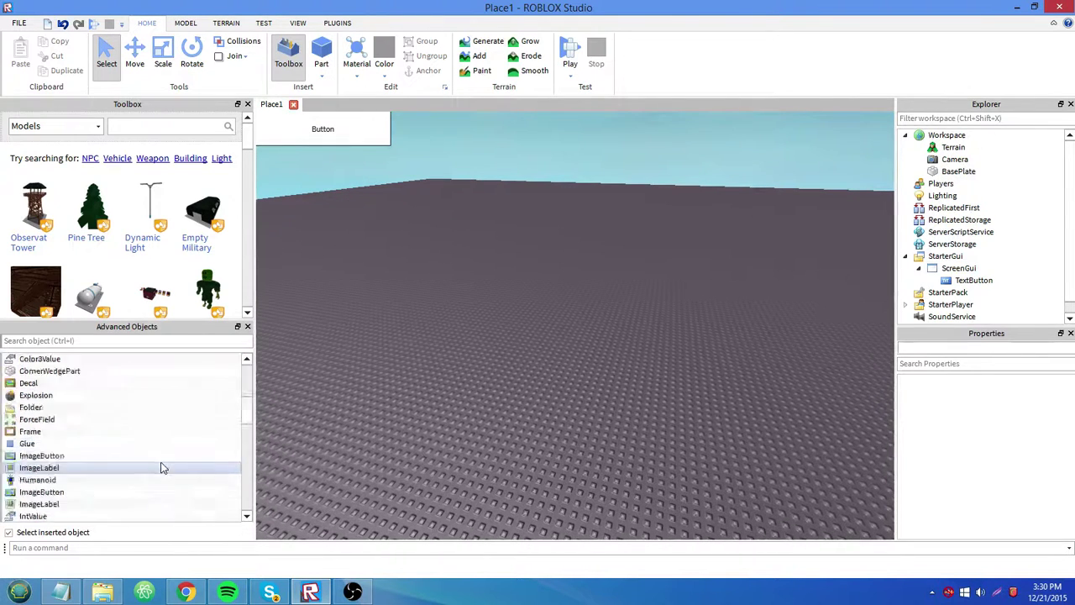
Insert a TextBox inside the TextButton and delete the TextButton from the ScreenGui.
{"action": "left_click", "coordinate": [951, 281]}
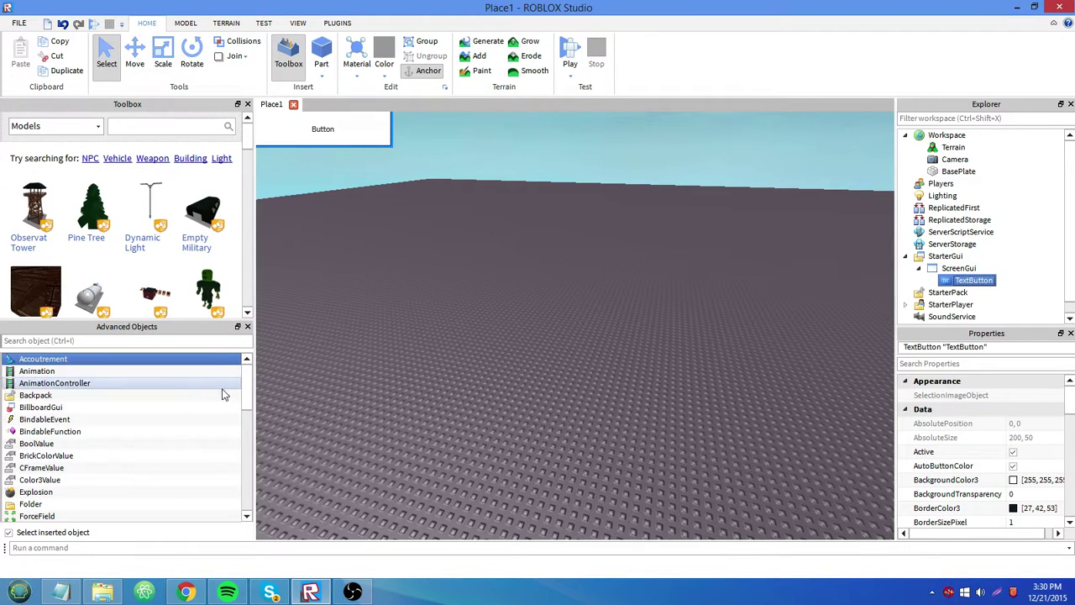
{"action": "scroll", "coordinate": [184, 398], "scroll_direction": "down", "scroll_amount": 15}
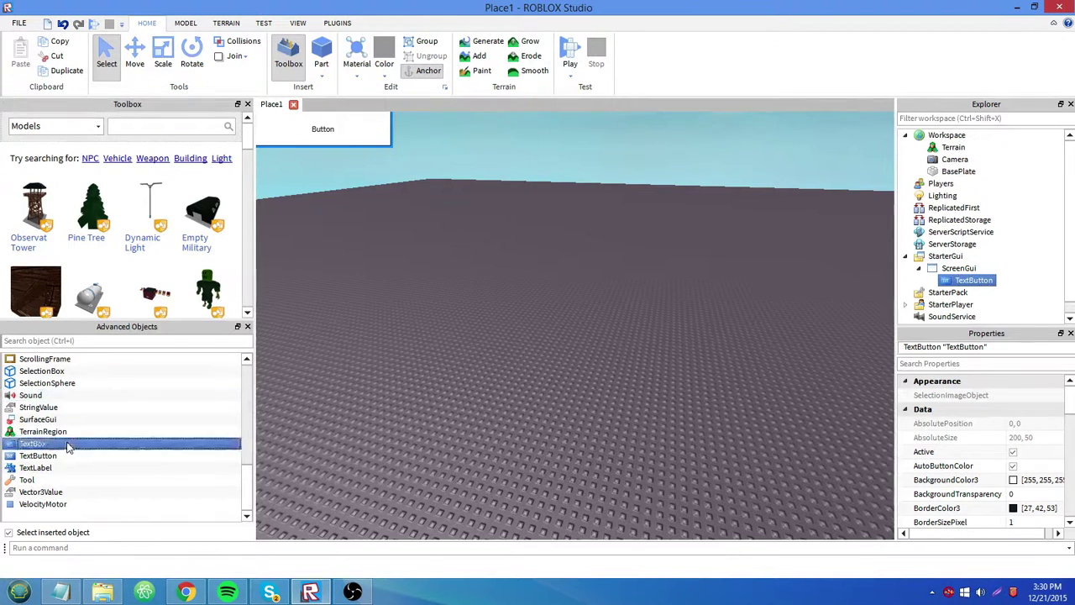
{"action": "double_click", "coordinate": [74, 443]}
{"action": "left_click", "coordinate": [969, 280]}
{"action": "key", "text": "Delete"}
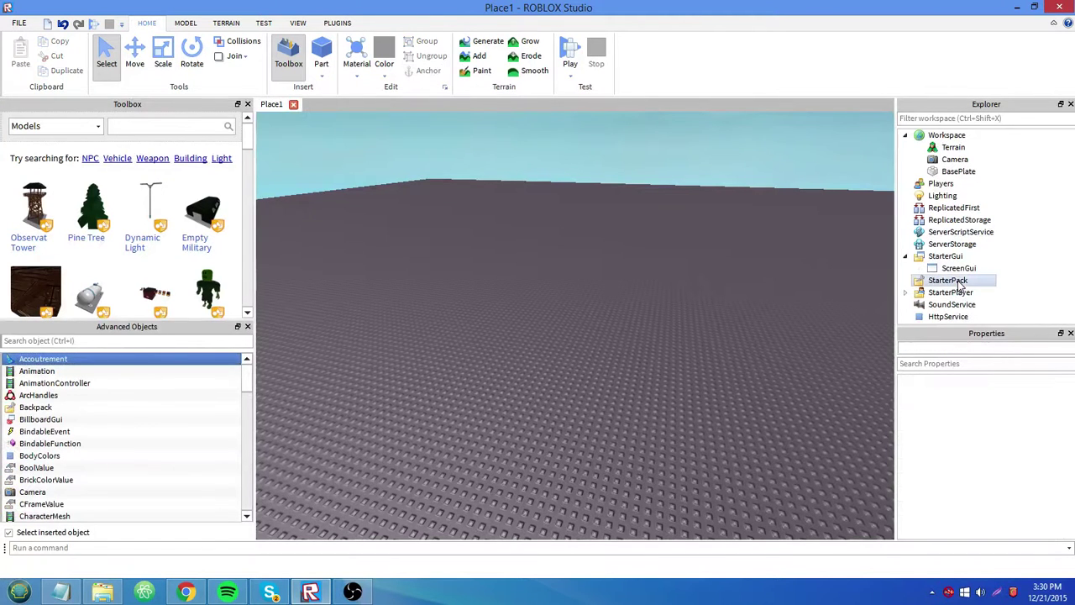
Insert a TextBox and place it inside the ScreenGui under StarterGui.
{"action": "scroll", "coordinate": [119, 502], "scroll_direction": "down", "scroll_amount": 3}
{"action": "scroll", "coordinate": [120, 502], "scroll_direction": "down", "scroll_amount": 10}
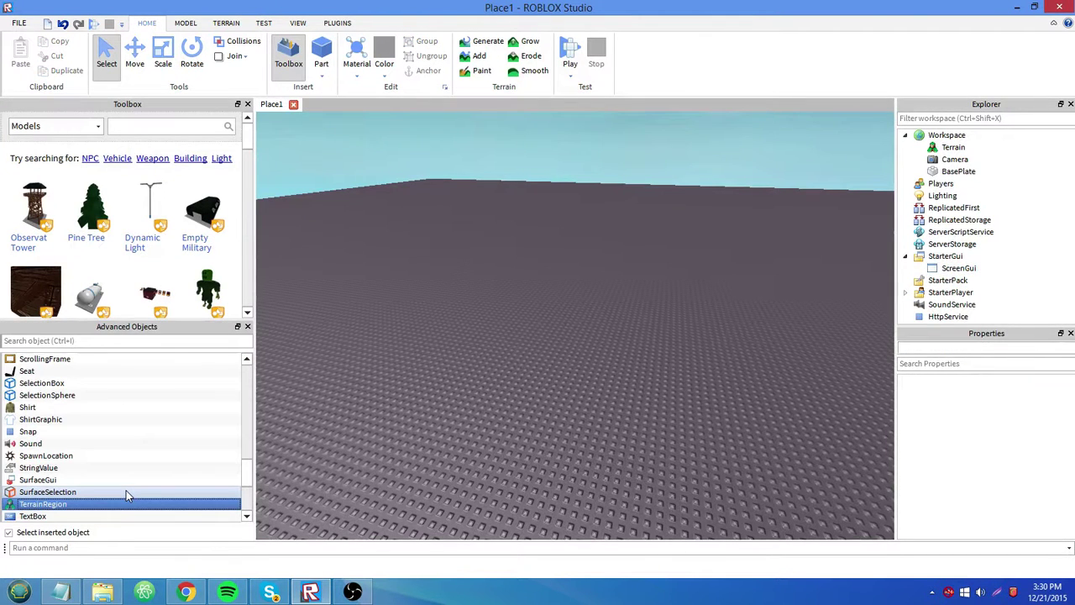
{"action": "double_click", "coordinate": [126, 491]}
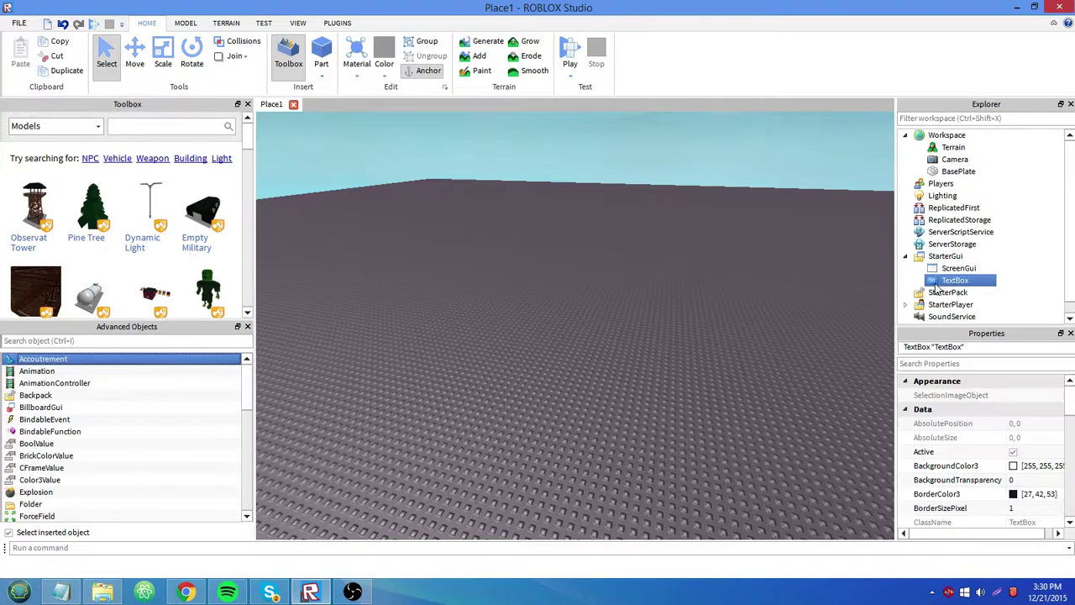
{"action": "left_click_drag", "start_coordinate": [935, 288], "coordinate": [955, 269]}
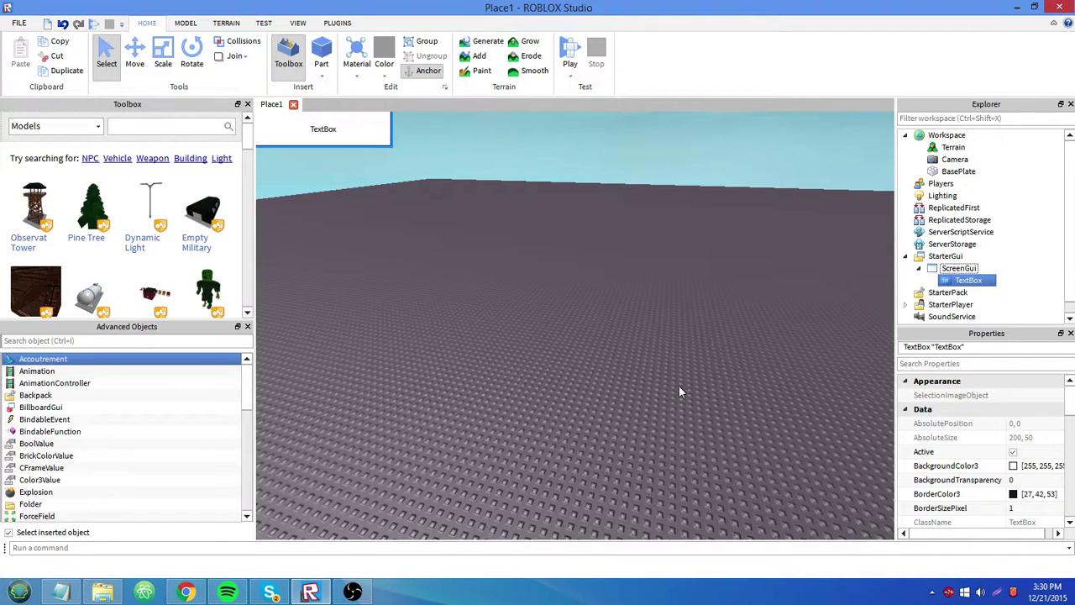
Start a play test of the place and walk the character around the baseplate.
{"action": "key", "text": "F7"}
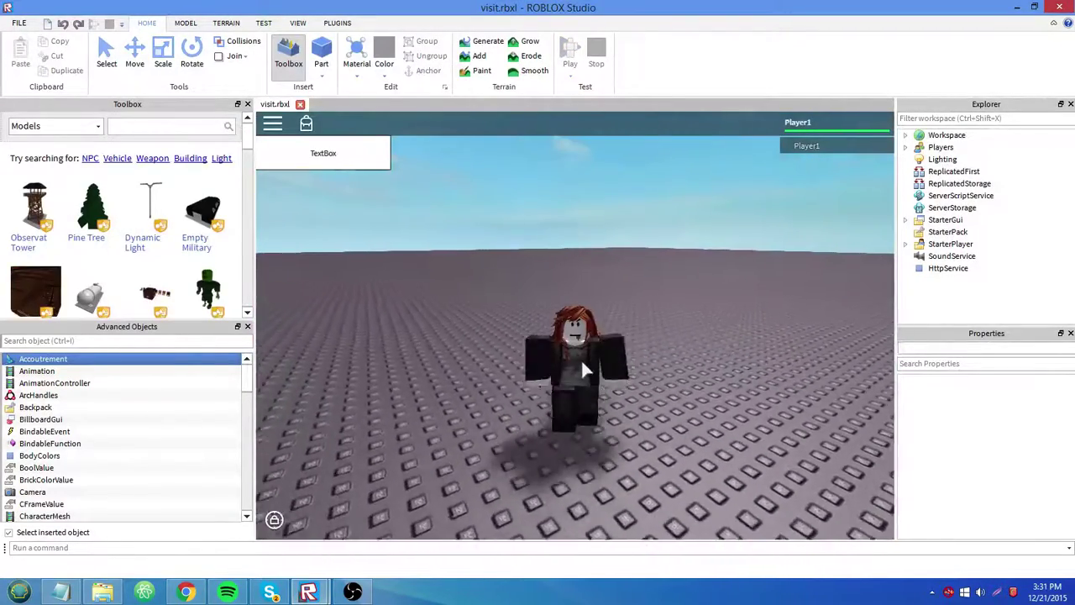
{"action": "key", "text": "s"}
{"action": "mouse_move", "coordinate": [581, 360]}
{"action": "right_mouse_down"}
{"action": "mouse_move", "coordinate": [592, 343]}
{"action": "mouse_move", "coordinate": [563, 353]}
{"action": "right_mouse_up"}
{"action": "key", "text": "a"}
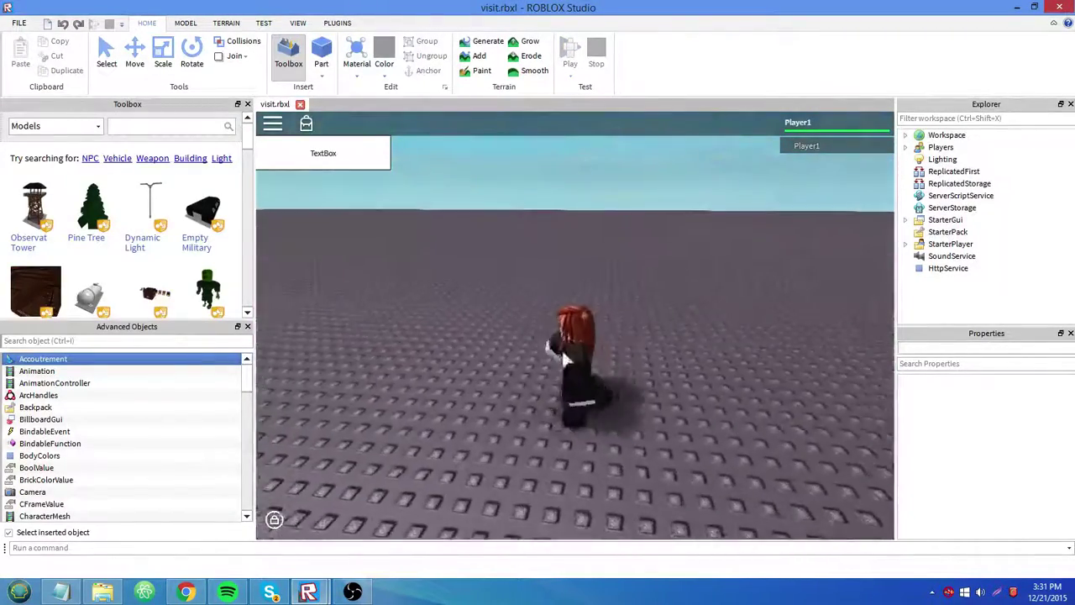
{"action": "key", "text": "s"}
Enter "RecurringNightmare" in the on-screen TextBox and keep walking the character around the baseplate.
{"action": "left_click", "coordinate": [334, 158]}
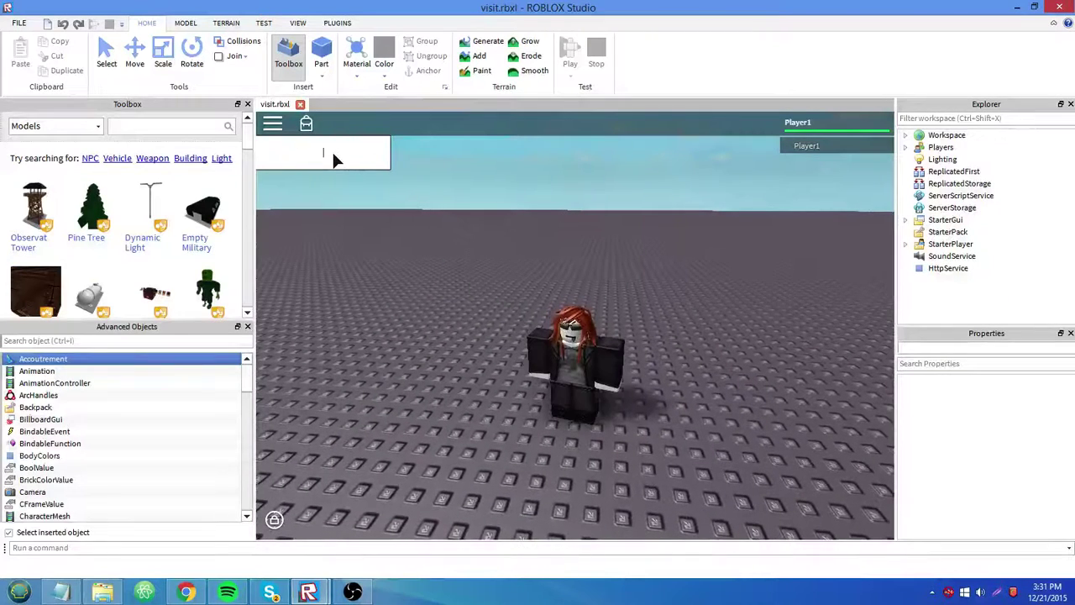
{"action": "type", "text": "RecurringNightmare"}
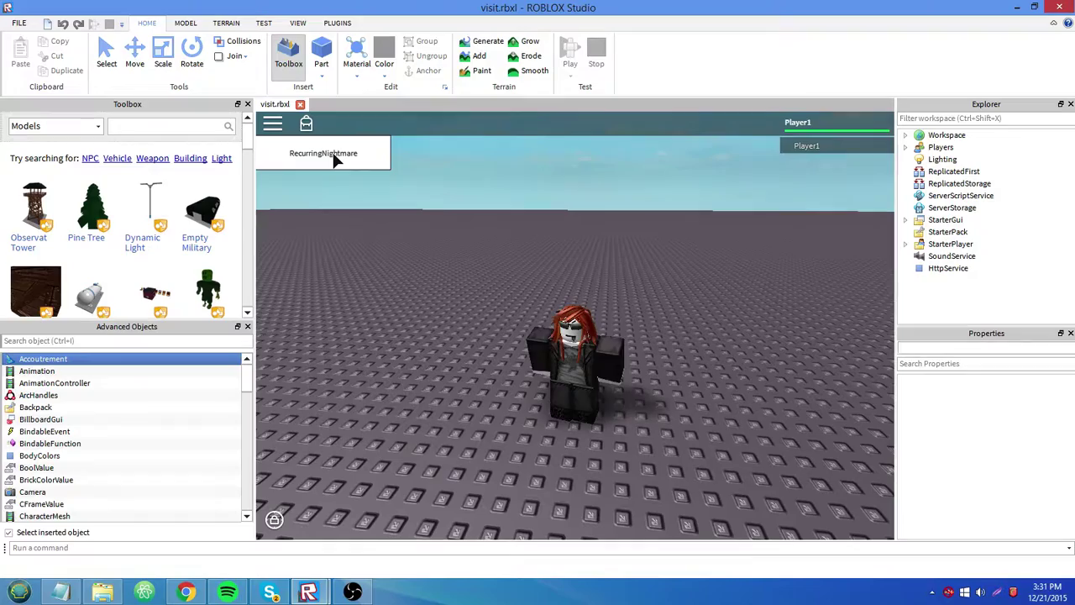
{"action": "left_click", "coordinate": [426, 313]}
{"action": "key", "text": "a"}
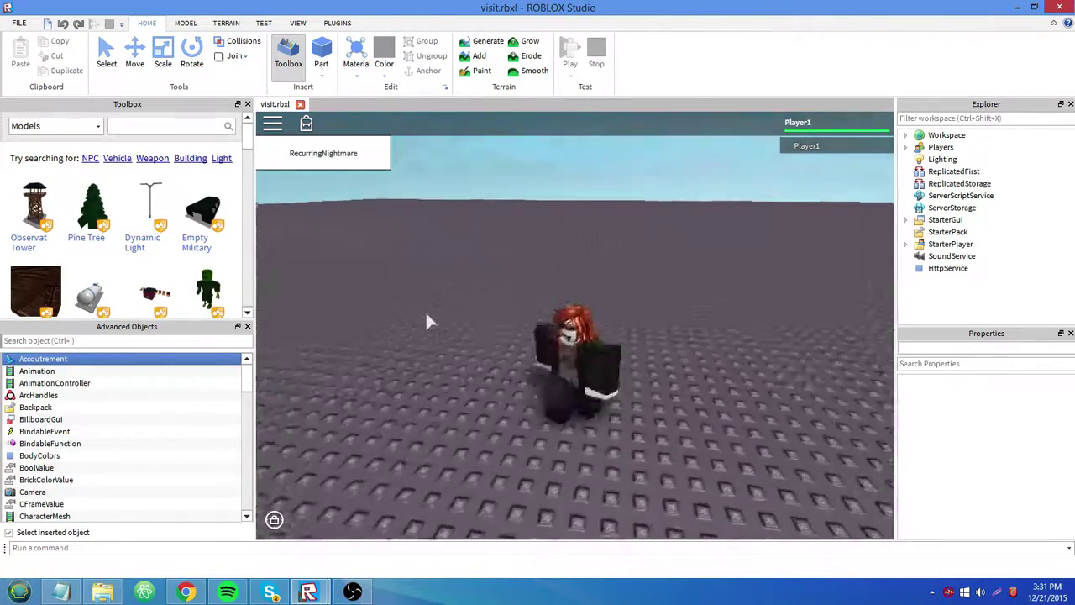
{"action": "key", "text": "s"}
{"action": "key", "text": "w"}
{"action": "key", "text": "s"}
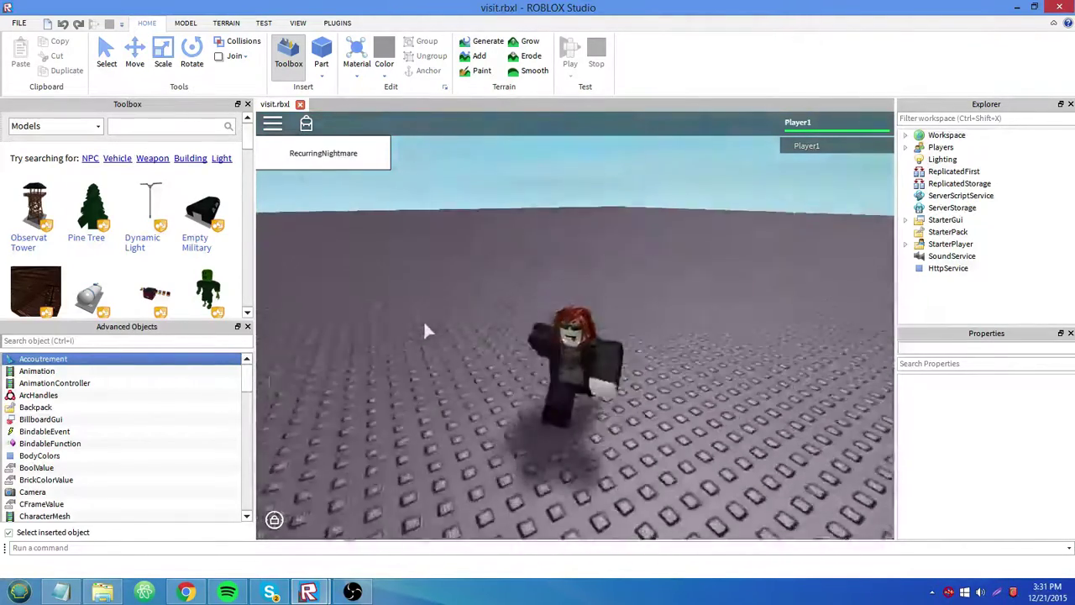
{"action": "key", "text": "w"}
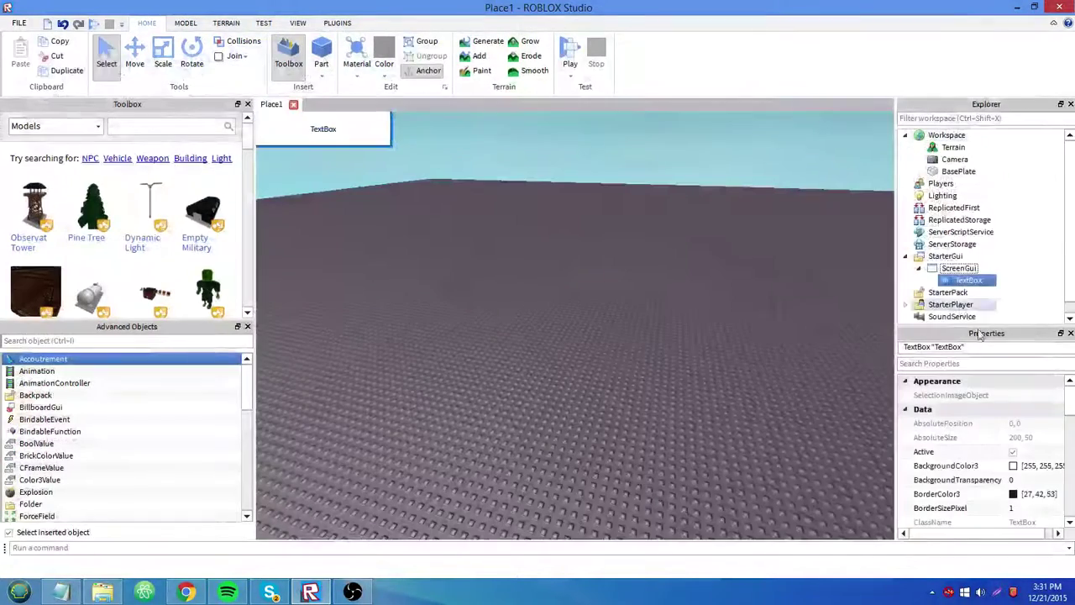
Set the TextBox's Text property to "Enter your name here!".
{"action": "scroll", "coordinate": [1008, 422], "scroll_direction": "down", "scroll_amount": 3}
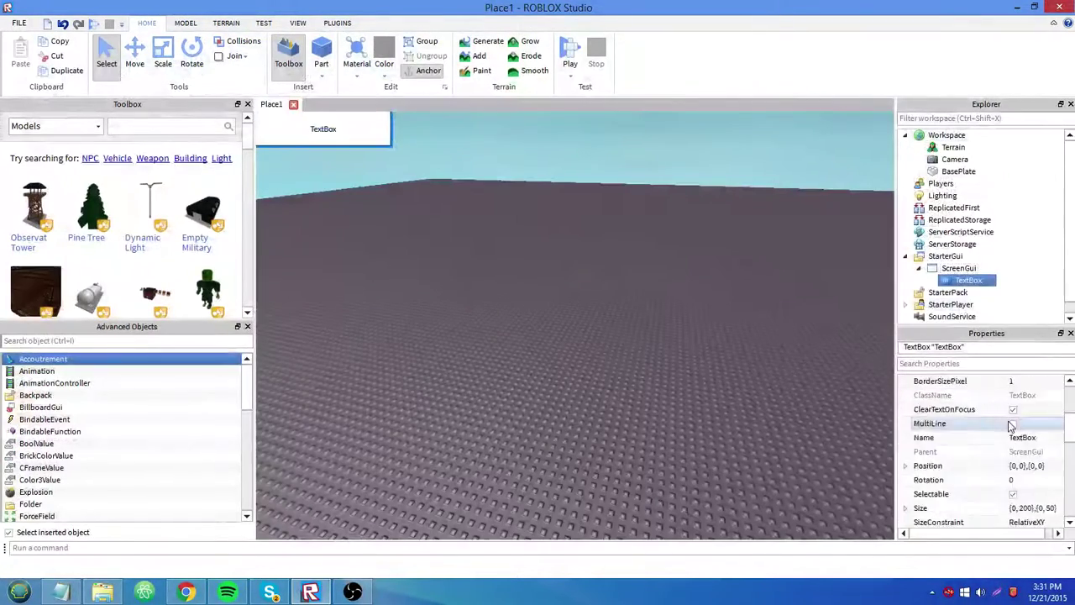
{"action": "scroll", "coordinate": [1012, 429], "scroll_direction": "down", "scroll_amount": 3}
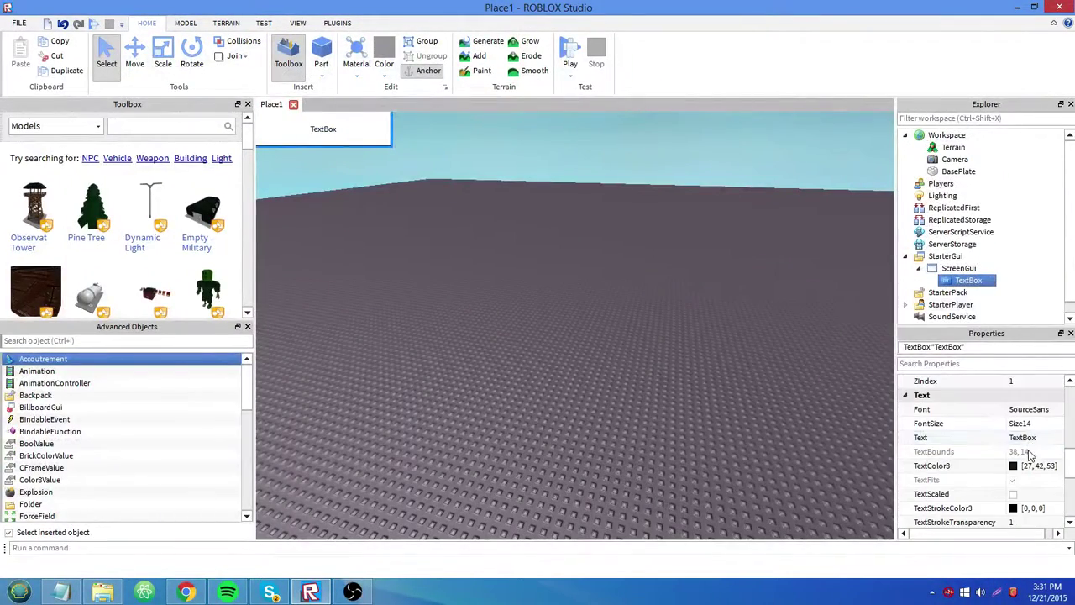
{"action": "left_click", "coordinate": [1022, 438]}
{"action": "left_click", "coordinate": [1022, 437]}
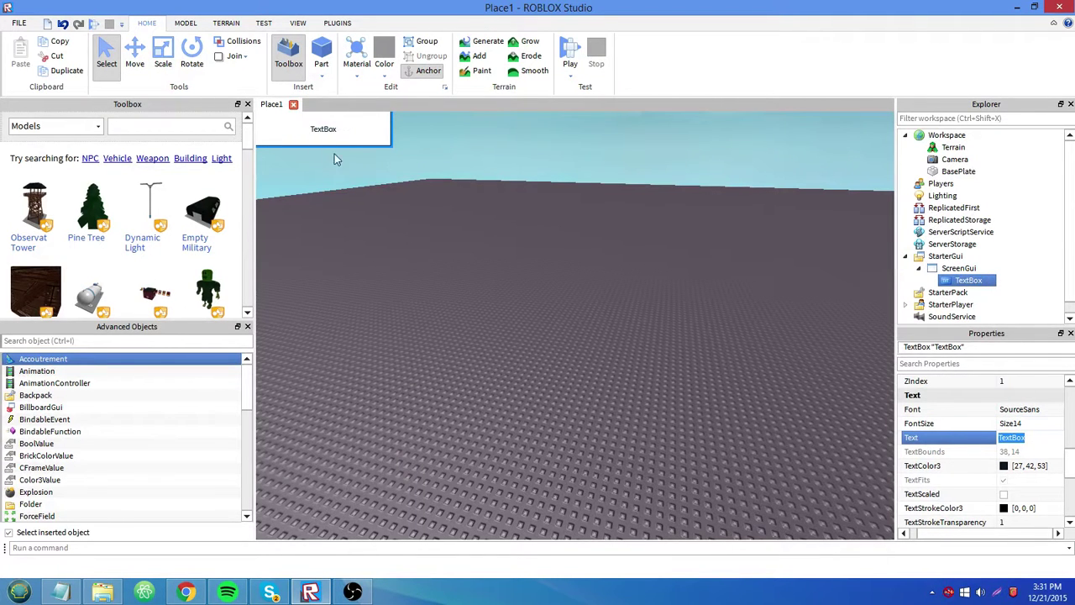
{"action": "type", "text": "Ente"}
{"action": "type", "text": "r your name here@!"}
{"action": "key", "text": "Return"}
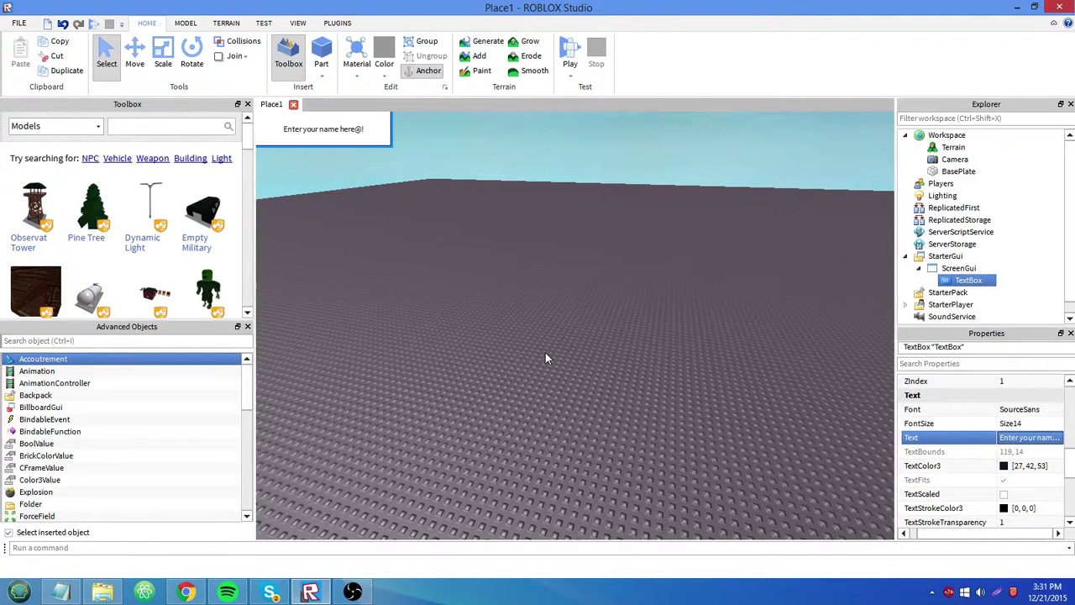
{"action": "left_click", "coordinate": [1030, 438]}
{"action": "left_click", "coordinate": [1057, 438]}
{"action": "key", "text": "BackSpace"}
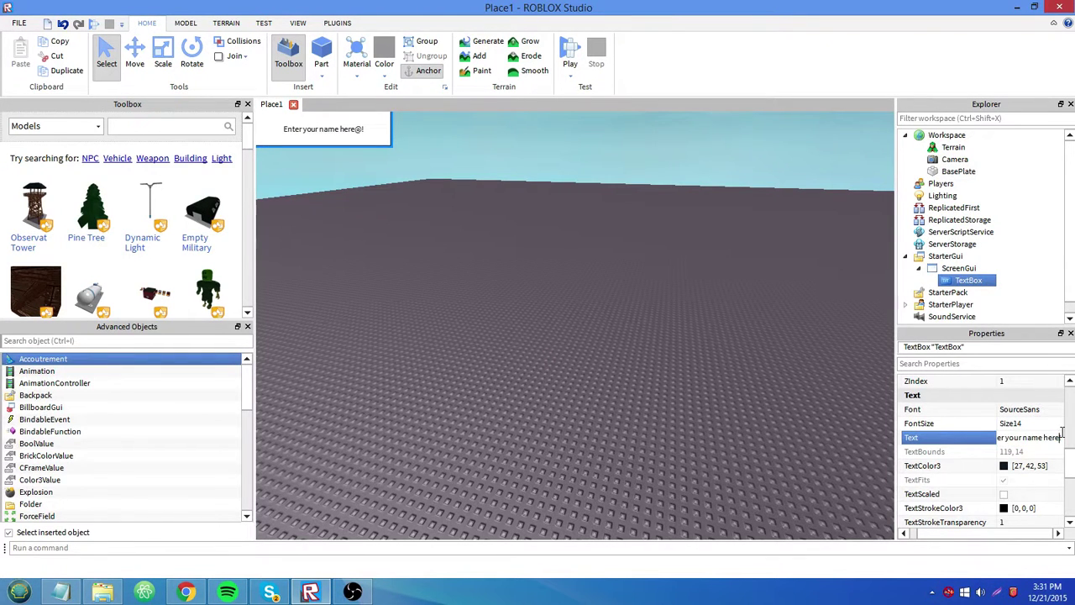
{"action": "key", "text": "Return"}
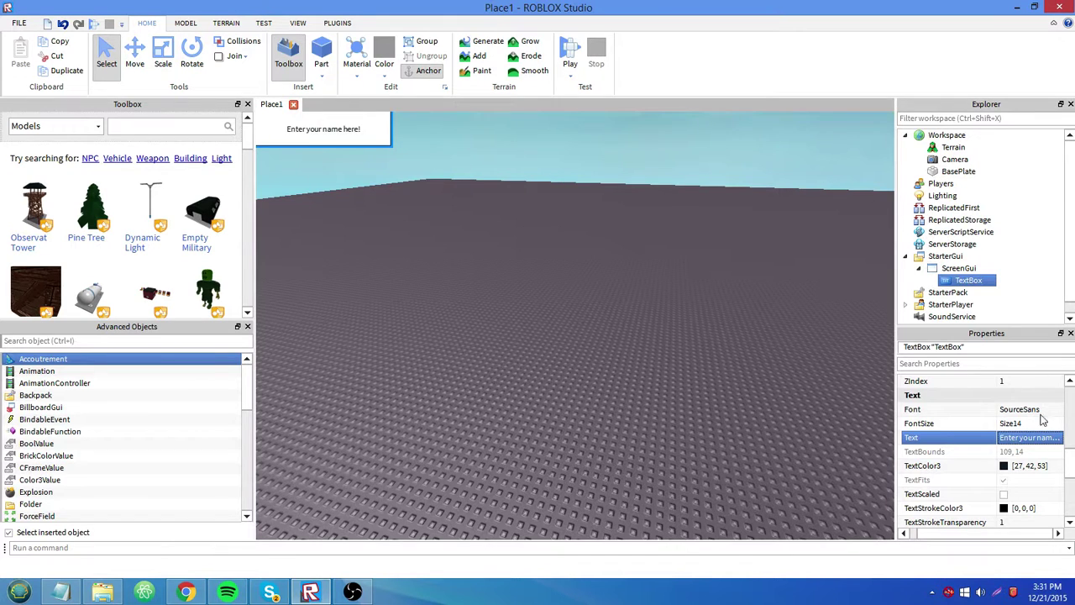
Try renaming the TextBox to "asdasd" and undo the rename.
{"action": "scroll", "coordinate": [1037, 450], "scroll_direction": "up", "scroll_amount": 3}
{"action": "scroll", "coordinate": [1034, 451], "scroll_direction": "up", "scroll_amount": 3}
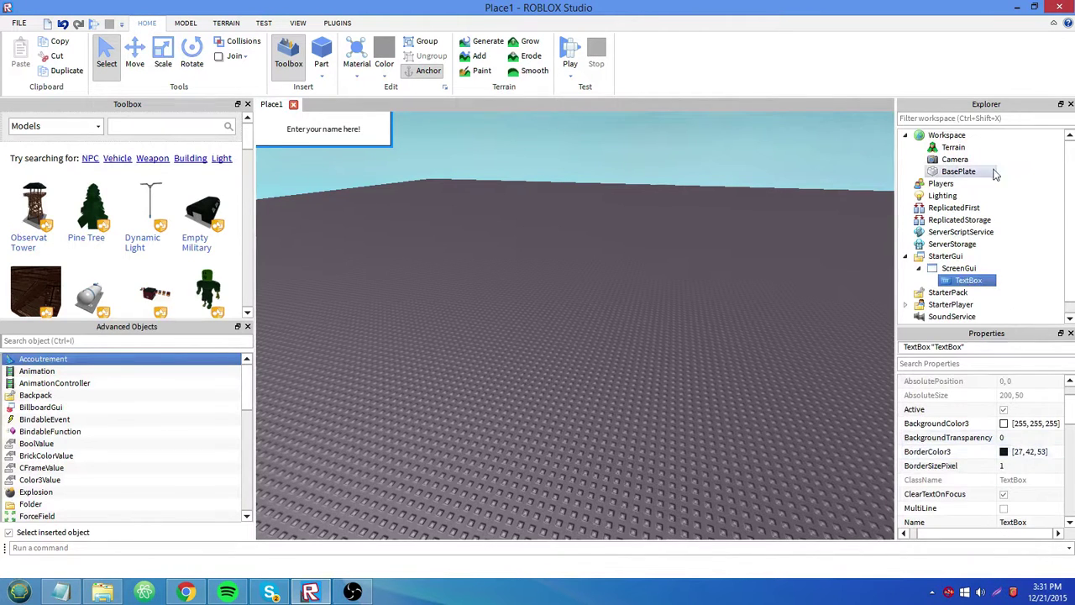
{"action": "scroll", "coordinate": [1014, 494], "scroll_direction": "up", "scroll_amount": 1}
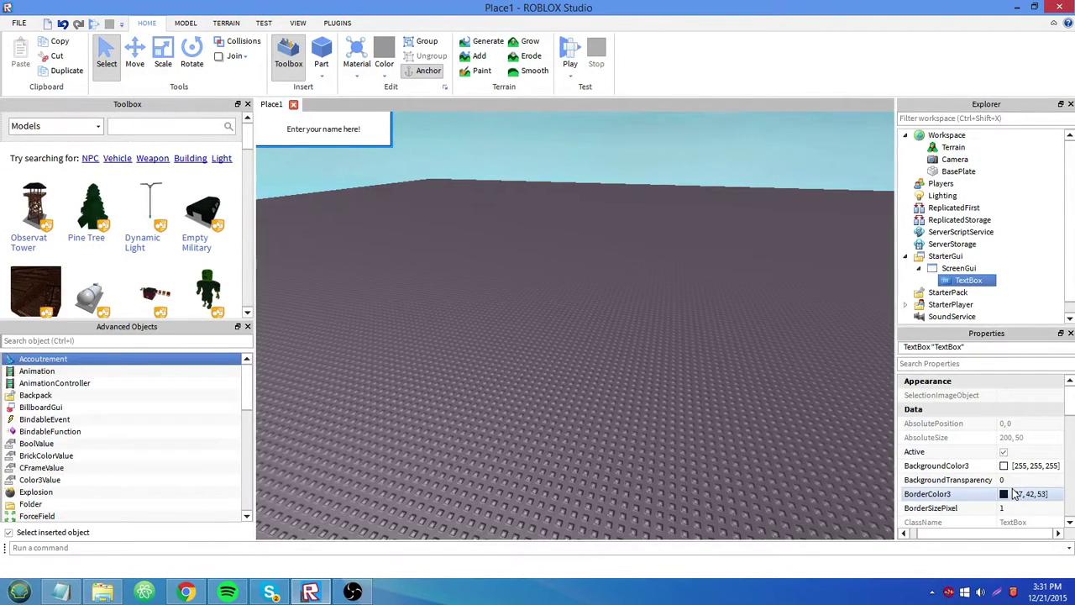
{"action": "scroll", "coordinate": [1016, 487], "scroll_direction": "down", "scroll_amount": 1}
{"action": "left_click", "coordinate": [1021, 437]}
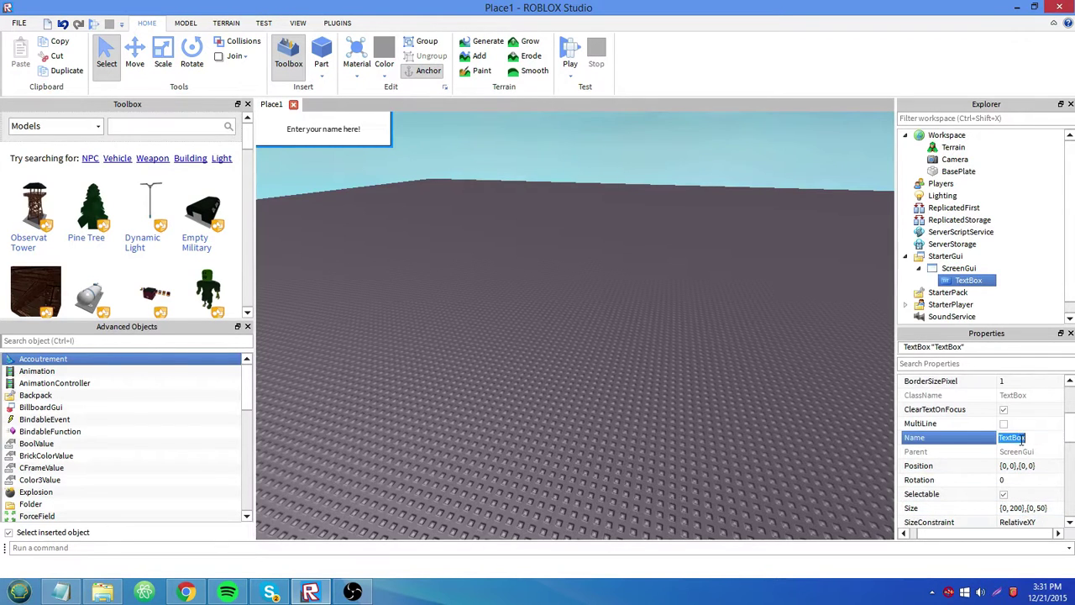
{"action": "type", "text": "asdasd"}
{"action": "key", "text": "Return"}
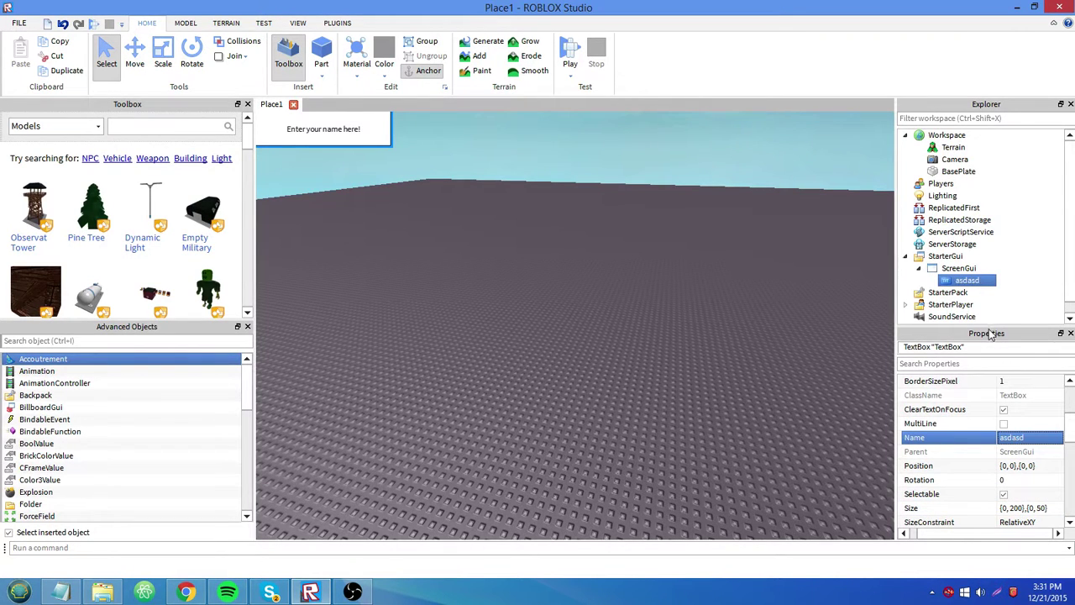
{"action": "key", "text": "ctrl+z"}
Delete the TextBox from the ScreenGui under StarterGui.
{"action": "left_click", "coordinate": [961, 268]}
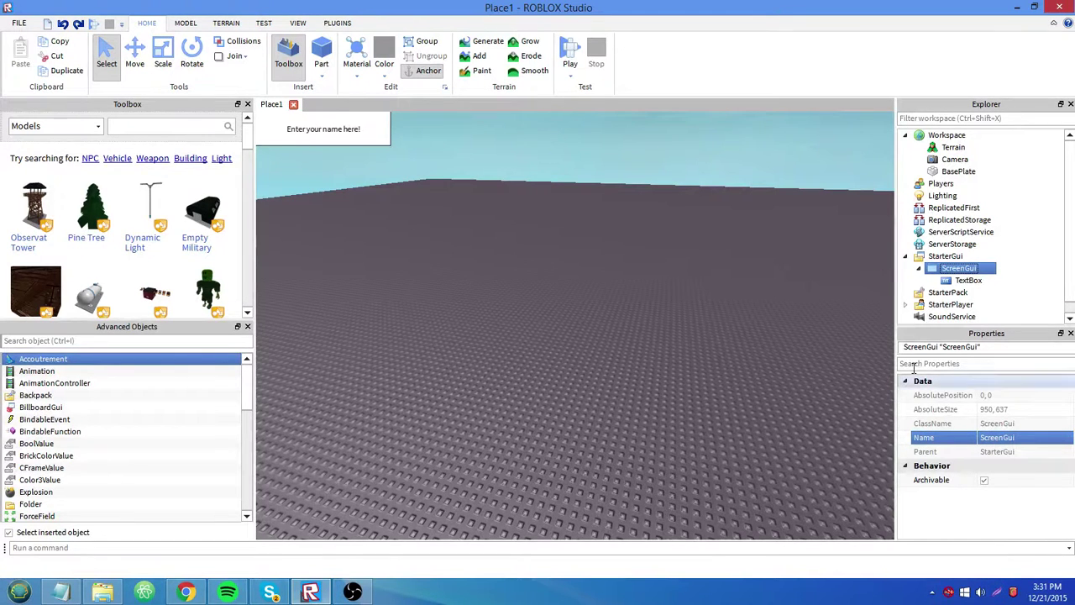
{"action": "left_click", "coordinate": [991, 280]}
{"action": "key", "text": "Delete"}
{"action": "right_click_drag", "start_coordinate": [688, 252], "coordinate": [744, 269]}
Insert a Frame object into the empty ScreenGui.
{"action": "scroll", "coordinate": [744, 274], "scroll_direction": "down", "scroll_amount": 3}
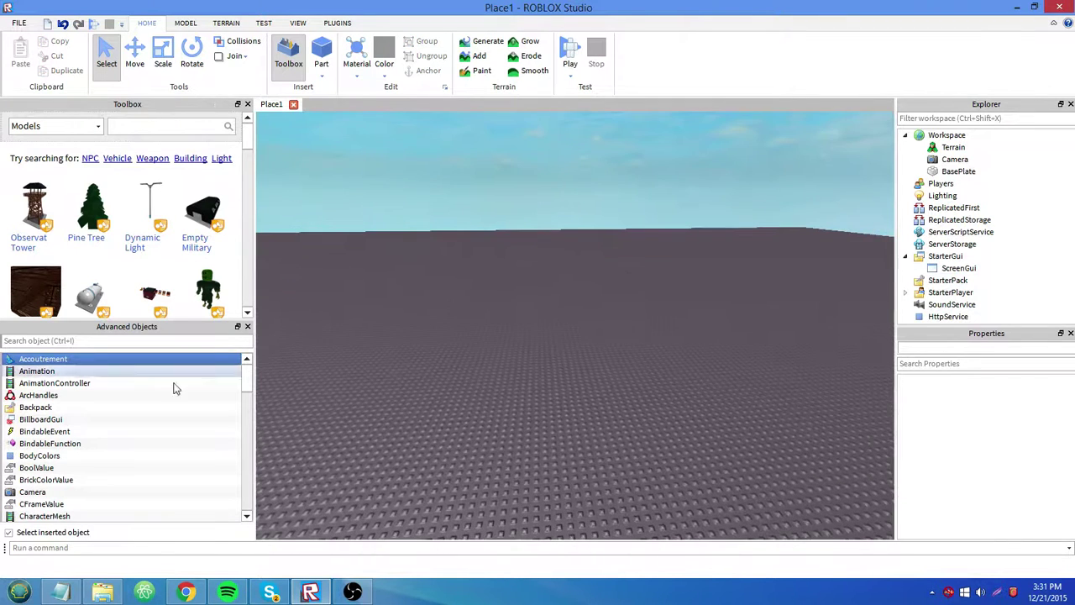
{"action": "left_click", "coordinate": [964, 268]}
{"action": "key", "text": "f"}
{"action": "key", "text": "r"}
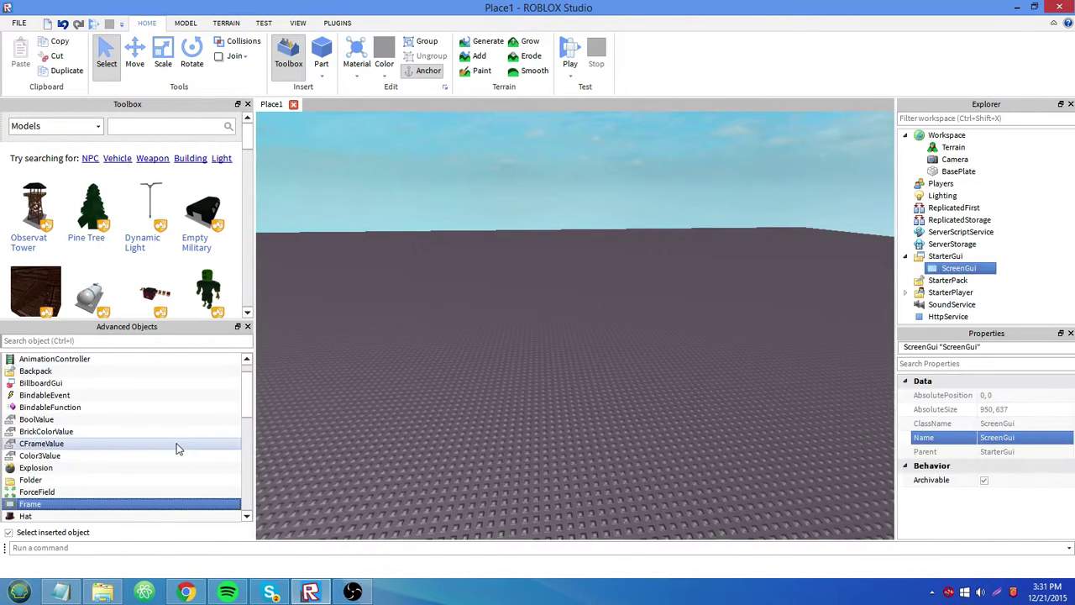
{"action": "key", "text": "Return"}
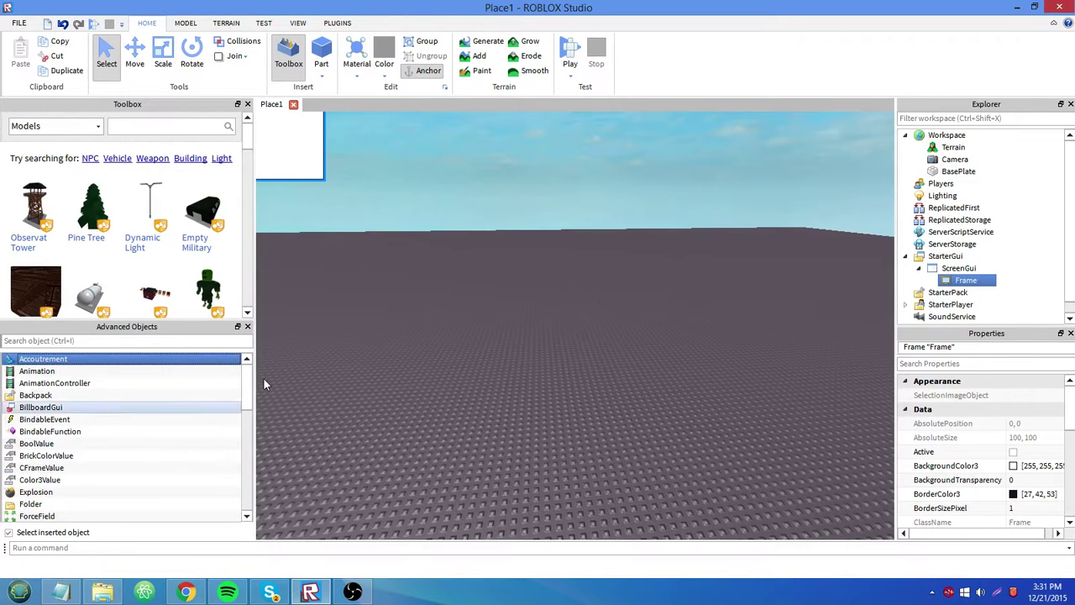
Look through the insertable objects from Frame to the text objects, and delete the ScreenGui with its Frame from StarterGui.
{"action": "scroll", "coordinate": [179, 434], "scroll_direction": "down", "scroll_amount": 4}
{"action": "left_click", "coordinate": [50, 385]}
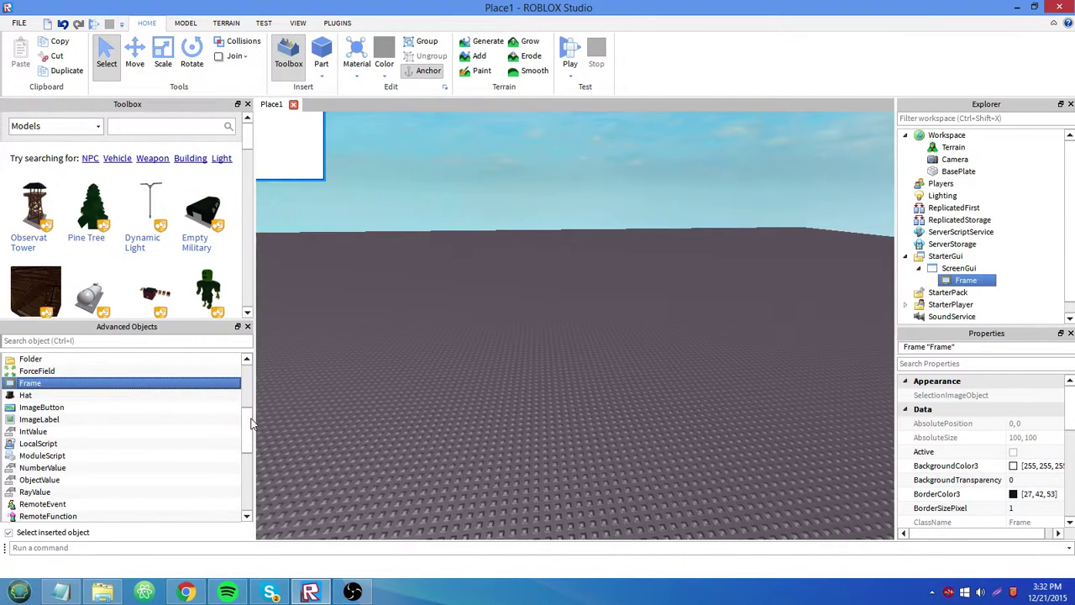
{"action": "left_click_drag", "start_coordinate": [251, 431], "coordinate": [246, 493]}
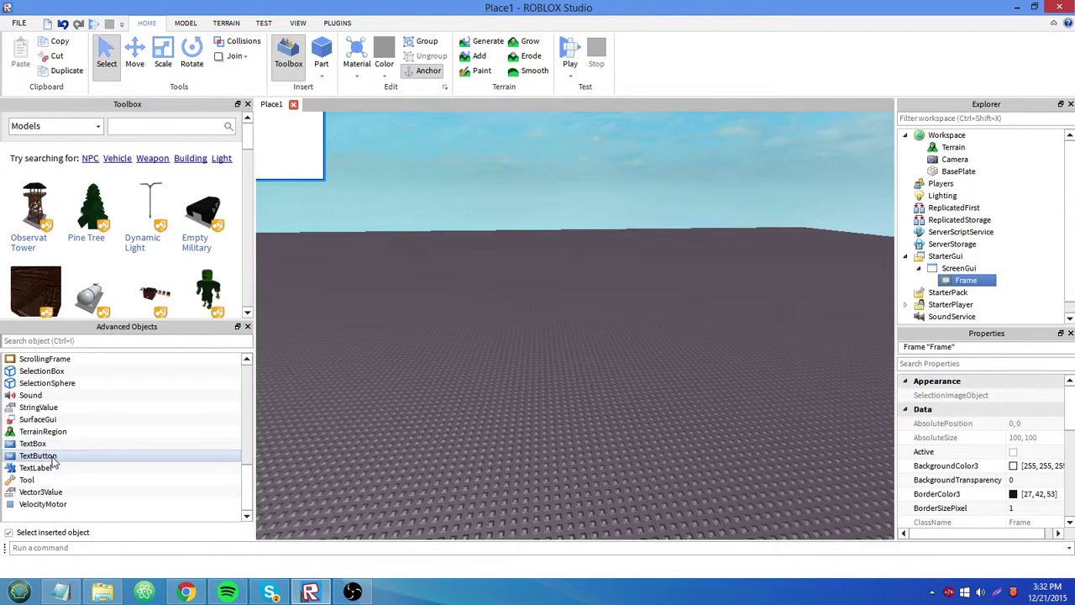
{"action": "scroll", "coordinate": [64, 453], "scroll_direction": "up", "scroll_amount": 2}
{"action": "left_click", "coordinate": [940, 268]}
{"action": "key", "text": "Delete"}
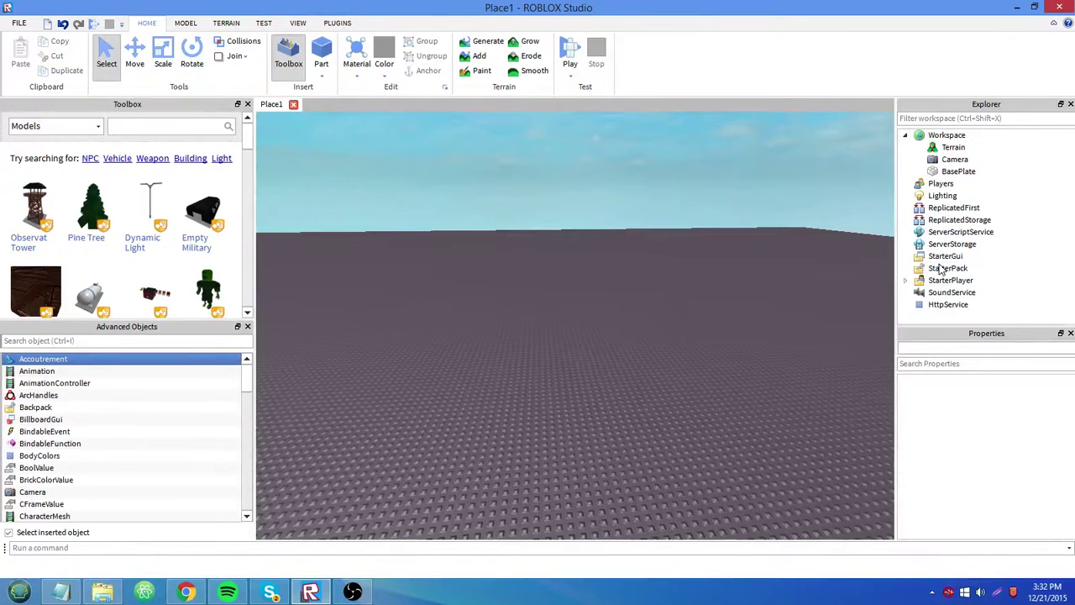
Insert a Part on the baseplate and scale it in length and width into a large flat slab.
{"action": "right_click_drag", "start_coordinate": [785, 244], "coordinate": [783, 272]}
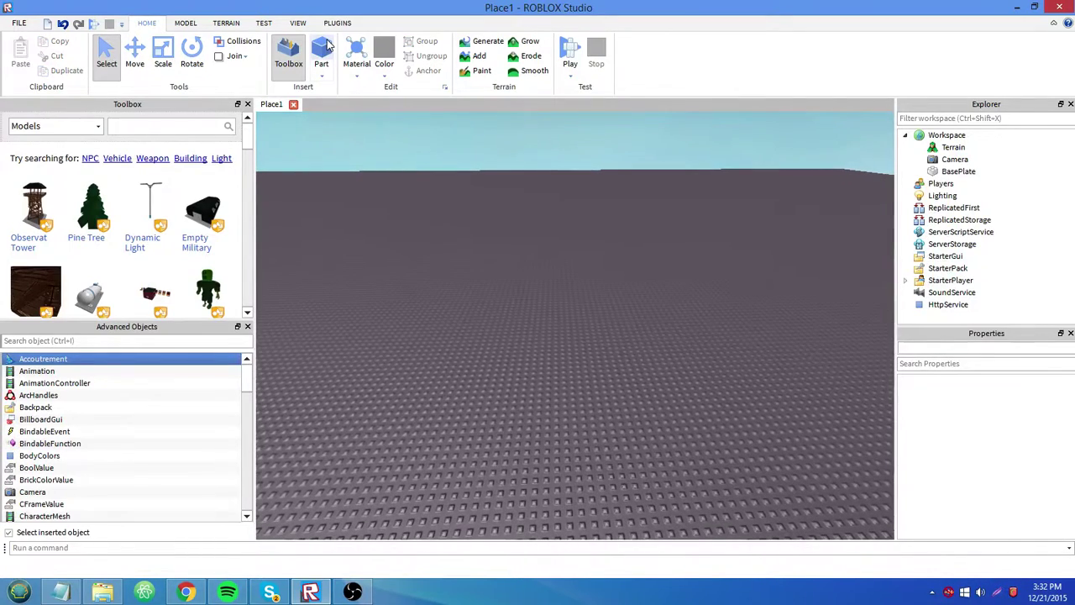
{"action": "left_click", "coordinate": [321, 52]}
{"action": "left_click", "coordinate": [163, 57]}
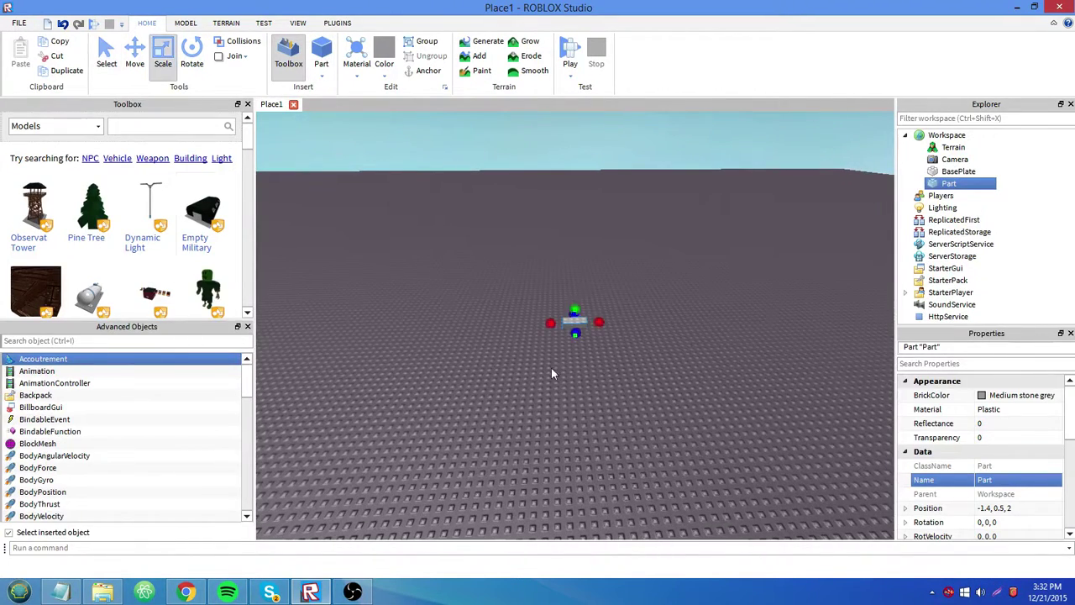
{"action": "scroll", "coordinate": [580, 378], "scroll_direction": "up", "scroll_amount": 5}
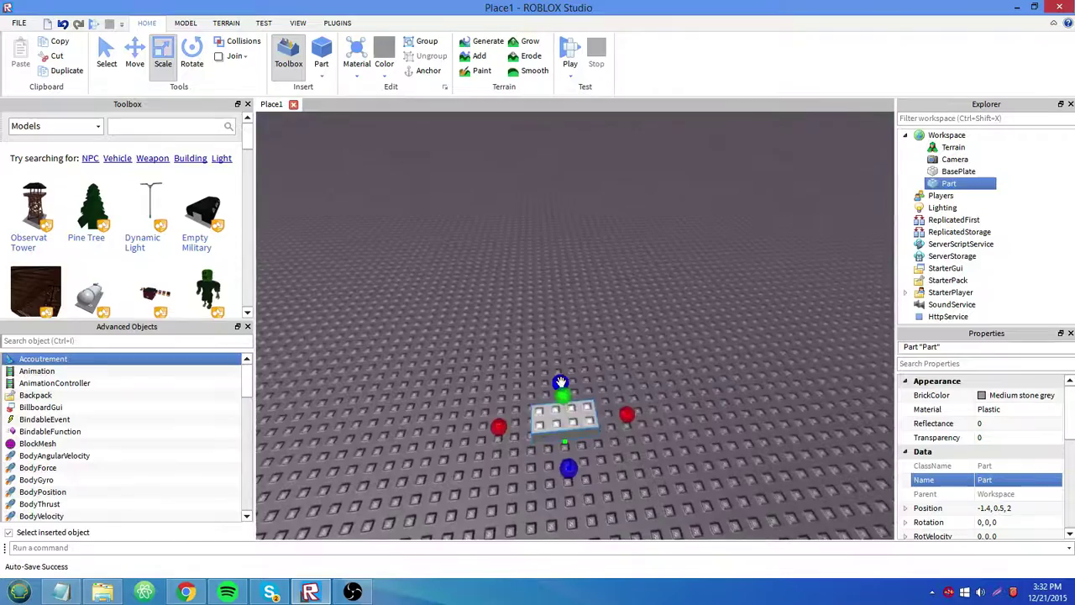
{"action": "left_click_drag", "start_coordinate": [560, 382], "coordinate": [547, 252]}
{"action": "left_click_drag", "start_coordinate": [599, 312], "coordinate": [890, 300]}
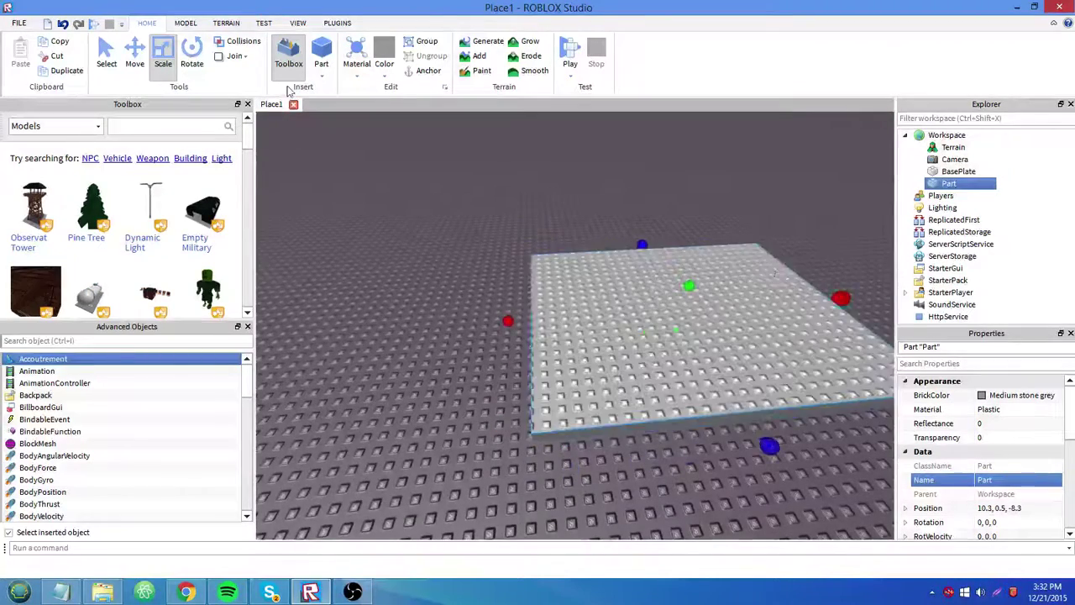
Raise the slab to a Y position of 30.5 and rotate it 90° about X to stand upright, using 1 Stud snapping.
{"action": "key", "text": "ctrl+2"}
{"action": "left_click_drag", "start_coordinate": [556, 263], "coordinate": [543, 164]}
{"action": "left_click", "coordinate": [193, 64]}
{"action": "left_click", "coordinate": [191, 24]}
{"action": "left_click", "coordinate": [235, 41]}
{"action": "right_click_drag", "start_coordinate": [541, 217], "coordinate": [551, 272]}
{"action": "key", "text": "q"}
{"action": "left_click_drag", "start_coordinate": [441, 372], "coordinate": [609, 235]}
{"action": "right_click_drag", "start_coordinate": [609, 235], "coordinate": [597, 250]}
{"action": "left_click", "coordinate": [20, 54]}
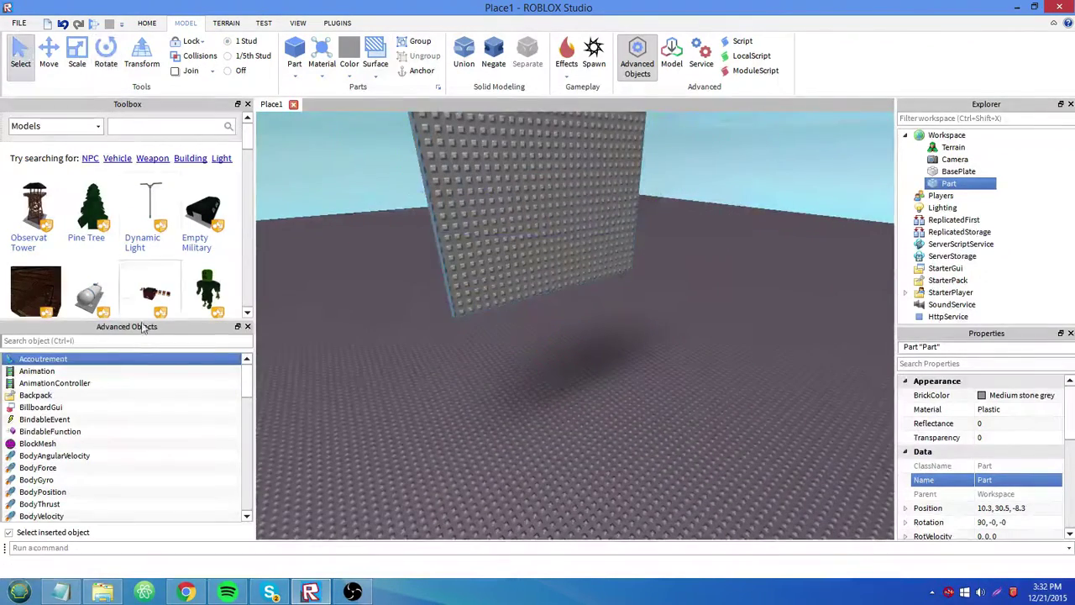
Insert a SurfaceGui into the upright Part.
{"action": "left_click_drag", "start_coordinate": [144, 325], "coordinate": [181, 220]}
{"action": "left_click_drag", "start_coordinate": [202, 104], "coordinate": [134, 353]}
{"action": "left_click", "coordinate": [117, 419]}
{"action": "type", "text": "surf"}
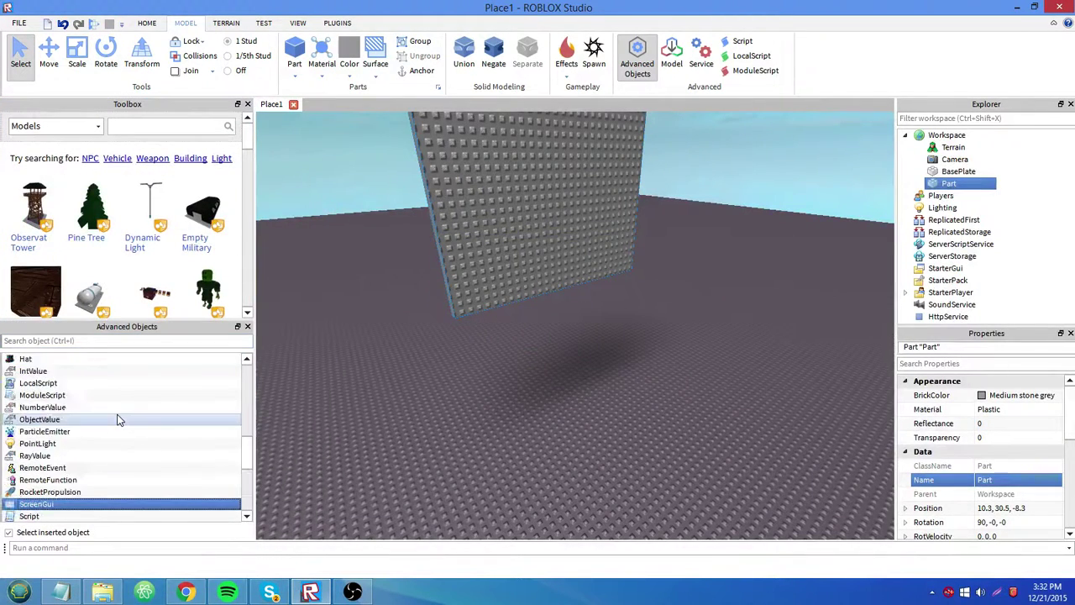
{"action": "key", "text": "Return"}
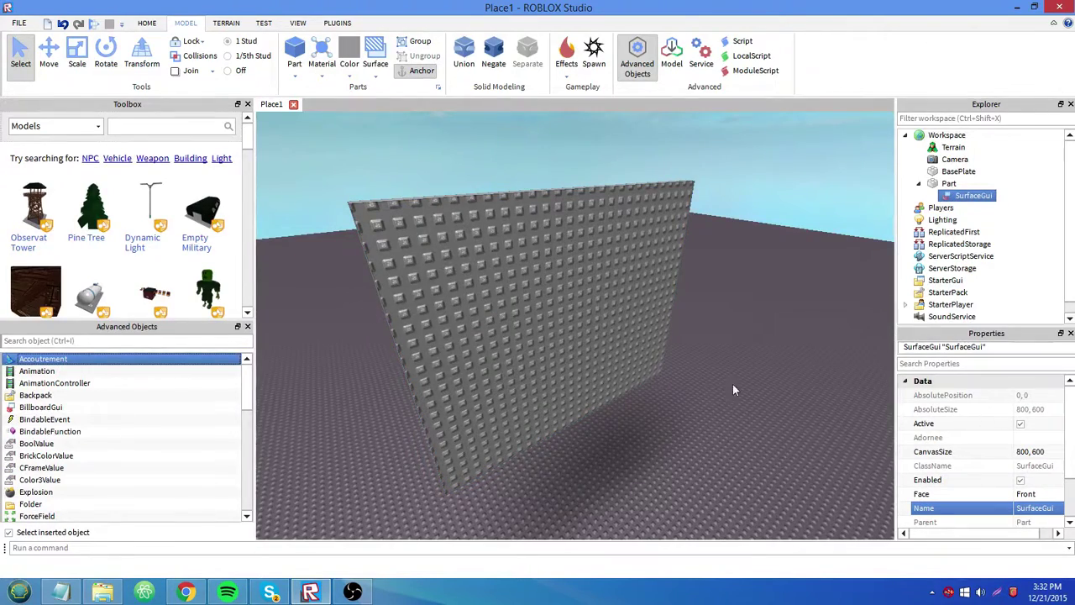
Examine the SurfaceGui's properties, including Active, CanvasSize, Enabled, Face and ToolPunchThroughDistance.
{"action": "right_click_drag", "start_coordinate": [720, 379], "coordinate": [722, 386]}
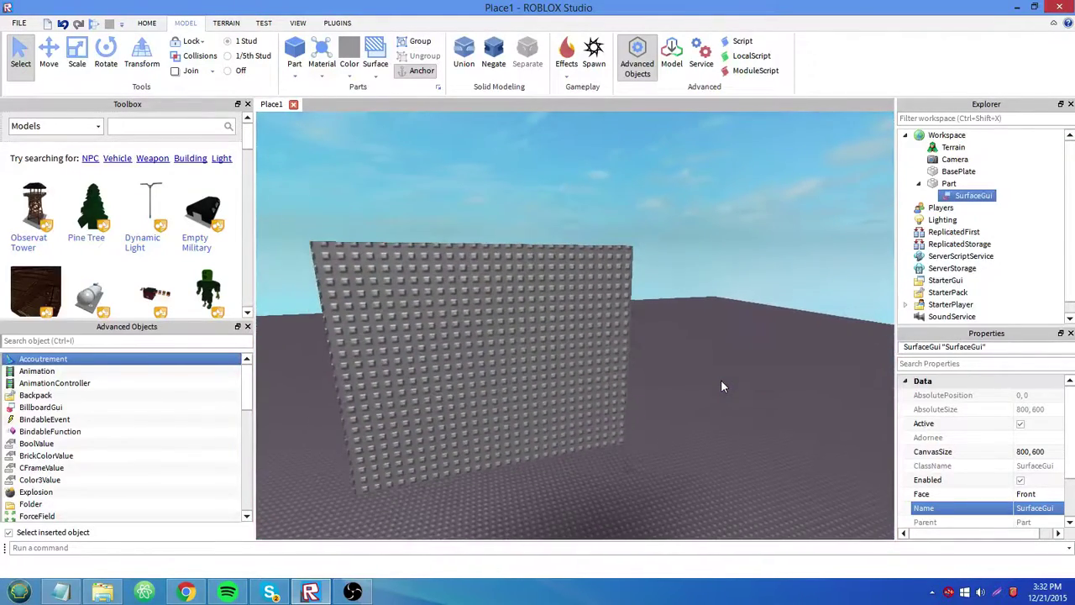
{"action": "key", "text": "w"}
{"action": "key", "text": "a"}
{"action": "key", "text": "q"}
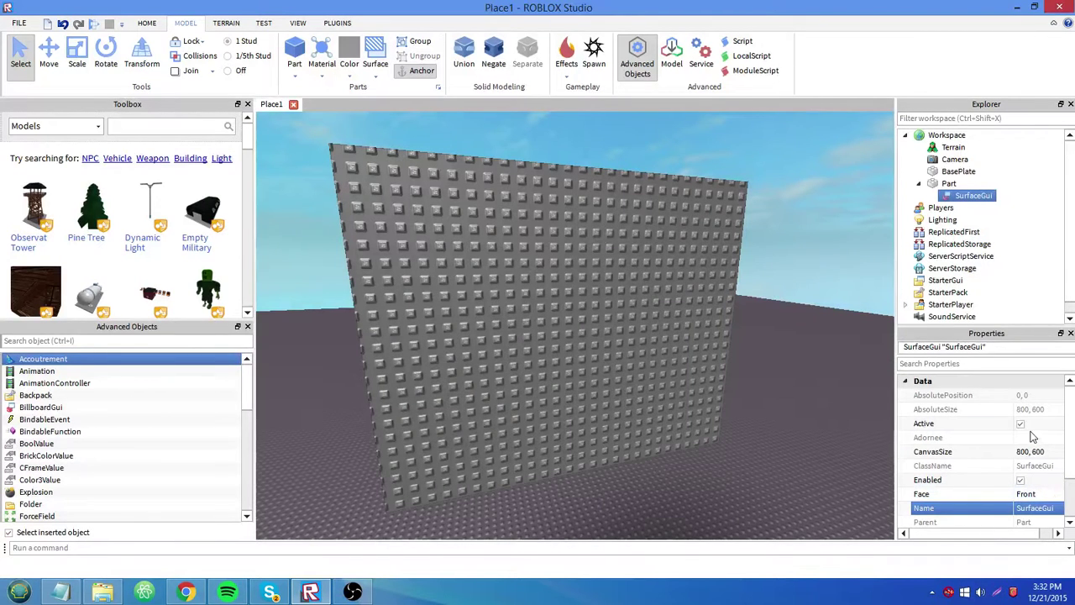
{"action": "left_click", "coordinate": [1021, 425]}
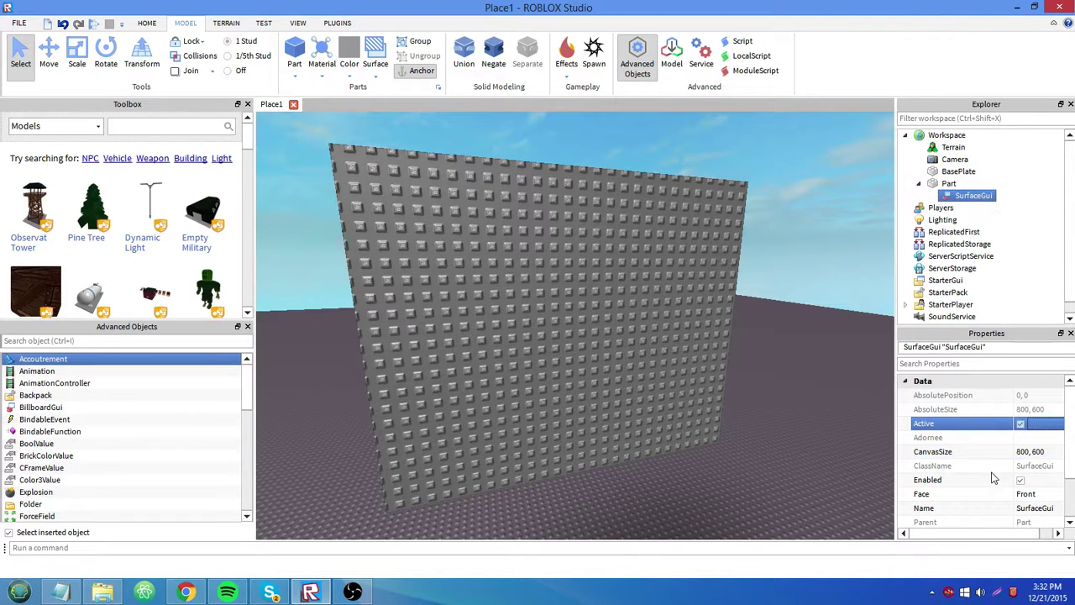
{"action": "scroll", "coordinate": [994, 477], "scroll_direction": "down", "scroll_amount": 2}
{"action": "scroll", "coordinate": [1020, 454], "scroll_direction": "up", "scroll_amount": 2}
{"action": "scroll", "coordinate": [1071, 497], "scroll_direction": "down", "scroll_amount": 2}
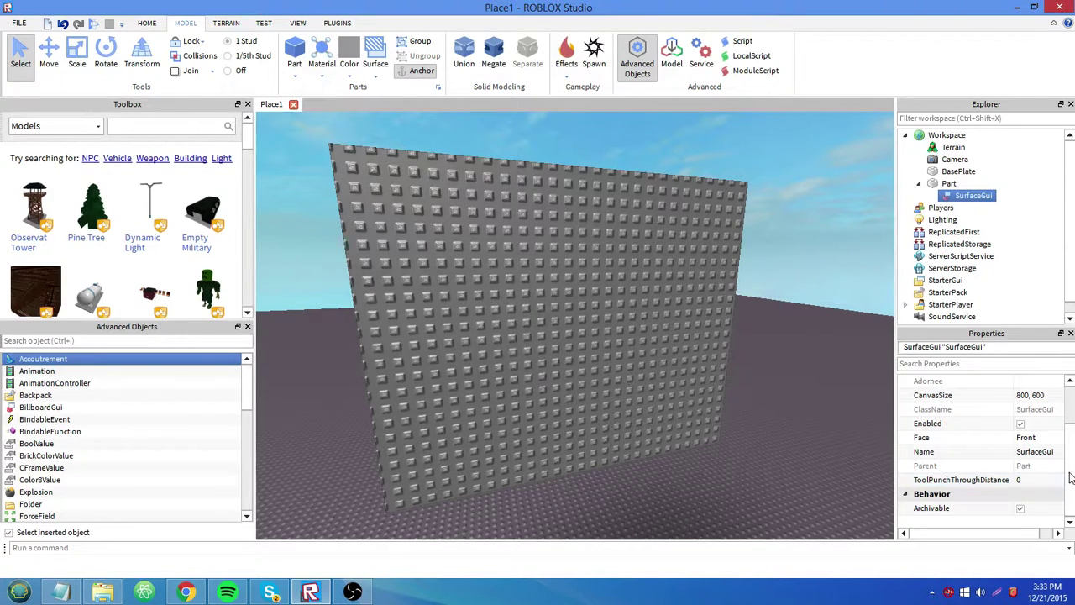
{"action": "left_click_drag", "start_coordinate": [1071, 477], "coordinate": [1068, 441]}
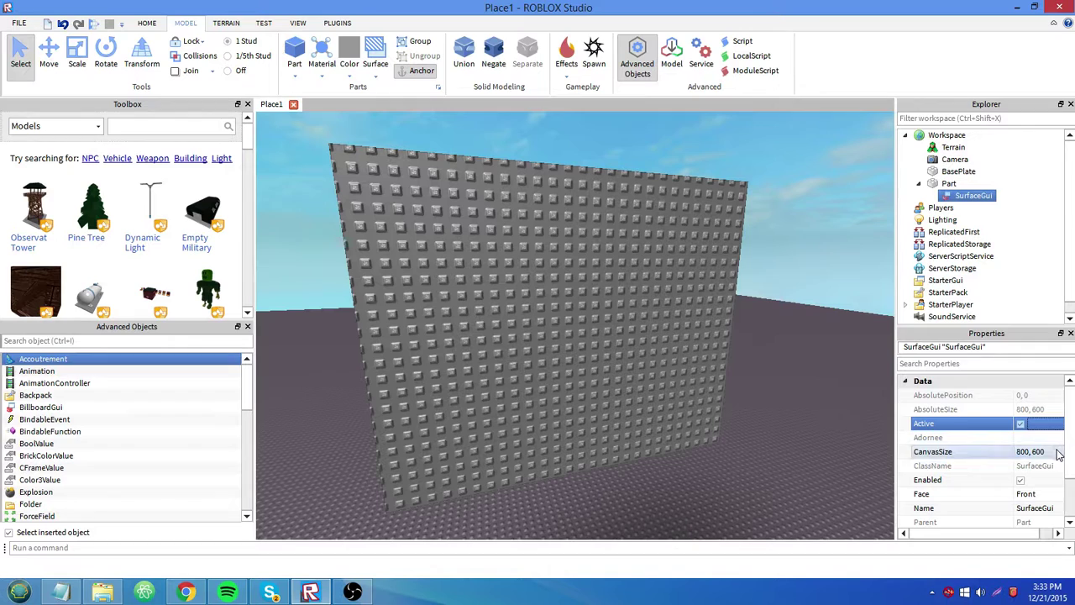
{"action": "scroll", "coordinate": [1044, 450], "scroll_direction": "down", "scroll_amount": 1}
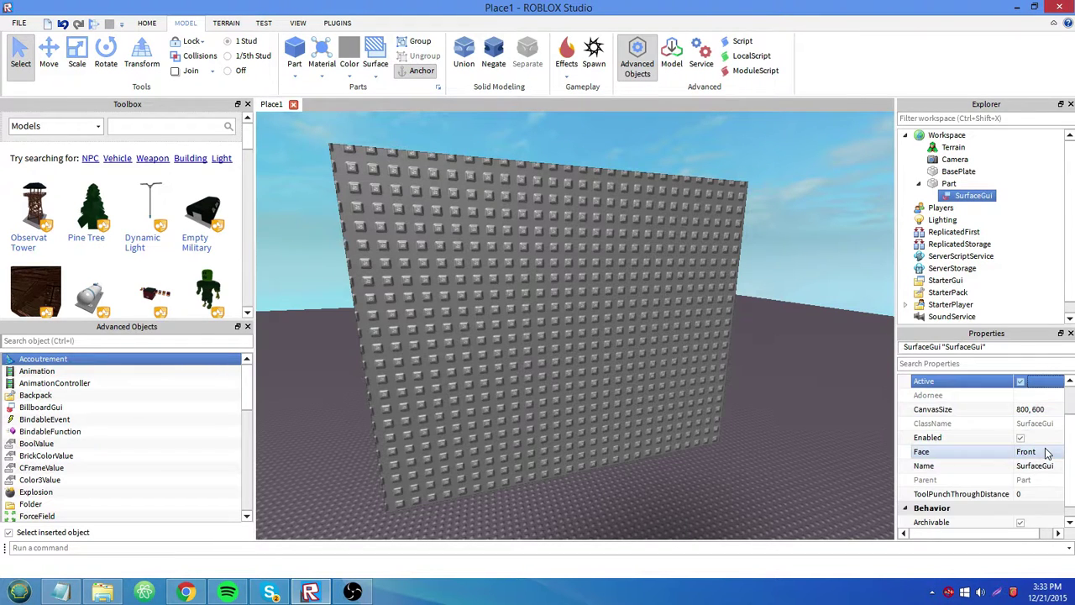
{"action": "scroll", "coordinate": [1052, 483], "scroll_direction": "up", "scroll_amount": 1}
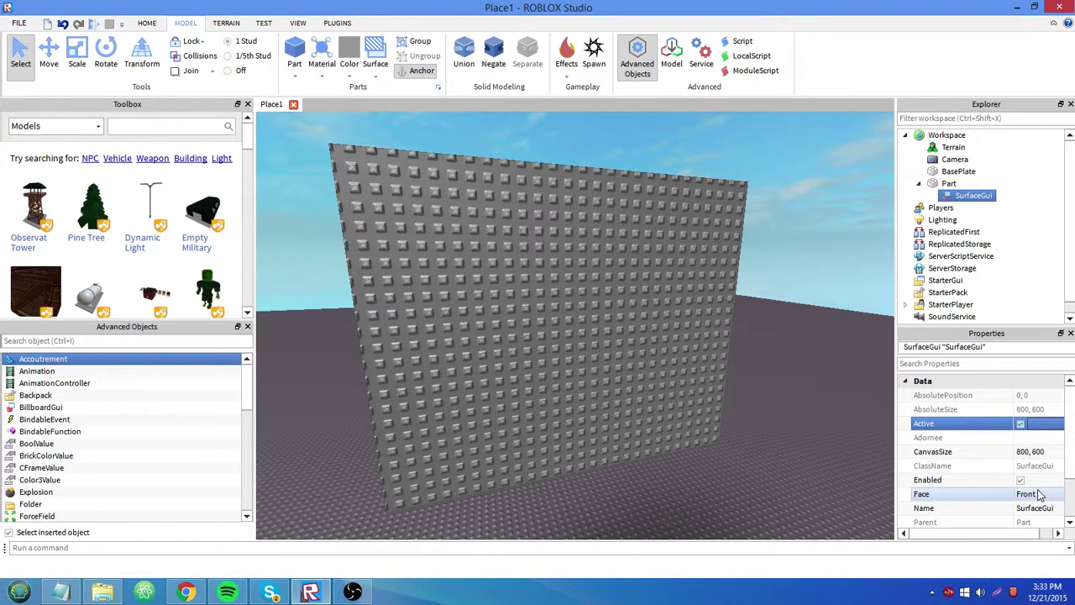
Inspect the upright Part's different faces from several angles.
{"action": "left_click", "coordinate": [948, 183]}
{"action": "key", "text": "f"}
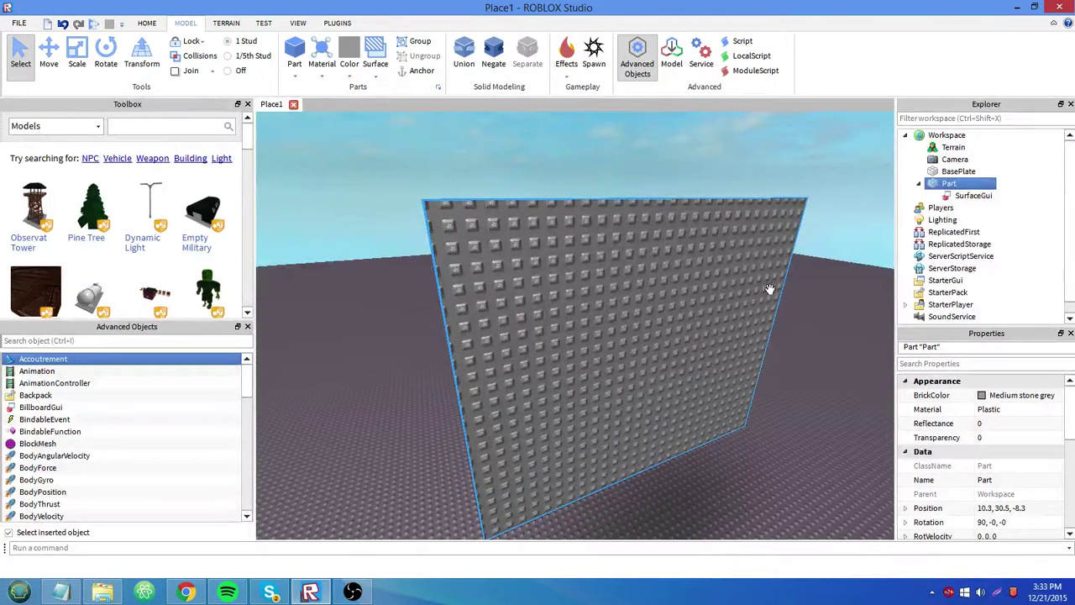
{"action": "right_click_drag", "start_coordinate": [831, 335], "coordinate": [817, 336]}
{"action": "left_click", "coordinate": [817, 336]}
{"action": "key", "text": "a"}
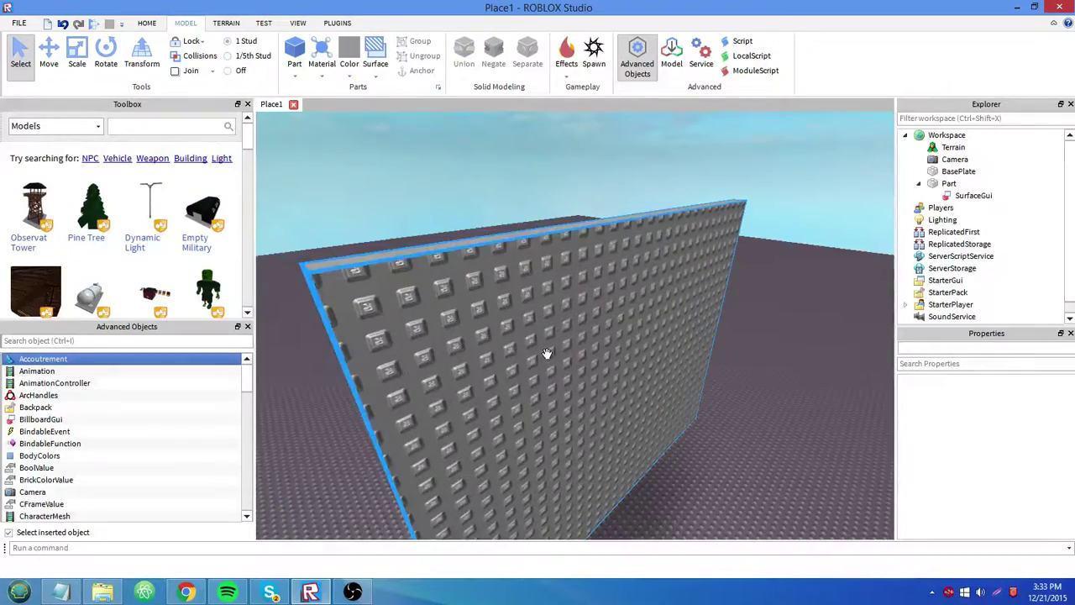
{"action": "key", "text": "e"}
{"action": "right_click_drag", "start_coordinate": [560, 386], "coordinate": [521, 391]}
{"action": "right_click_drag", "start_coordinate": [692, 291], "coordinate": [662, 293]}
Examine the SurfaceGui's available Face options and its CanvasSize property.
{"action": "scroll", "coordinate": [662, 293], "scroll_direction": "down", "scroll_amount": 3}
{"action": "left_click", "coordinate": [973, 194]}
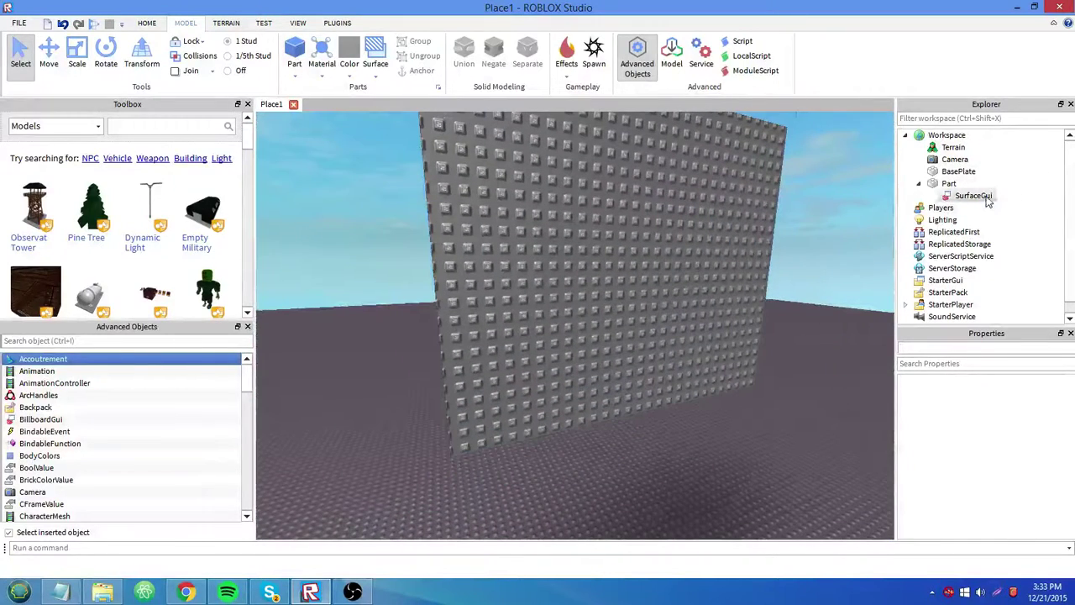
{"action": "left_click", "coordinate": [1038, 493]}
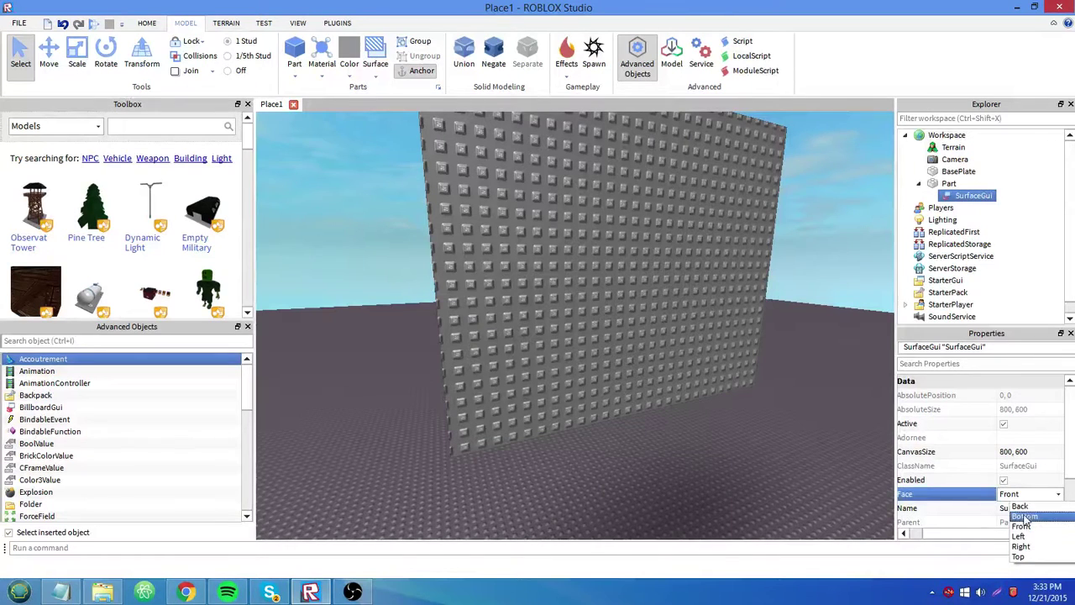
{"action": "left_click", "coordinate": [1042, 452]}
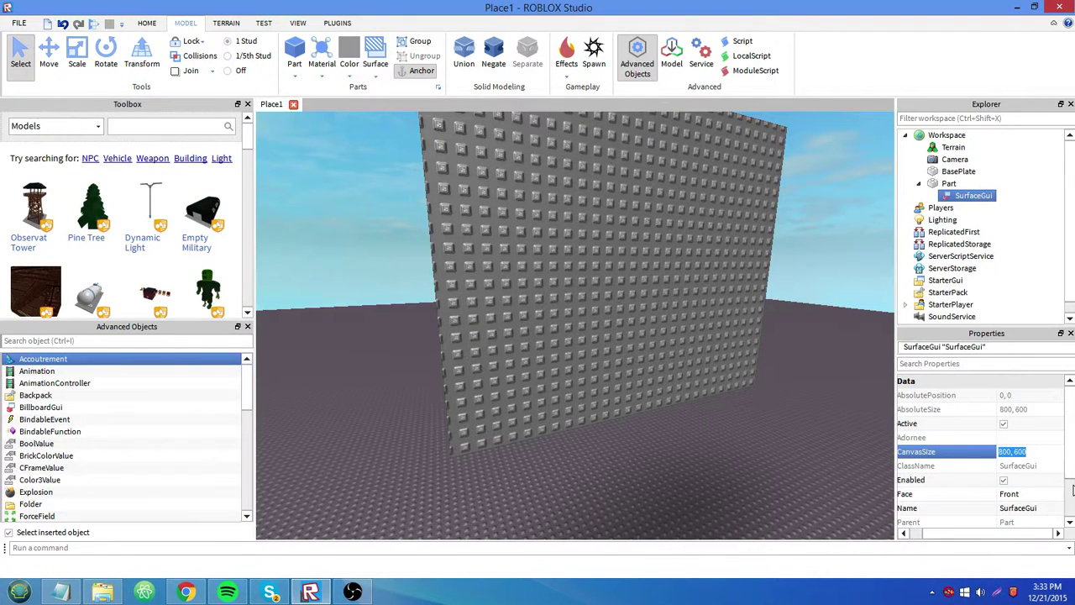
{"action": "left_click", "coordinate": [1069, 470]}
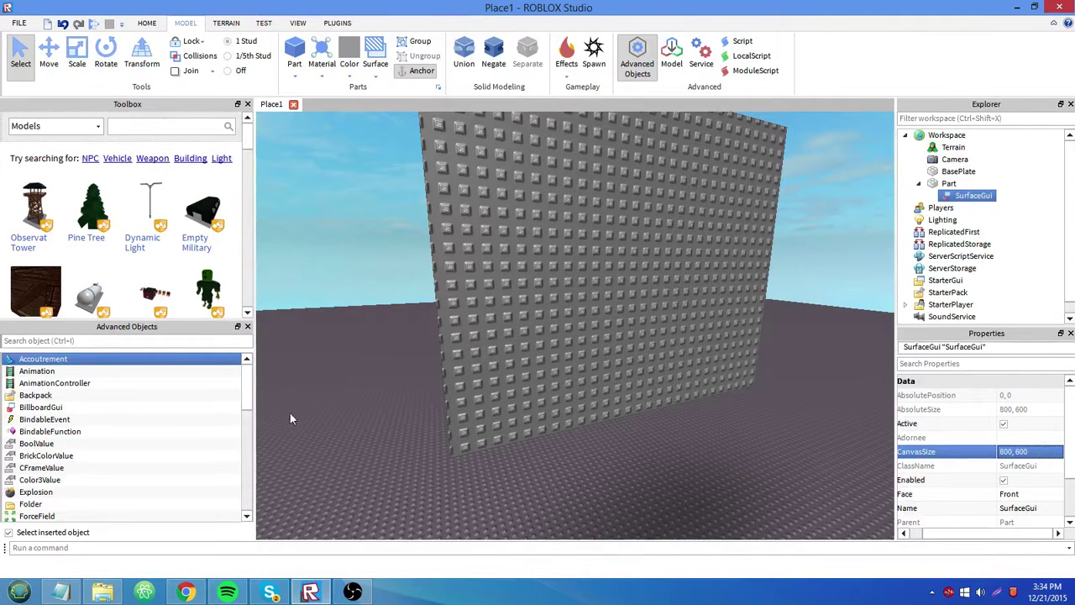
Insert a TextLabel into the SurfaceGui and find the face of the upright Part it sits on.
{"action": "left_click_drag", "start_coordinate": [249, 384], "coordinate": [259, 494]}
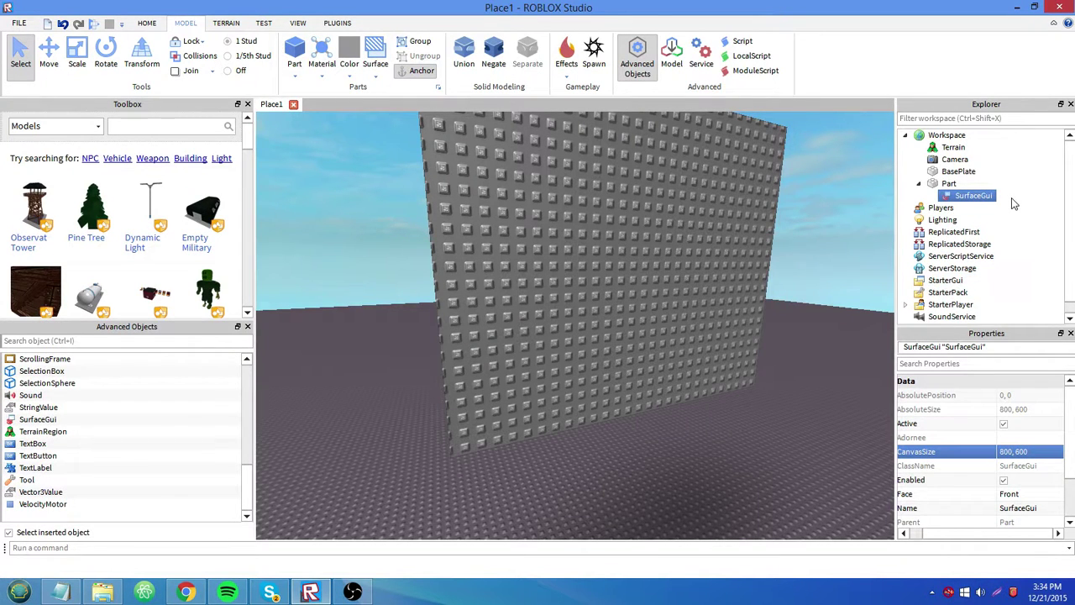
{"action": "left_click", "coordinate": [92, 470]}
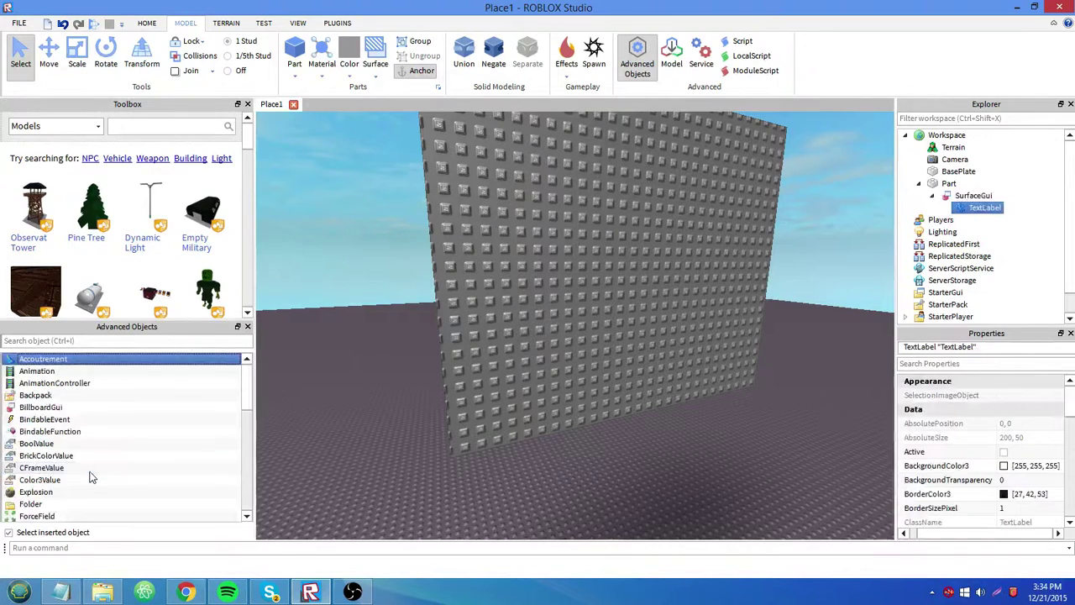
{"action": "right_click_drag", "start_coordinate": [567, 438], "coordinate": [585, 433]}
{"action": "left_click", "coordinate": [972, 195]}
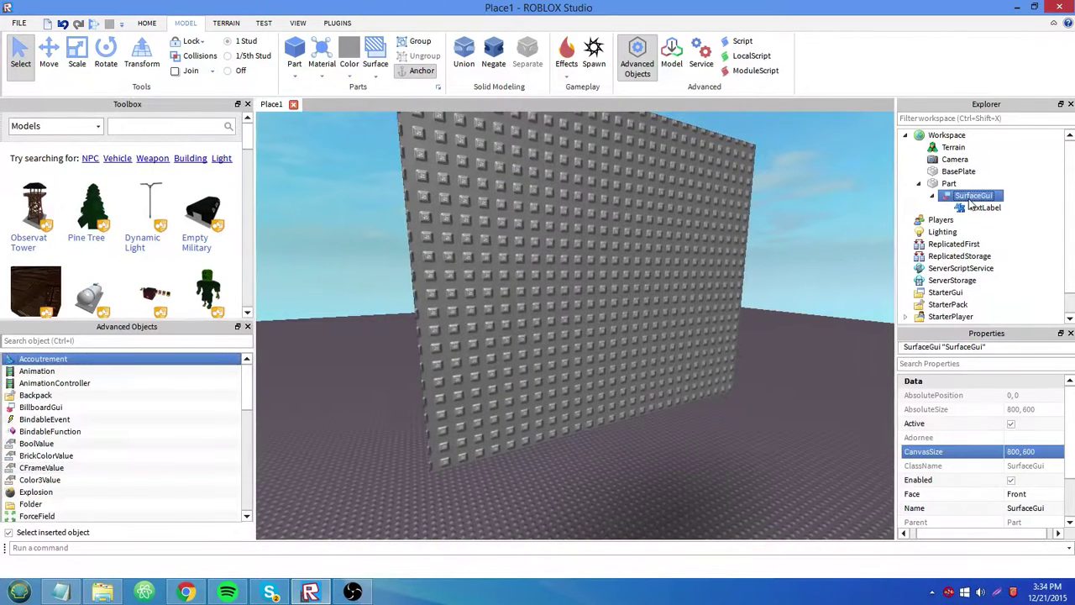
{"action": "right_click_drag", "start_coordinate": [706, 416], "coordinate": [717, 414]}
{"action": "right_click_drag", "start_coordinate": [767, 357], "coordinate": [767, 366]}
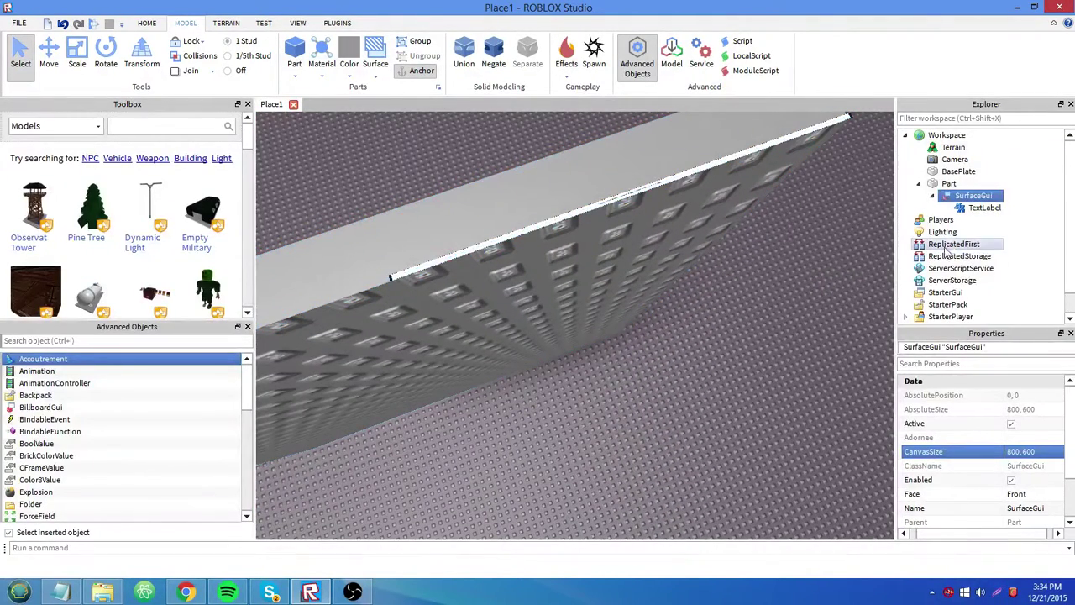
{"action": "right_click_drag", "start_coordinate": [660, 439], "coordinate": [661, 440]}
Examine the TextLabel's Size property, including the Scale and Offset values under X and Y.
{"action": "left_click", "coordinate": [975, 209]}
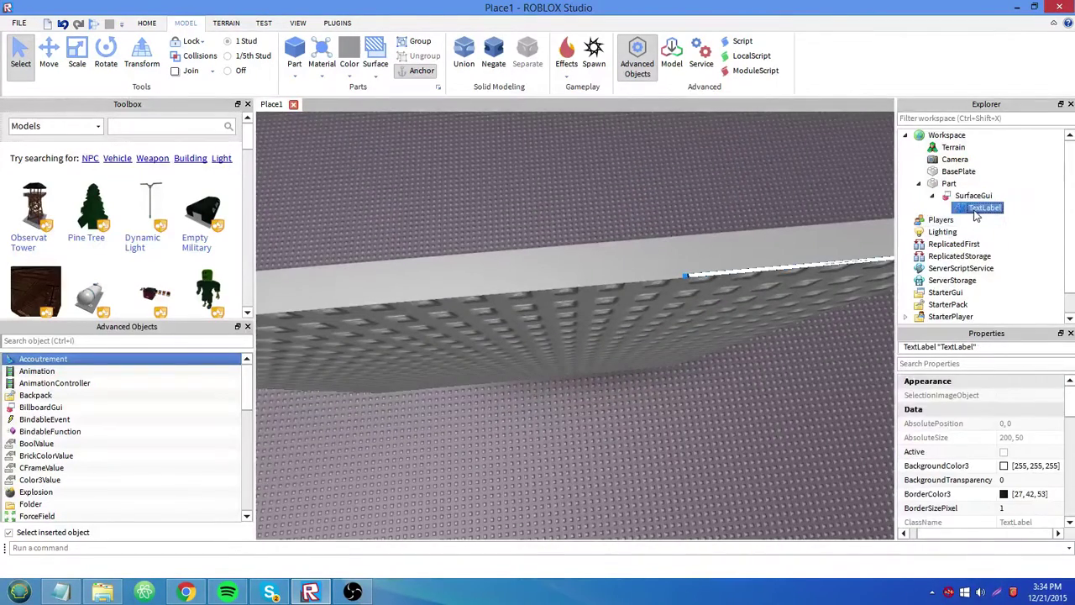
{"action": "scroll", "coordinate": [1016, 423], "scroll_direction": "down", "scroll_amount": 5}
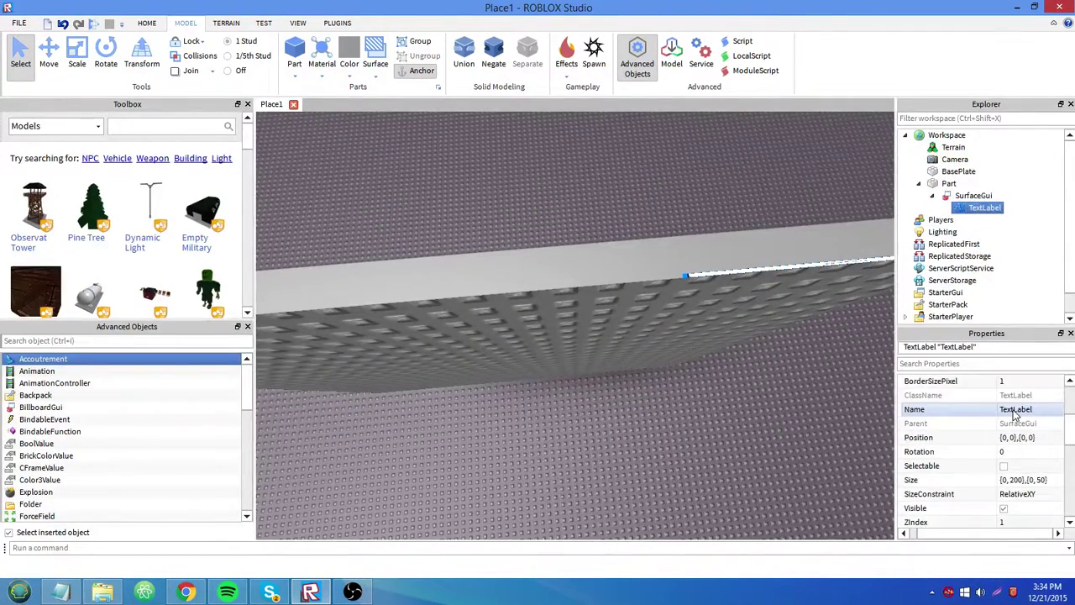
{"action": "scroll", "coordinate": [1016, 428], "scroll_direction": "up", "scroll_amount": 3}
{"action": "left_click", "coordinate": [1012, 480]}
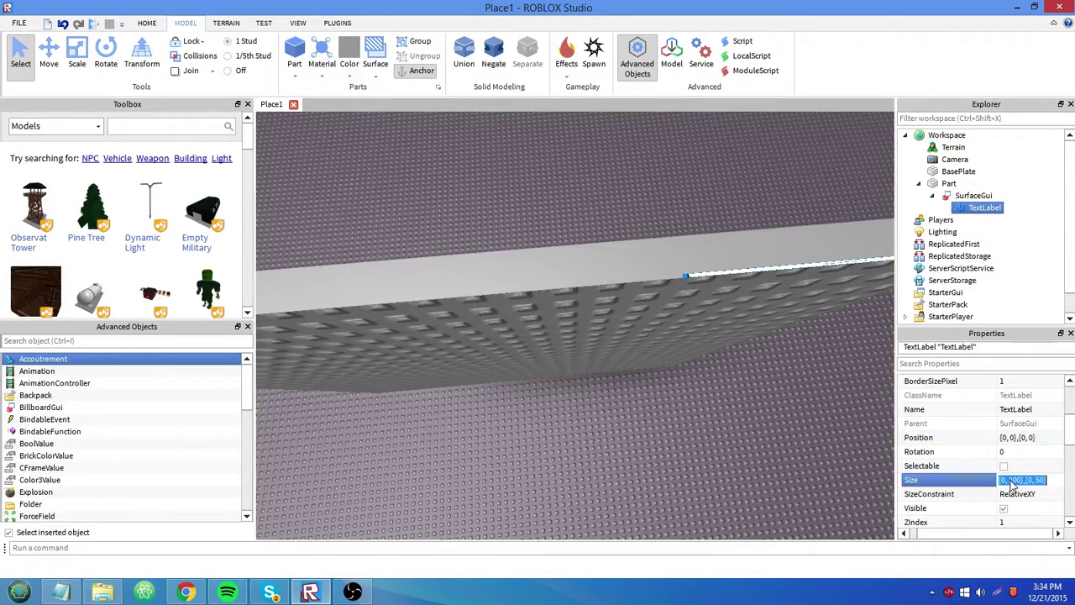
{"action": "left_click", "coordinate": [906, 480]}
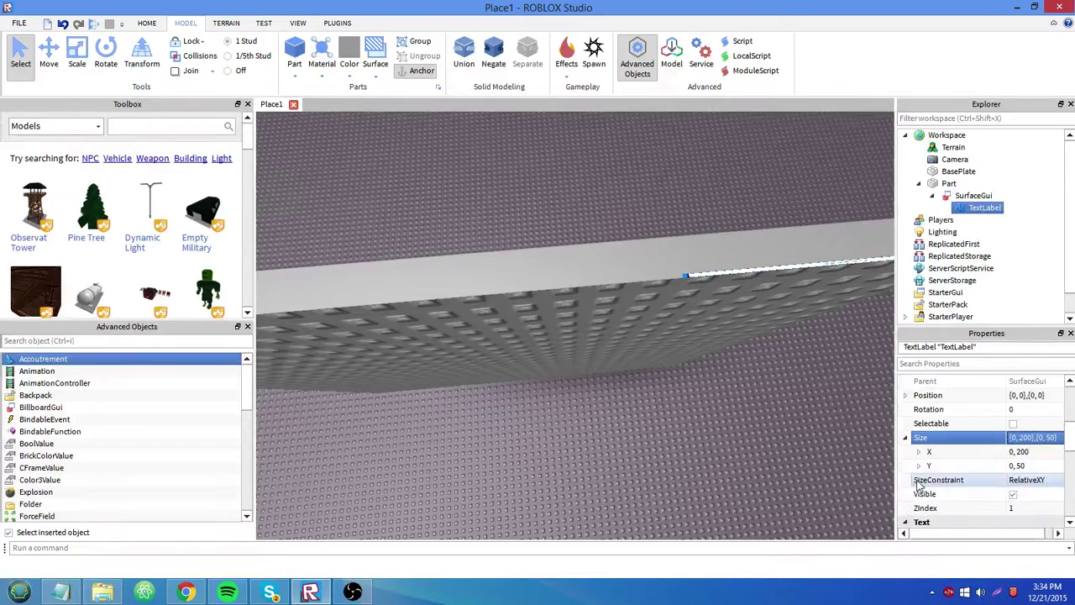
{"action": "left_click", "coordinate": [919, 467]}
{"action": "left_click", "coordinate": [909, 453]}
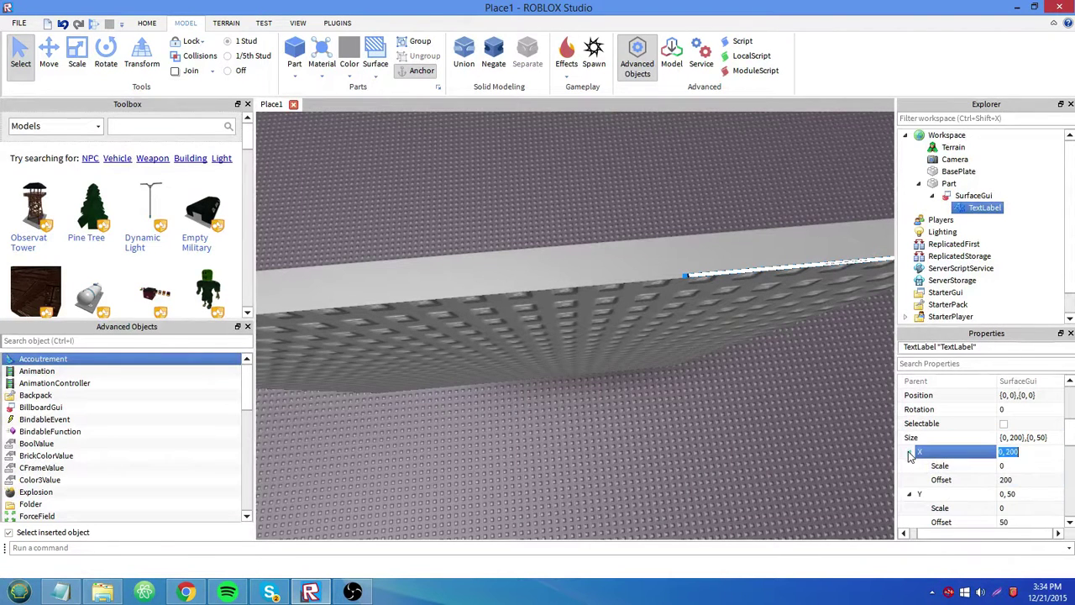
{"action": "left_click", "coordinate": [1006, 436]}
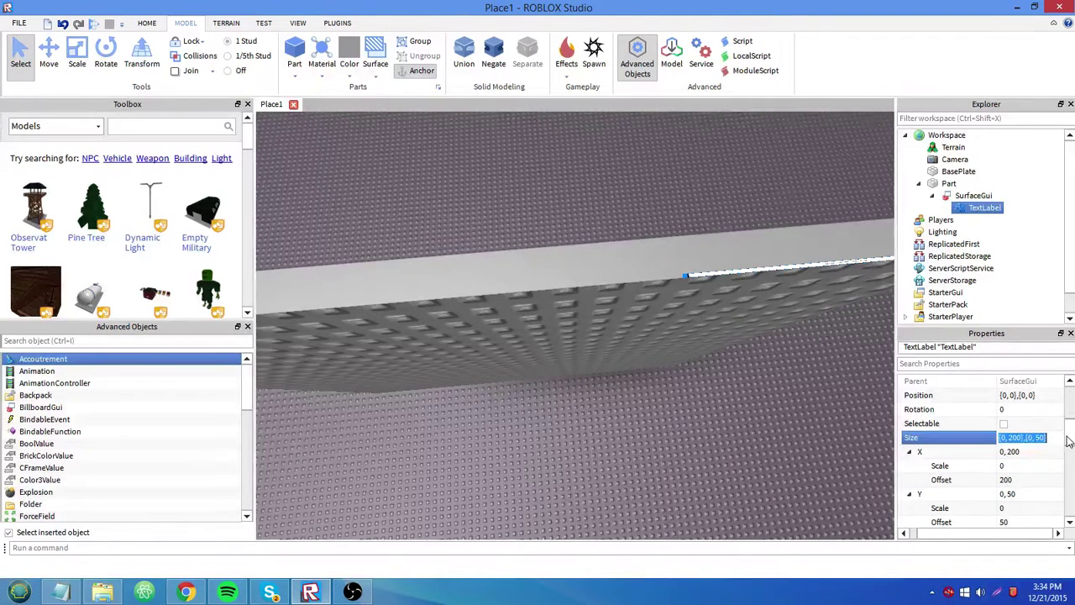
{"action": "left_click", "coordinate": [909, 452]}
{"action": "left_click", "coordinate": [909, 465]}
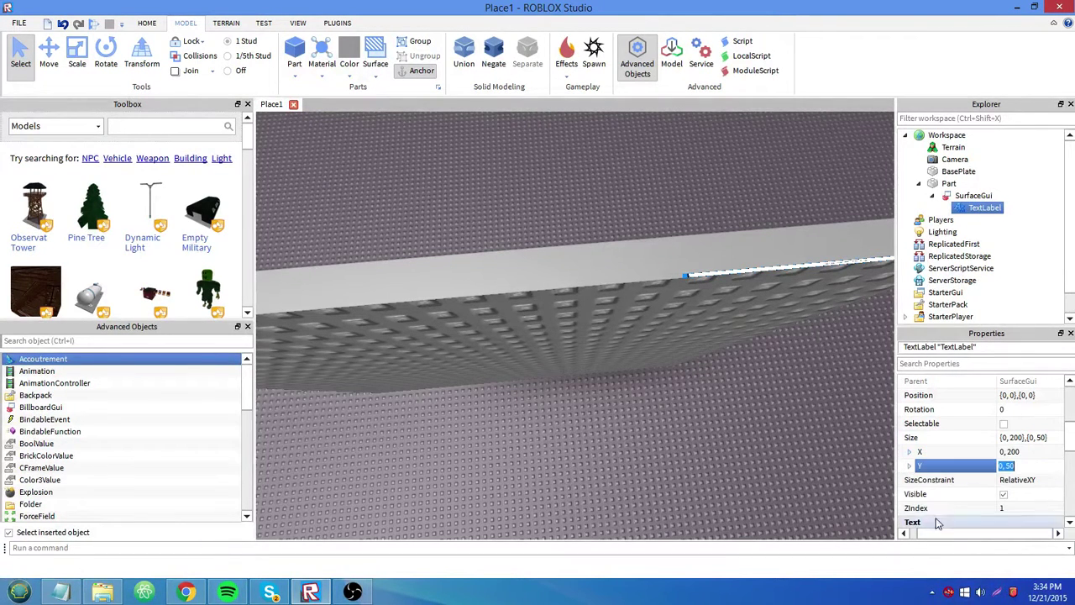
{"action": "left_click_drag", "start_coordinate": [940, 535], "coordinate": [921, 517]}
{"action": "left_click", "coordinate": [905, 438]}
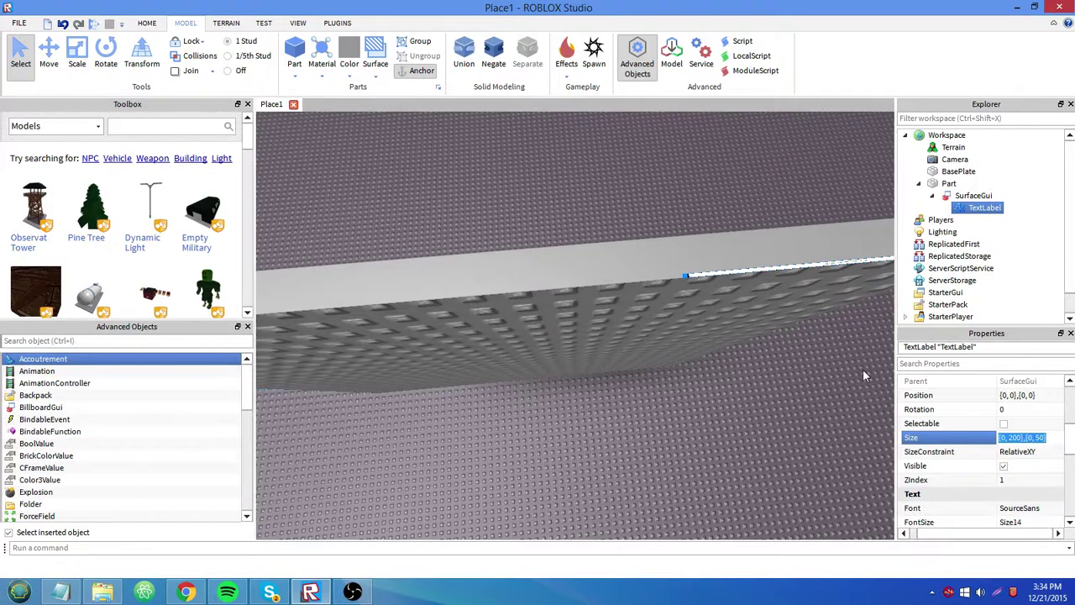
Set the TextLabel's Size to {1, 0},{1, 0} so it fills the whole face.
{"action": "left_click", "coordinate": [1022, 436]}
{"action": "left_click", "coordinate": [1015, 436]}
{"action": "key", "text": "BackSpace"}
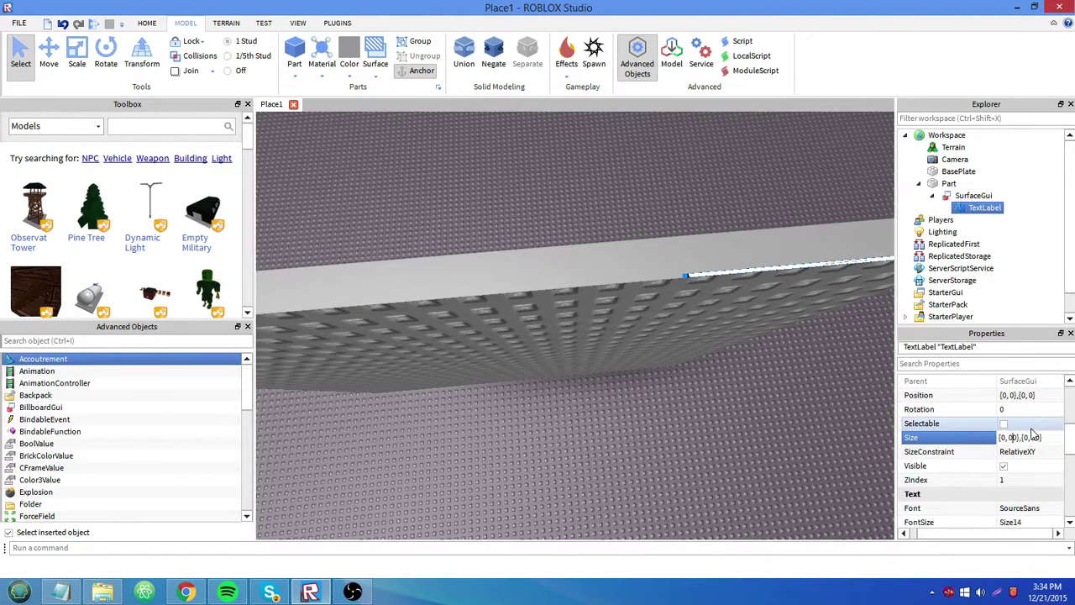
{"action": "key", "text": "Right"}
{"action": "key", "text": "Right"}
{"action": "key", "text": "Right"}
{"action": "key", "text": "Right"}
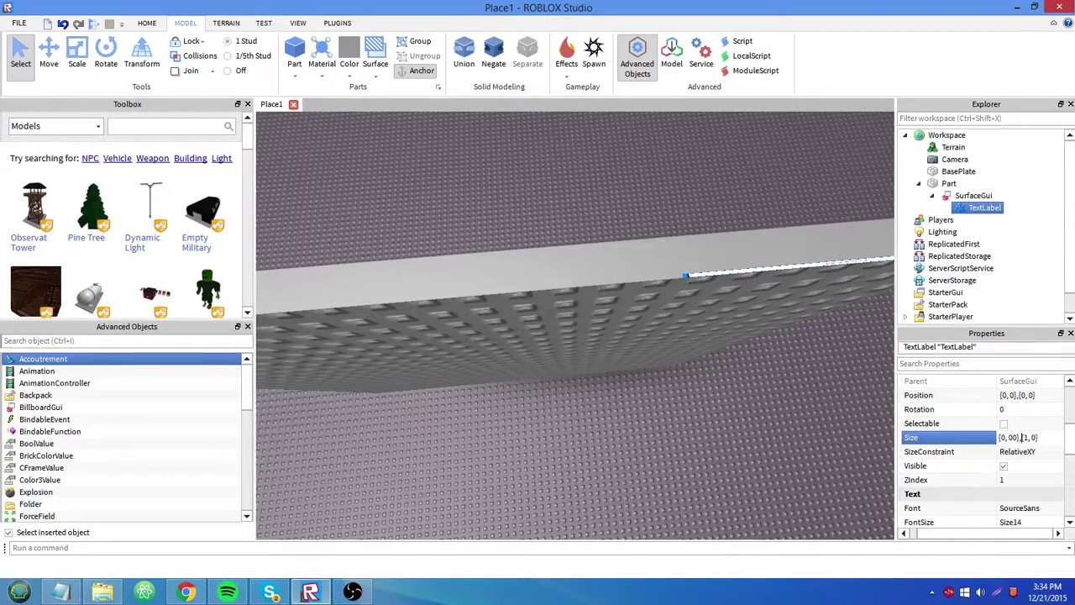
{"action": "key", "text": "Delete"}
{"action": "key", "text": "Left"}
{"action": "key", "text": "BackSpace"}
{"action": "type", "text": "1"}
{"action": "key", "text": "Return"}
{"action": "scroll", "coordinate": [763, 430], "scroll_direction": "down", "scroll_amount": 3}
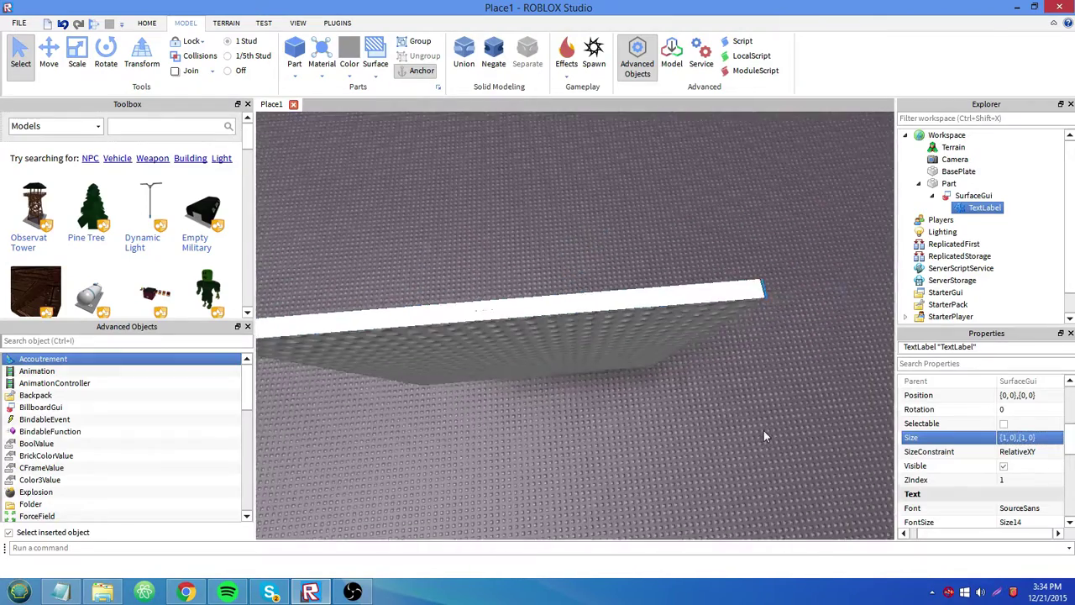
Inspect the TextLabel on the Part's narrow upper face from both ends.
{"action": "left_click", "coordinate": [764, 430]}
{"action": "key", "text": "a"}
{"action": "key", "text": "w"}
{"action": "right_click_drag", "start_coordinate": [763, 420], "coordinate": [760, 406]}
{"action": "left_click", "coordinate": [679, 294]}
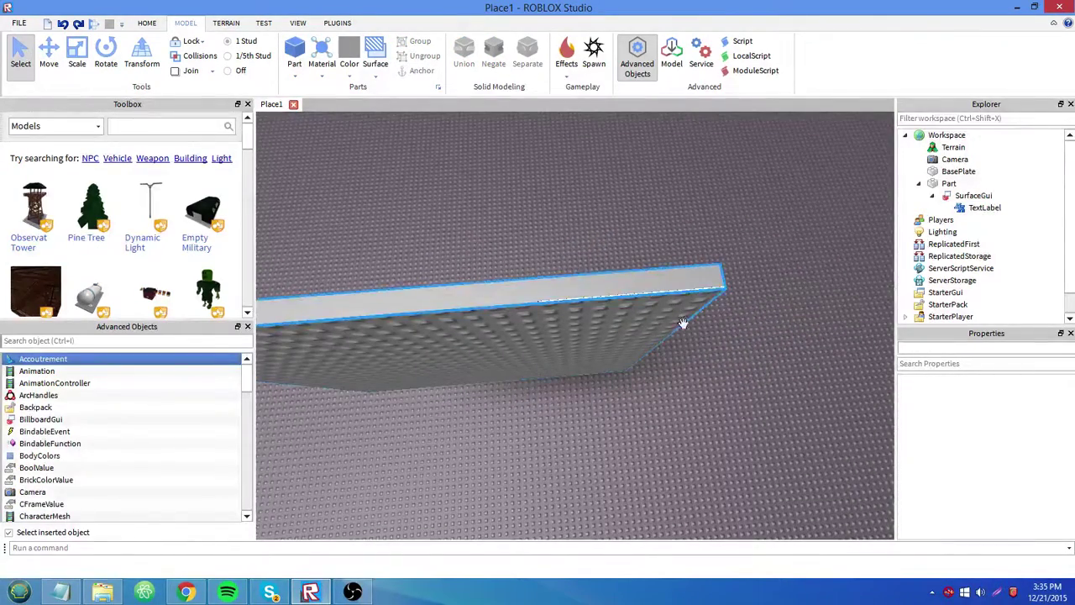
{"action": "left_click", "coordinate": [710, 455]}
{"action": "key", "text": "ctrl+y"}
{"action": "key", "text": "a"}
{"action": "scroll", "coordinate": [783, 484], "scroll_direction": "down", "scroll_amount": 4}
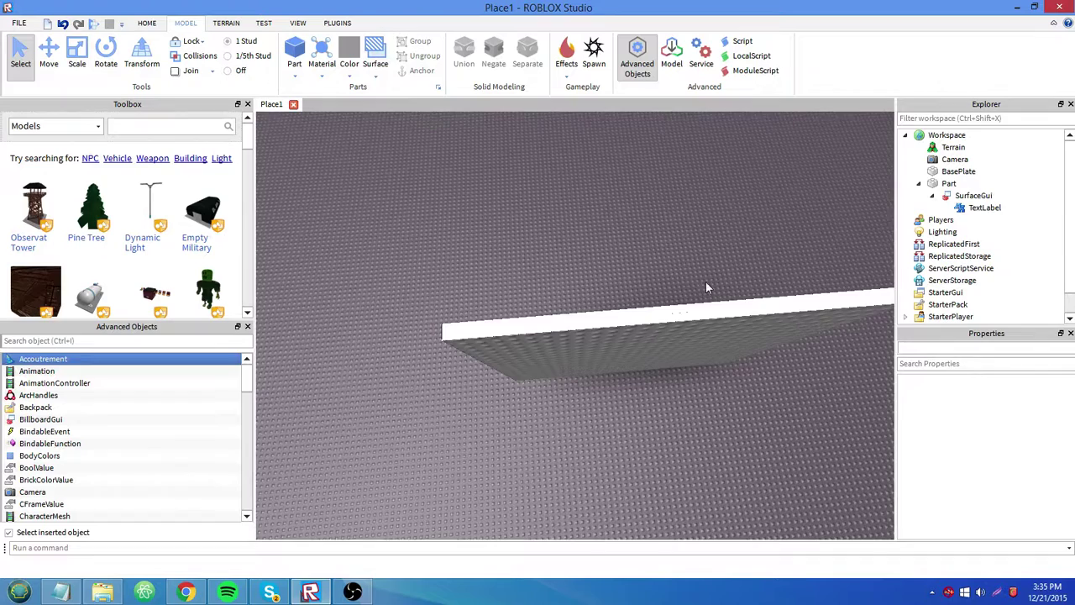
Set the SurfaceGui's Face to Top so it covers the Part's large upright side.
{"action": "left_click", "coordinate": [967, 196]}
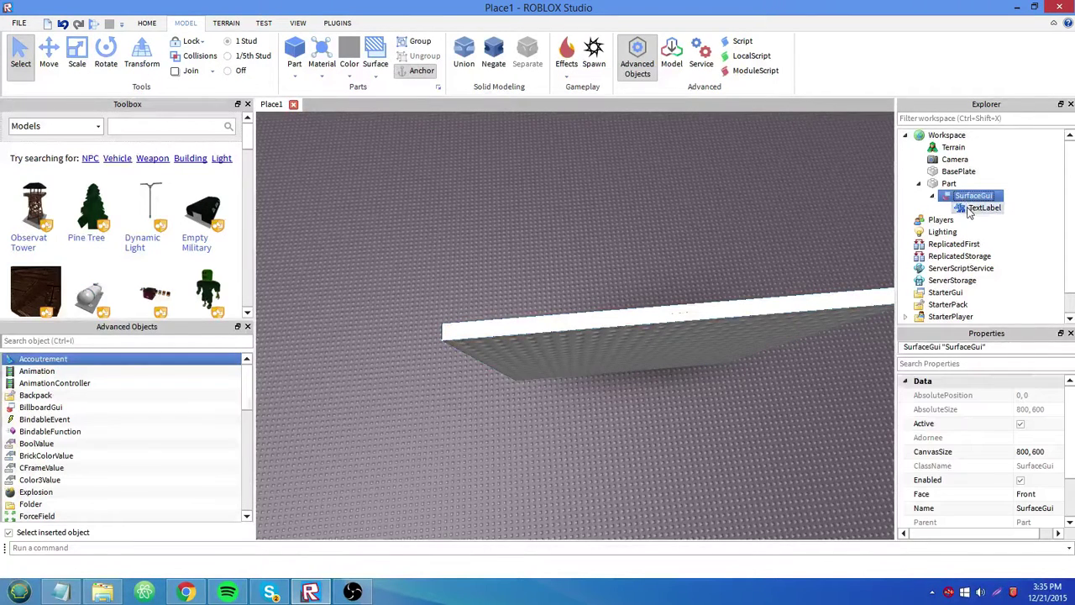
{"action": "scroll", "coordinate": [991, 453], "scroll_direction": "down", "scroll_amount": 2}
{"action": "left_click", "coordinate": [1024, 437]}
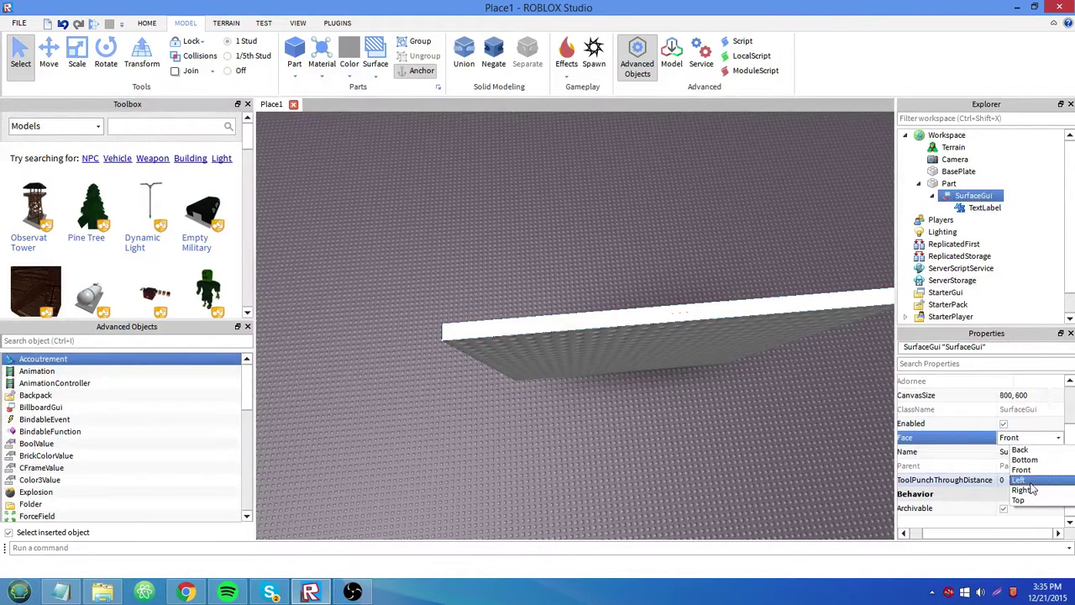
{"action": "left_click", "coordinate": [1026, 500]}
{"action": "right_click_drag", "start_coordinate": [799, 454], "coordinate": [799, 454]}
{"action": "scroll", "coordinate": [799, 454], "scroll_direction": "up", "scroll_amount": 2}
{"action": "key", "text": "e"}
{"action": "right_click_drag", "start_coordinate": [739, 383], "coordinate": [739, 383]}
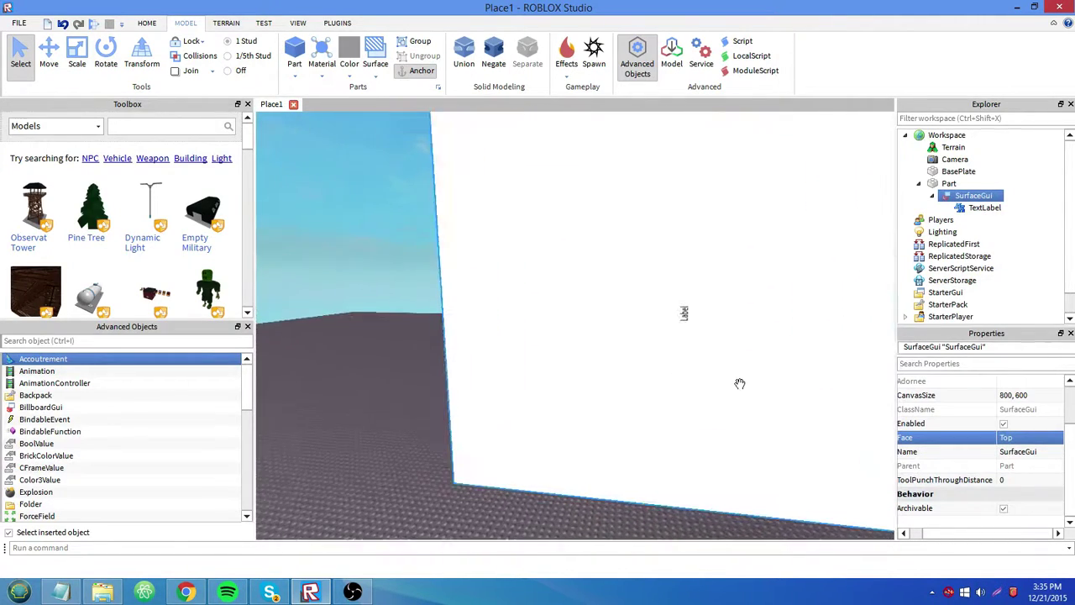
Rotate the Part a quarter turn in its upright plane so the label text reads horizontally.
{"action": "left_click", "coordinate": [721, 324]}
{"action": "key", "text": "f"}
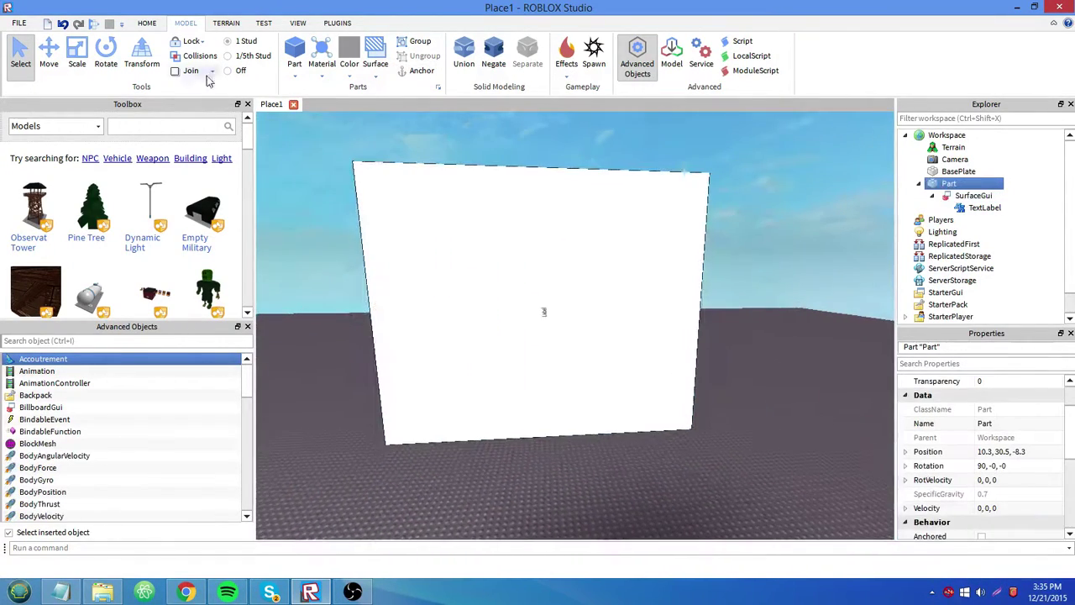
{"action": "left_click", "coordinate": [106, 55]}
{"action": "left_click_drag", "start_coordinate": [293, 312], "coordinate": [698, 171]}
{"action": "left_click", "coordinate": [790, 273]}
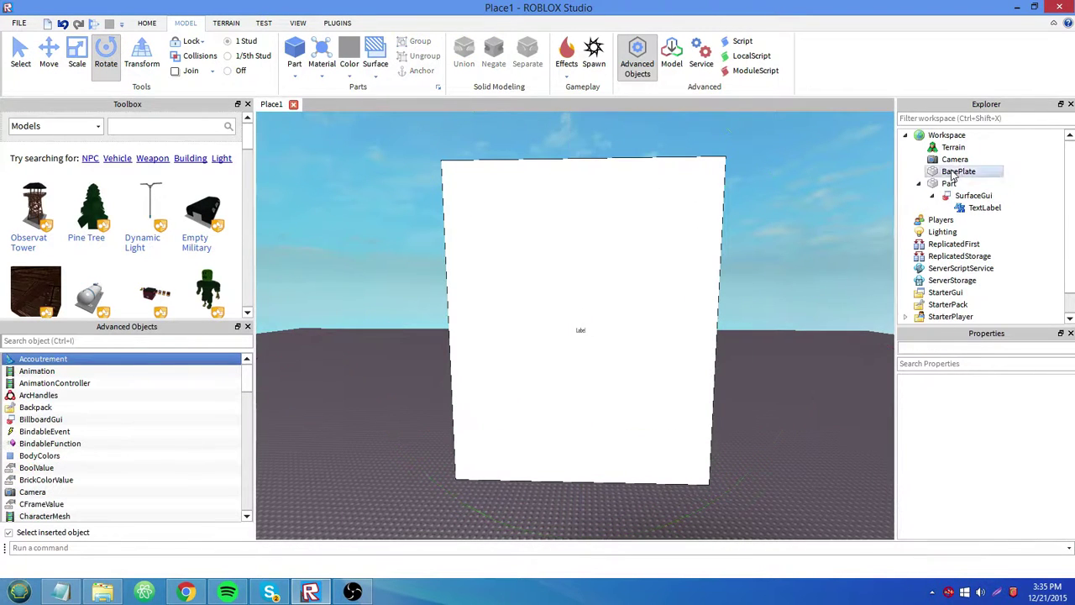
Examine the TextLabel's text, colour, border, position and size properties.
{"action": "left_click", "coordinate": [972, 194]}
{"action": "left_click", "coordinate": [972, 209]}
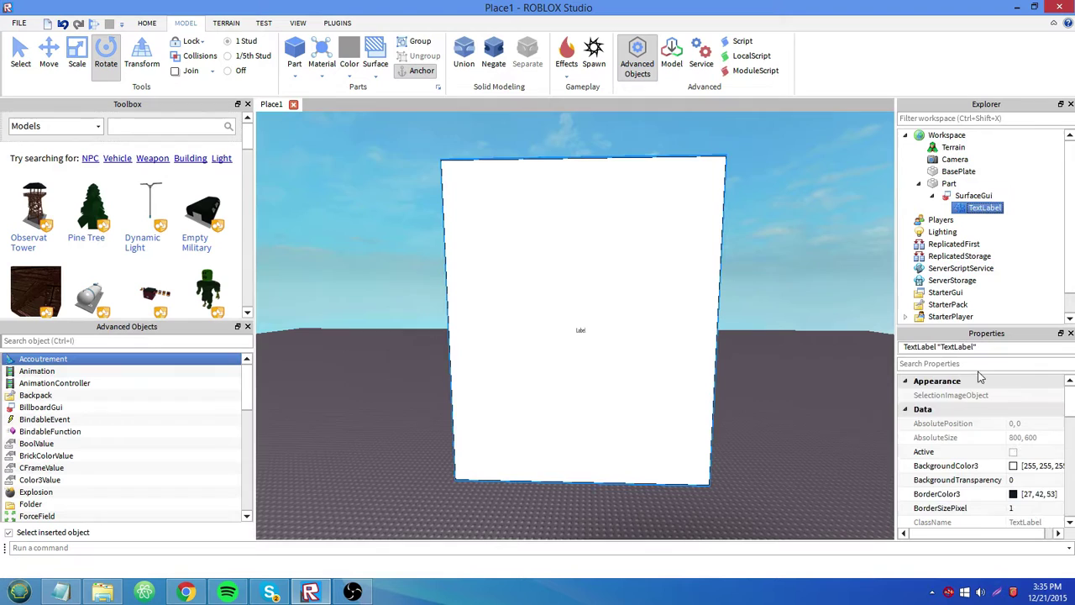
{"action": "scroll", "coordinate": [990, 445], "scroll_direction": "down", "scroll_amount": 5}
{"action": "scroll", "coordinate": [993, 443], "scroll_direction": "down", "scroll_amount": 4}
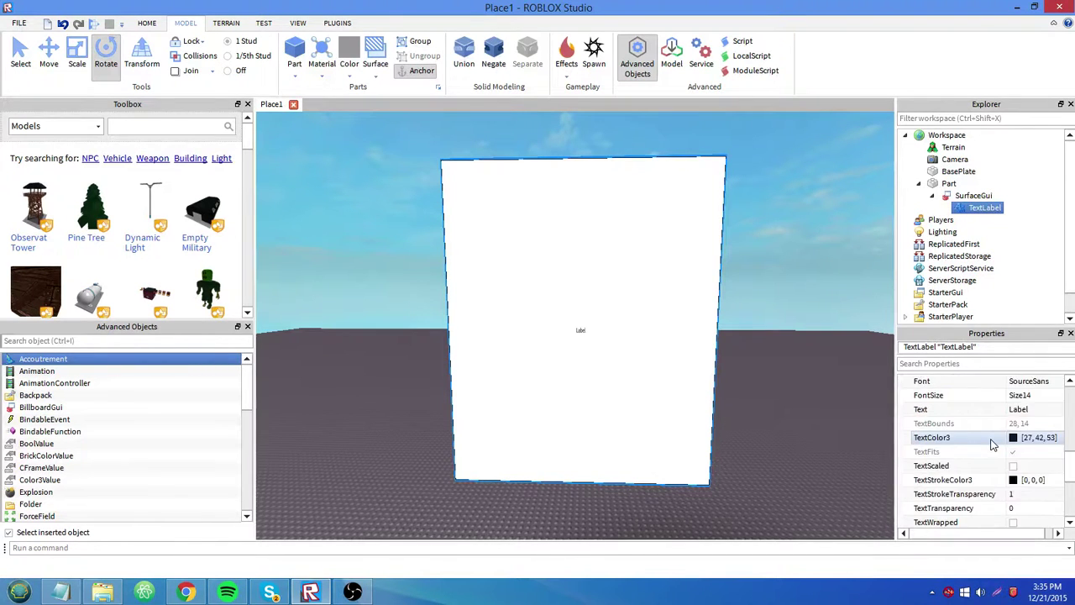
{"action": "scroll", "coordinate": [993, 442], "scroll_direction": "up", "scroll_amount": 6}
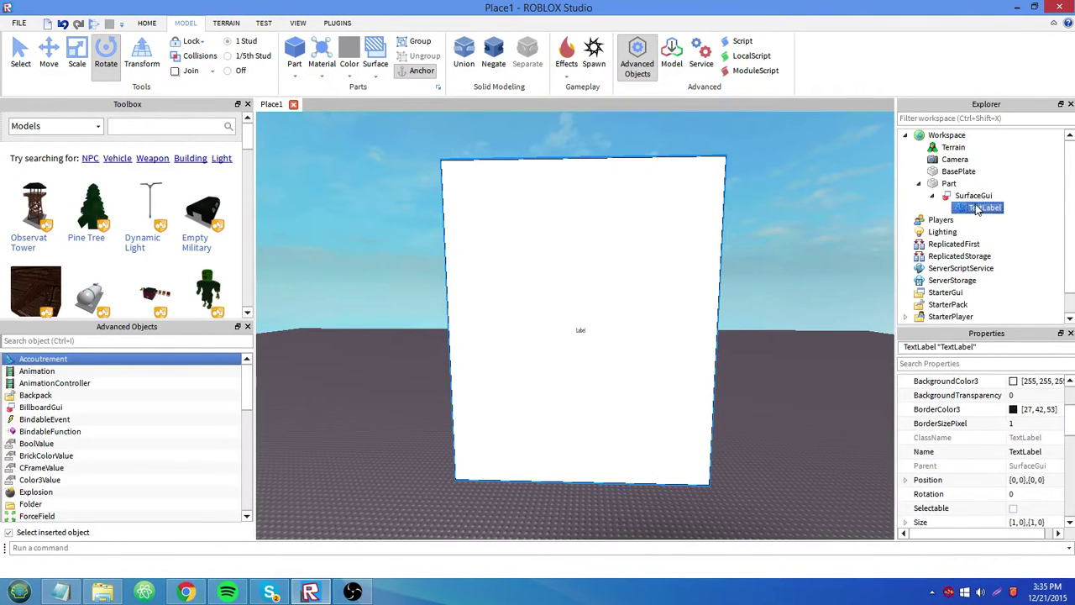
{"action": "scroll", "coordinate": [1033, 268], "scroll_direction": "down", "scroll_amount": 1}
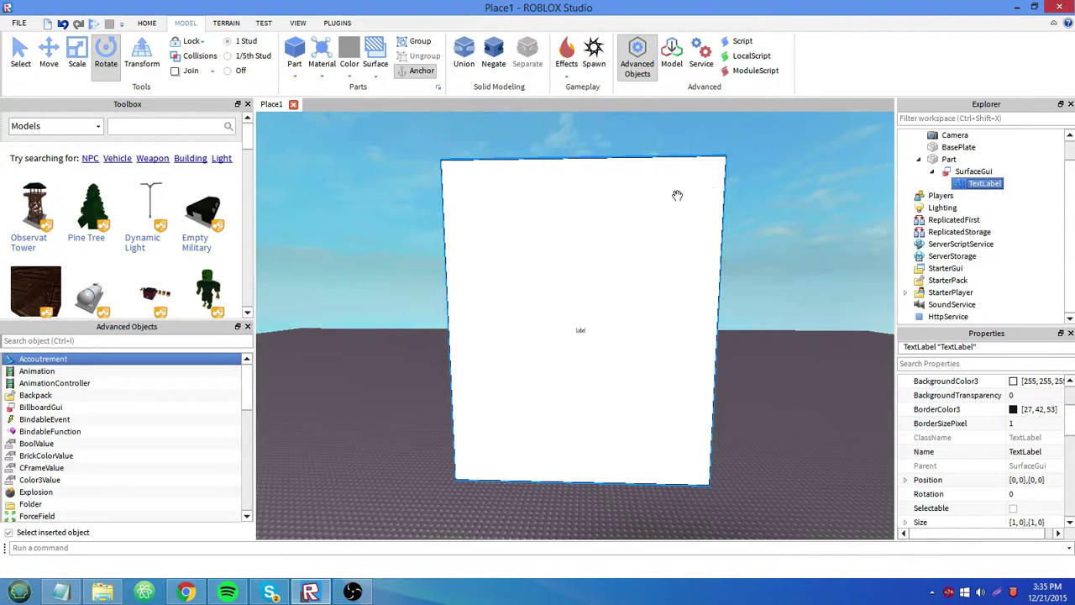
{"action": "scroll", "coordinate": [1010, 477], "scroll_direction": "up", "scroll_amount": 3}
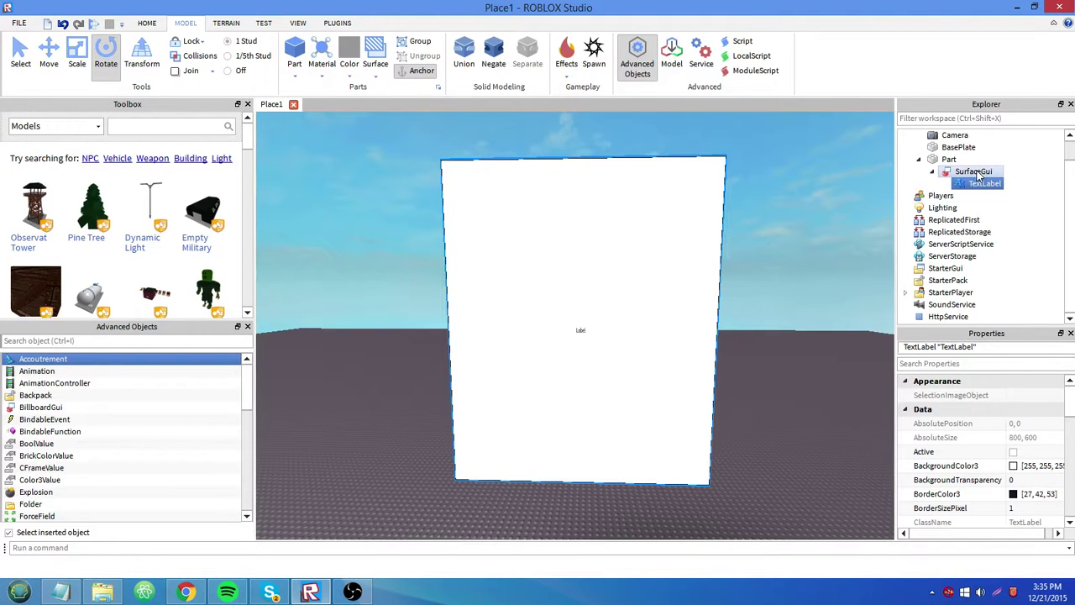
{"action": "left_click", "coordinate": [147, 22]}
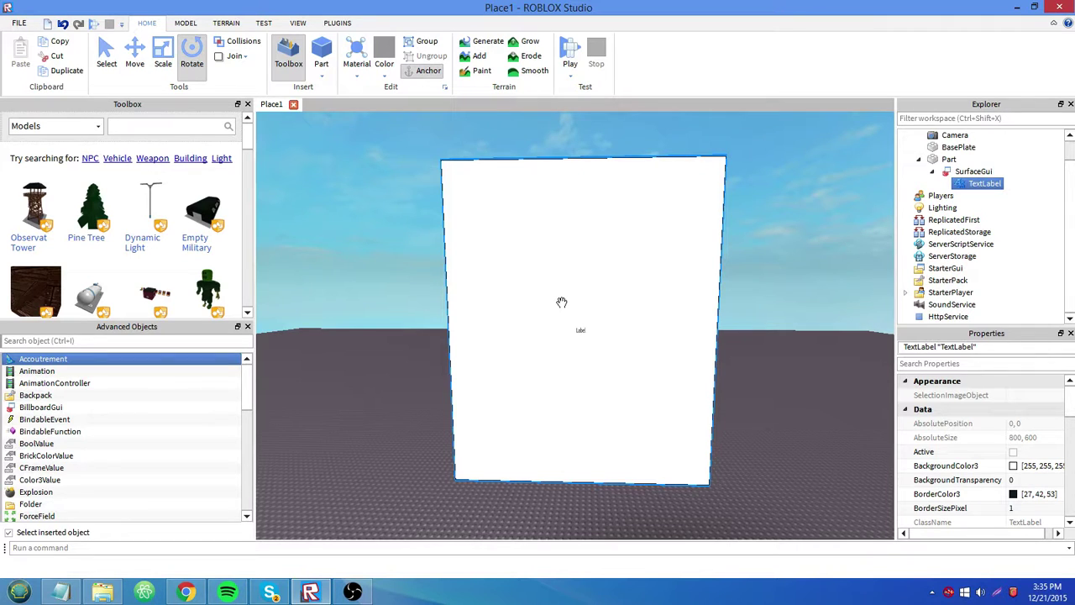
Delete the TextLabel and insert a TextButton into the SurfaceGui in its place.
{"action": "key", "text": "Delete"}
{"action": "left_click", "coordinate": [972, 183]}
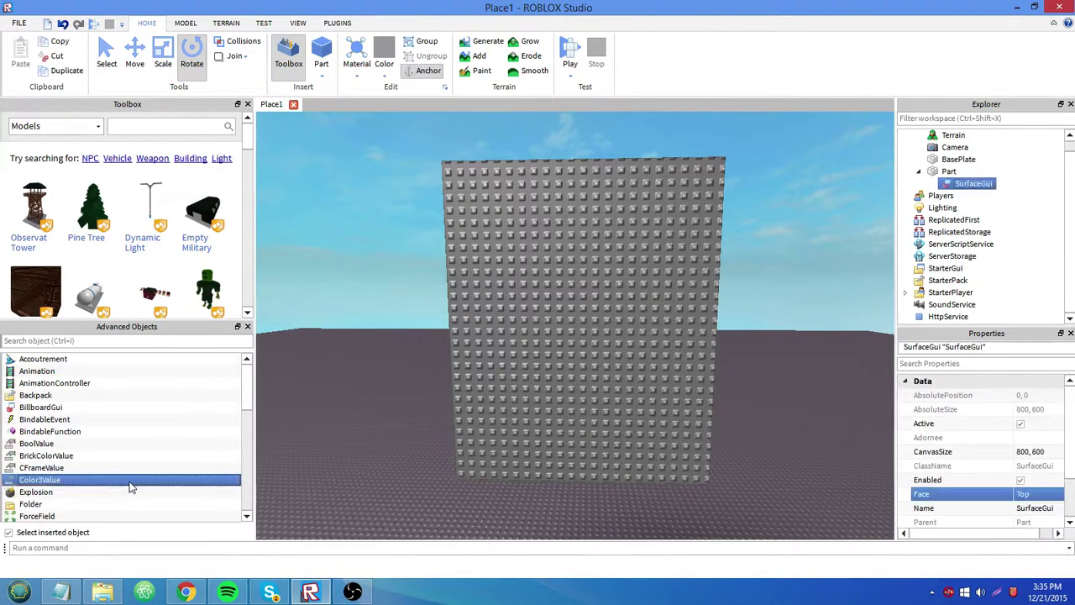
{"action": "scroll", "coordinate": [132, 483], "scroll_direction": "down", "scroll_amount": 15}
{"action": "double_click", "coordinate": [132, 484]}
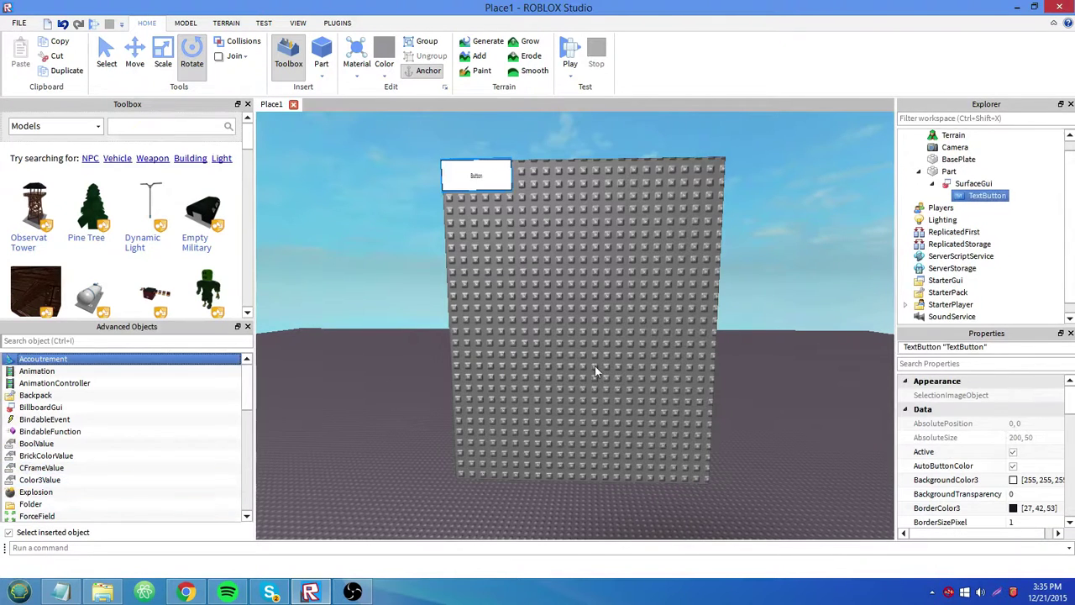
Set the TextButton's Size to {1, 0},{1, 0} so it fills the Part's whole face.
{"action": "scroll", "coordinate": [1021, 448], "scroll_direction": "down", "scroll_amount": 3}
{"action": "left_click", "coordinate": [1015, 508]}
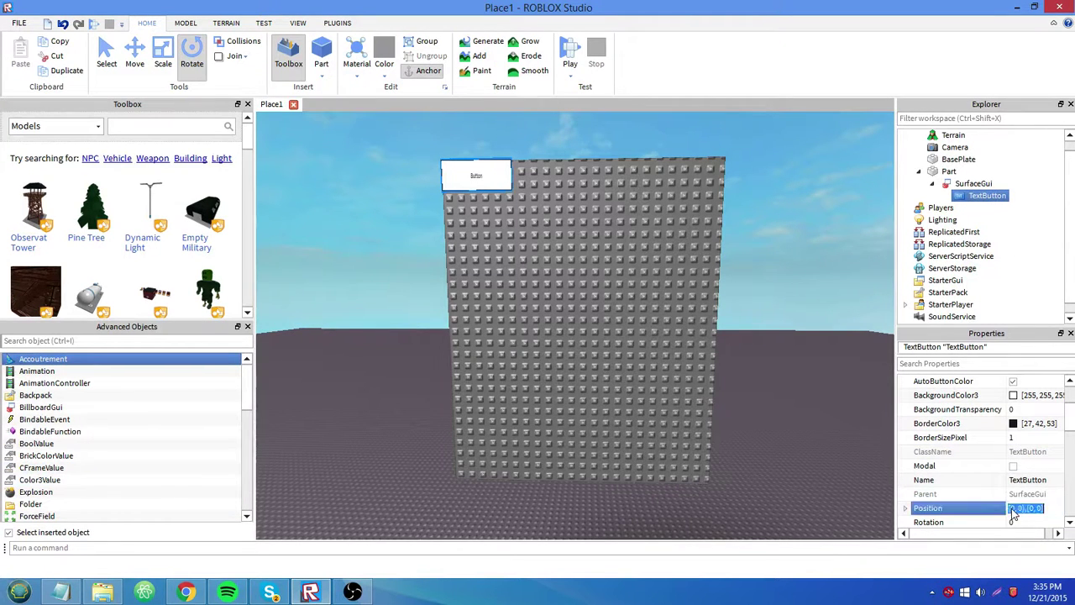
{"action": "scroll", "coordinate": [1015, 508], "scroll_direction": "down", "scroll_amount": 2}
{"action": "left_click", "coordinate": [1017, 480]}
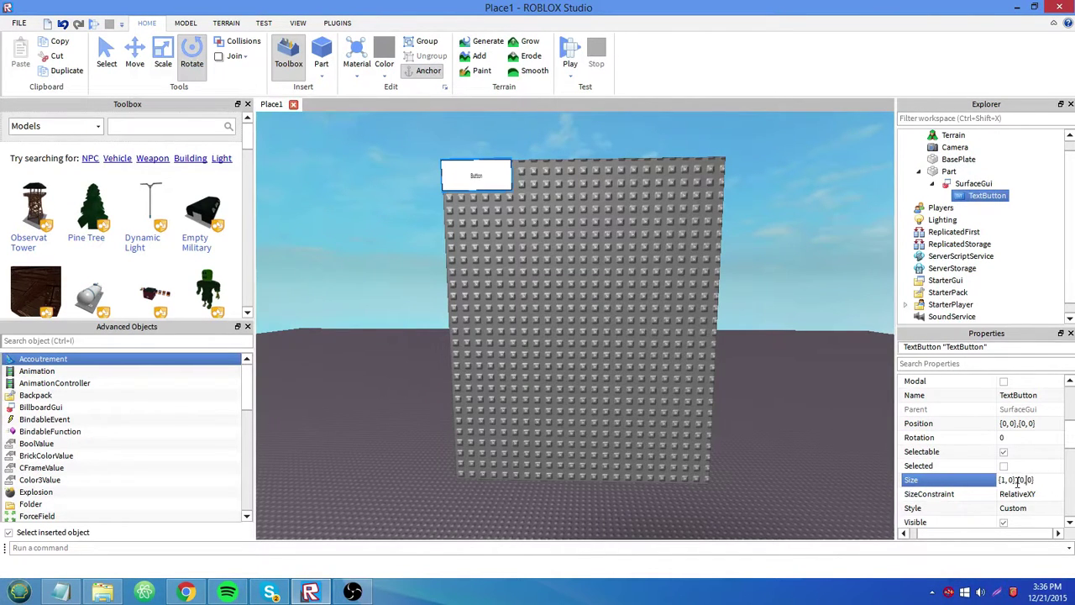
{"action": "key", "text": "BackSpace"}
{"action": "type", "text": "1"}
{"action": "key", "text": "Return"}
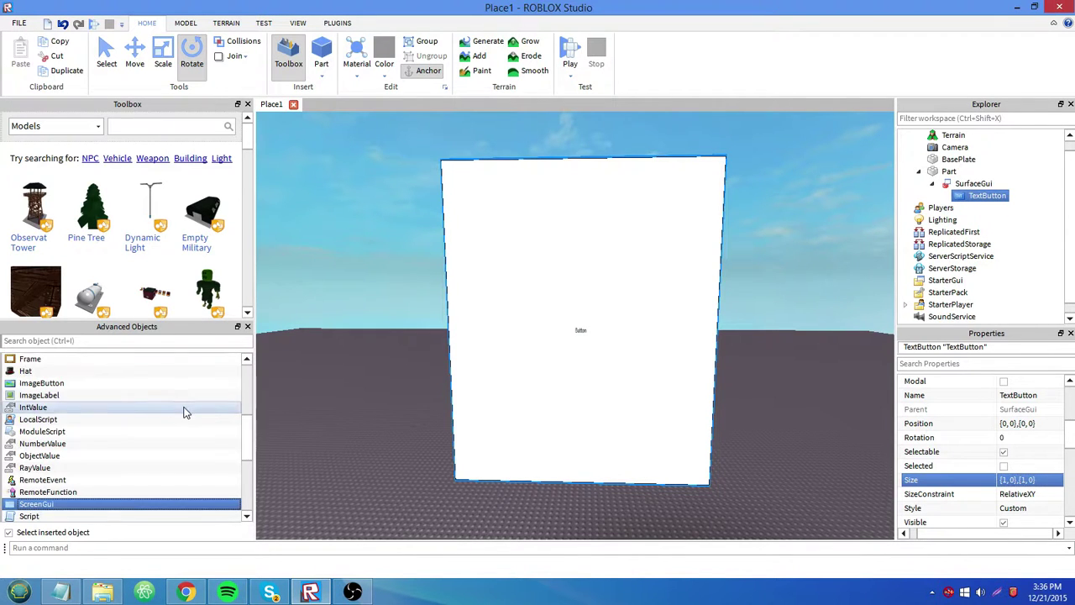
Insert a Script into the TextButton.
{"action": "key", "text": "Down"}
{"action": "key", "text": "Down"}
{"action": "key", "text": "Up"}
{"action": "key", "text": "Return"}
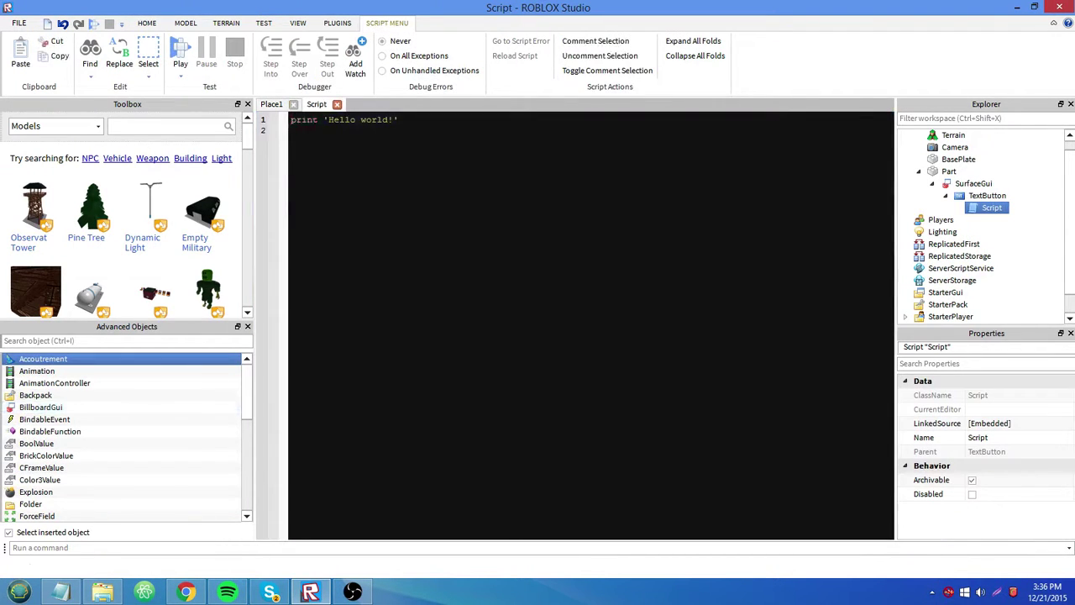
Replace the script's code with a function connected to script.Parent.MouseButton1Click that prints 'hello world'.
{"action": "type", "text": "script.Parent.Mo"}
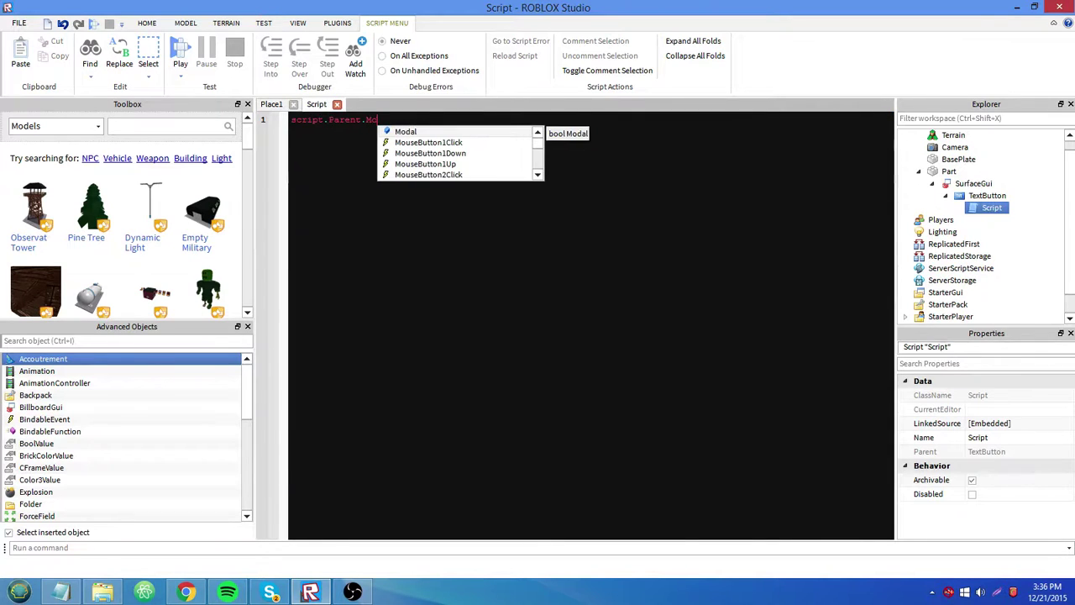
{"action": "type", "text": "useButton1Click"}
{"action": "key", "text": "Return"}
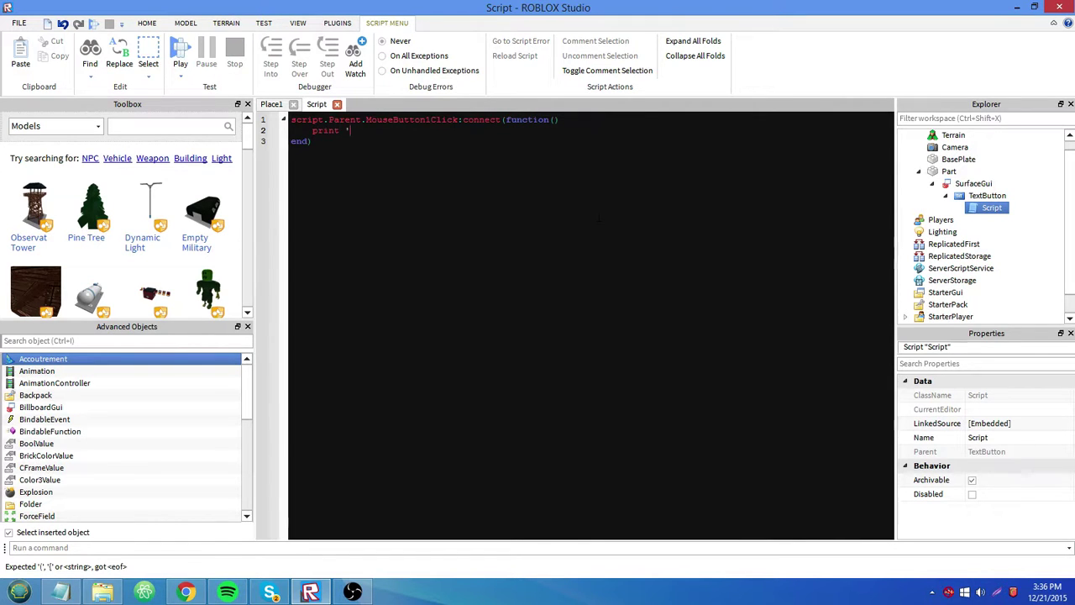
{"action": "type", "text": "hello world"}
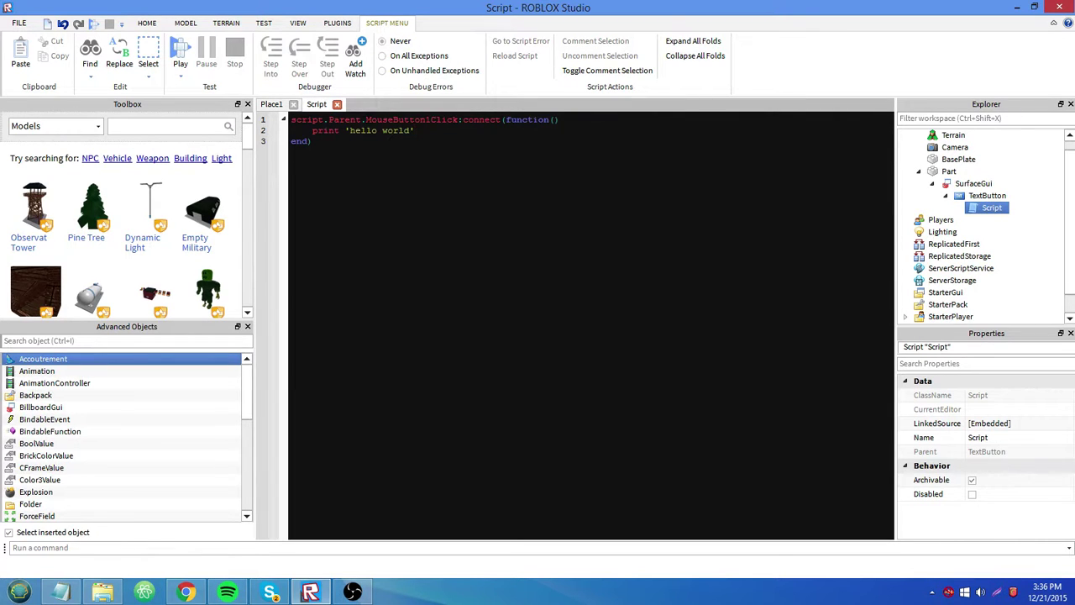
Review the MouseButton1Click event in the script against the TextButton shown in the place.
{"action": "left_click_drag", "start_coordinate": [366, 119], "coordinate": [453, 119]}
{"action": "left_click", "coordinate": [458, 119]}
{"action": "left_click", "coordinate": [273, 104]}
{"action": "left_click", "coordinate": [986, 194]}
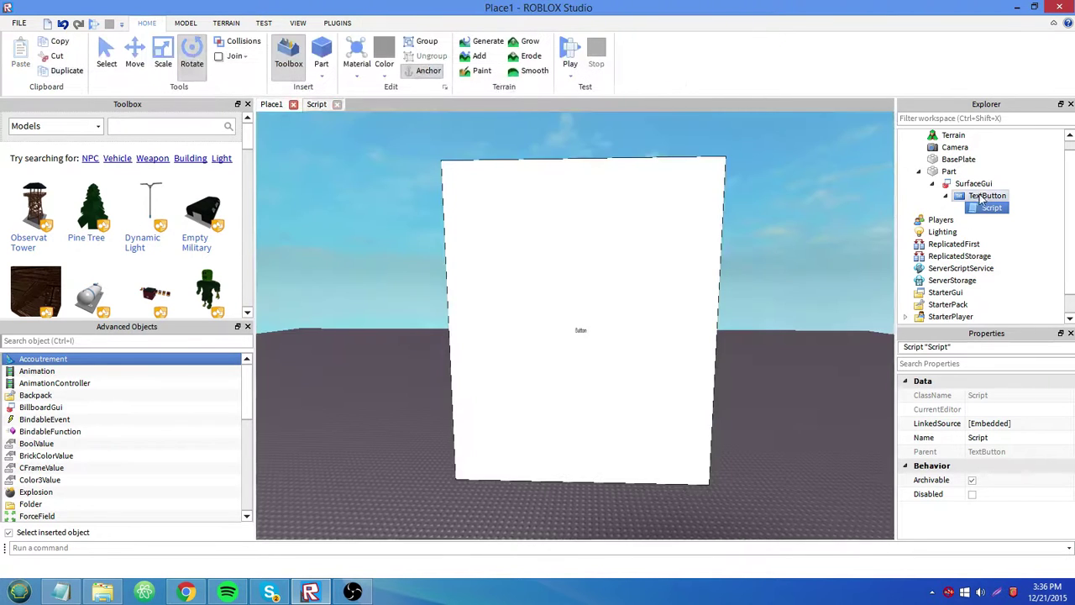
{"action": "left_click", "coordinate": [812, 365]}
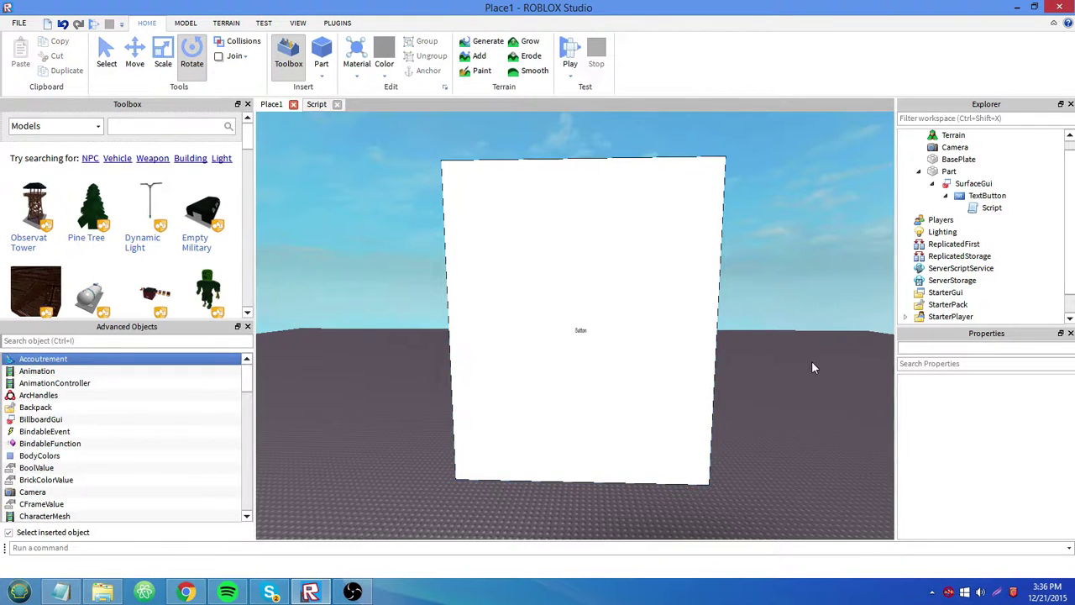
{"action": "left_click", "coordinate": [316, 104]}
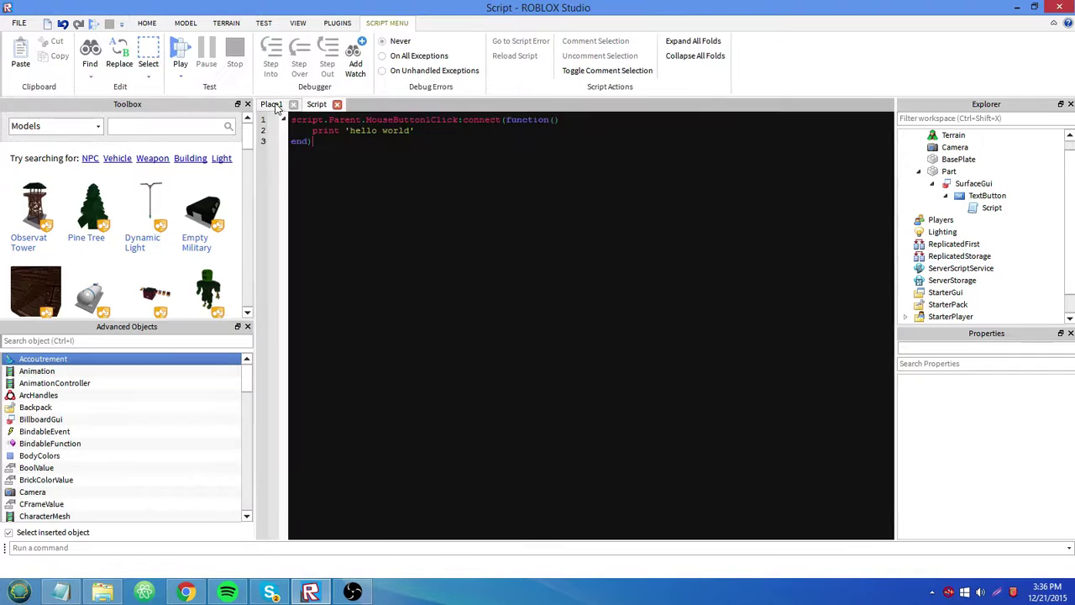
Start a solo play test of the place, open the Developer Console and move it clear of the surface button.
{"action": "left_click", "coordinate": [272, 104]}
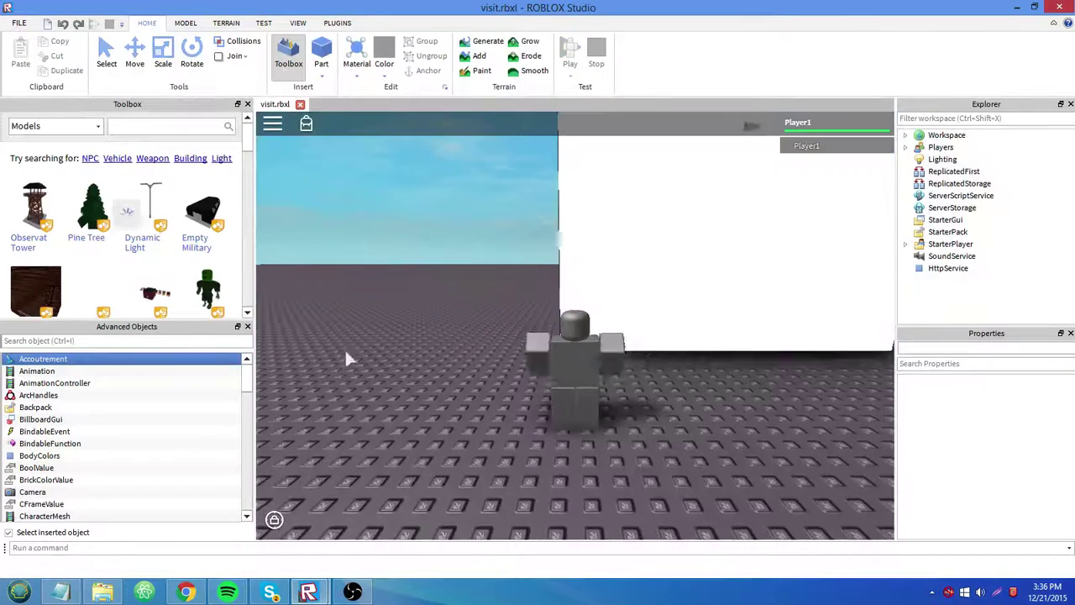
{"action": "key", "text": "F9"}
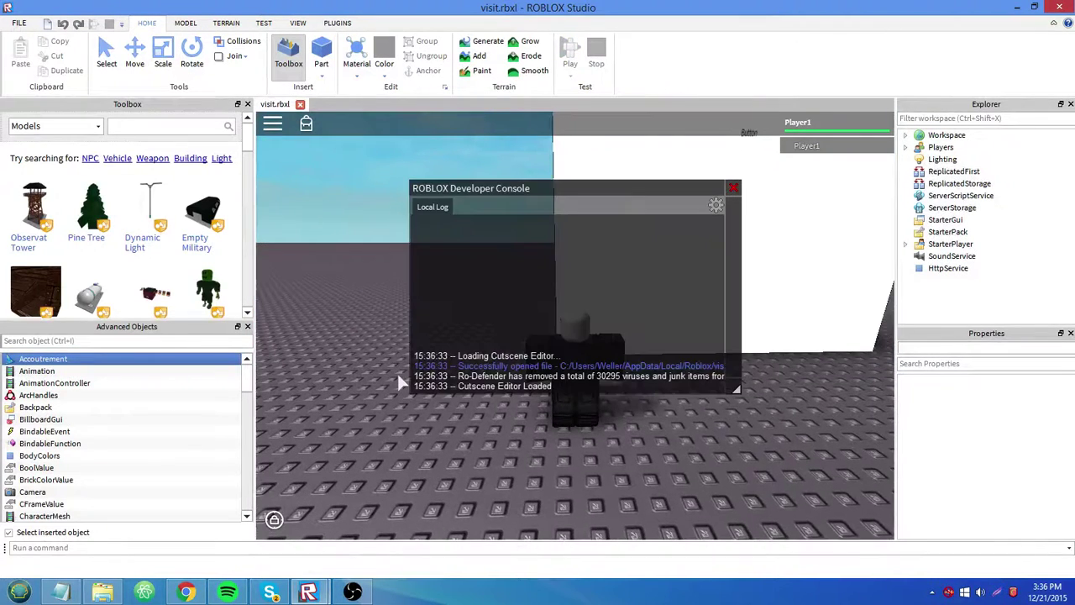
{"action": "left_click_drag", "start_coordinate": [438, 189], "coordinate": [748, 273]}
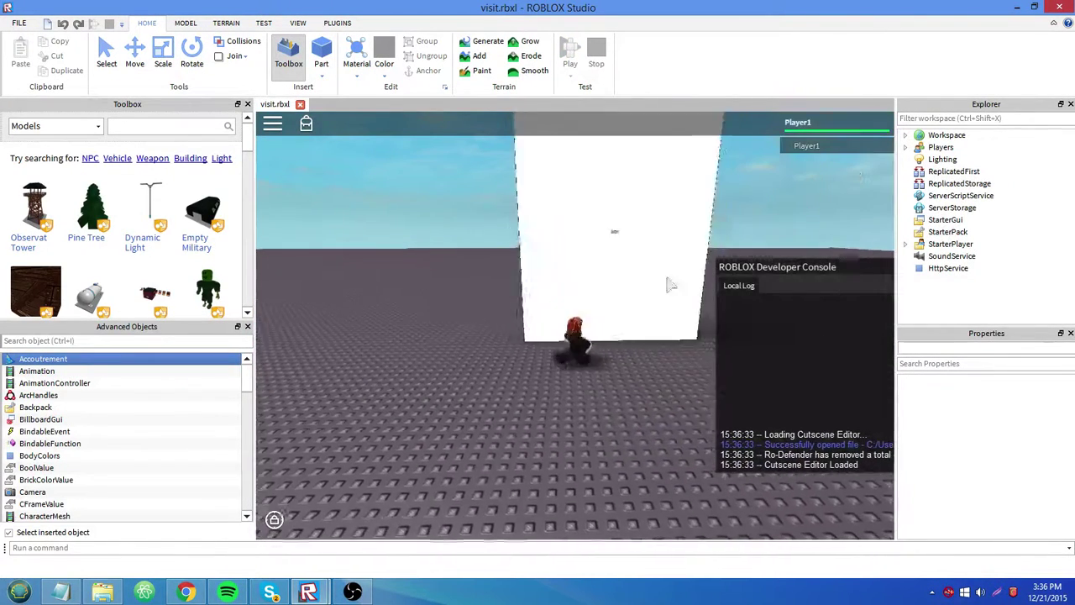
Trigger the surface button repeatedly to test its print output in the console, and end the play test.
{"action": "left_click", "coordinate": [592, 264]}
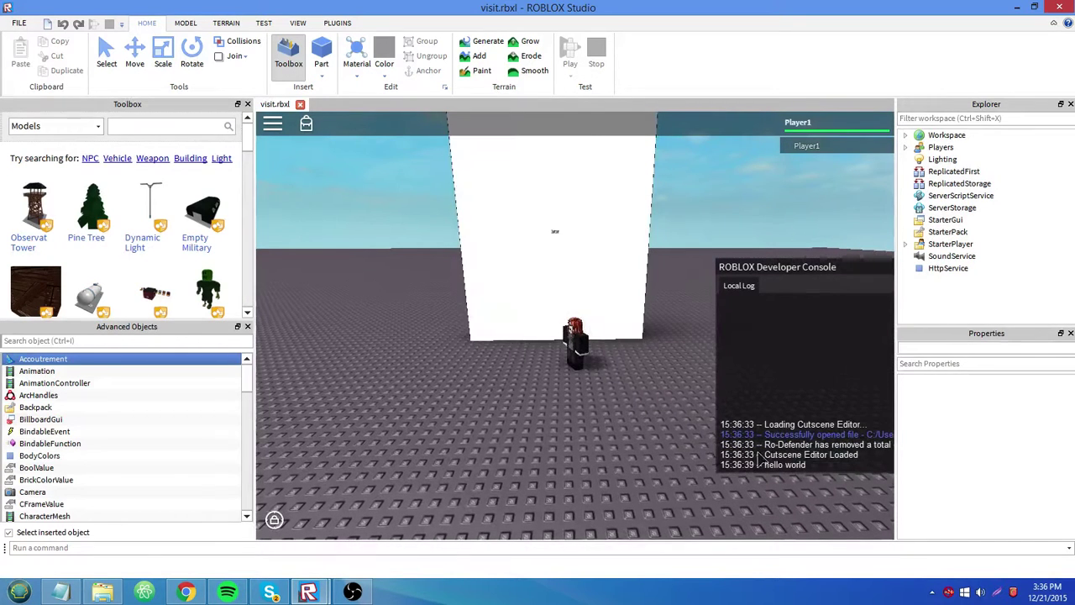
{"action": "triple_click", "coordinate": [575, 261]}
{"action": "left_click", "coordinate": [573, 257]}
{"action": "left_click", "coordinate": [574, 256]}
{"action": "left_click", "coordinate": [573, 257]}
{"action": "left_click", "coordinate": [574, 257]}
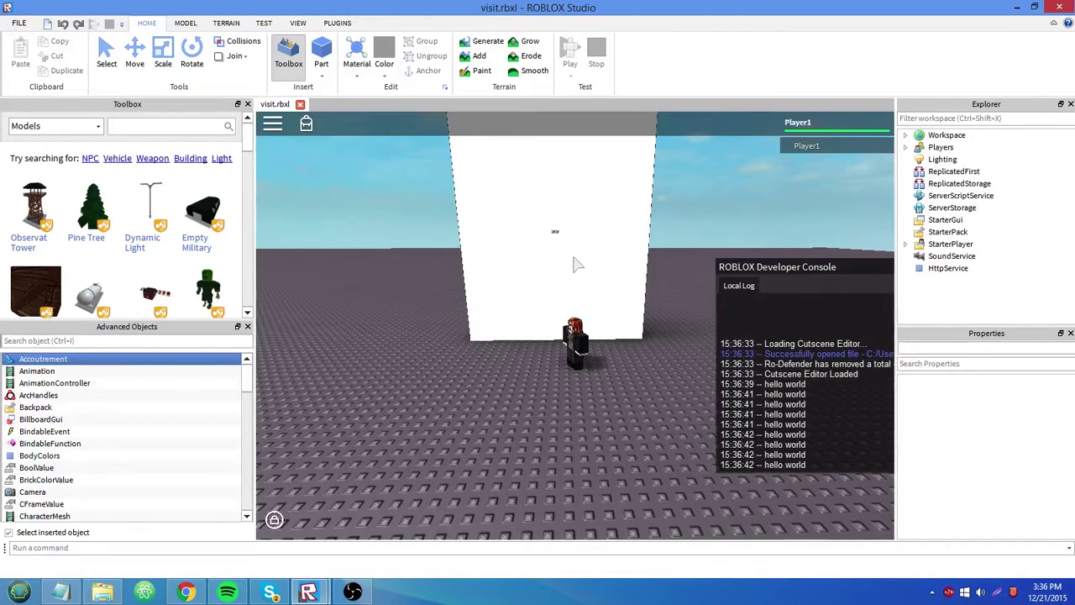
{"action": "left_click", "coordinate": [573, 257]}
{"action": "left_click", "coordinate": [573, 257]}
{"action": "key", "text": "shift+F5"}
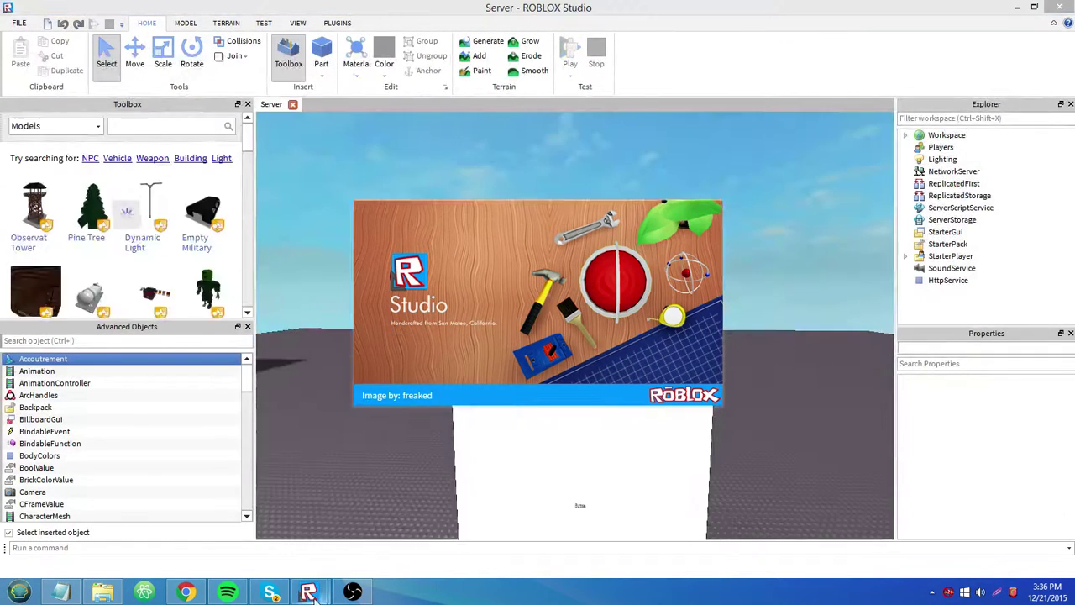
View the local test's Server window, and switch to the Player1 window.
{"action": "mouse_move", "coordinate": [311, 595]}
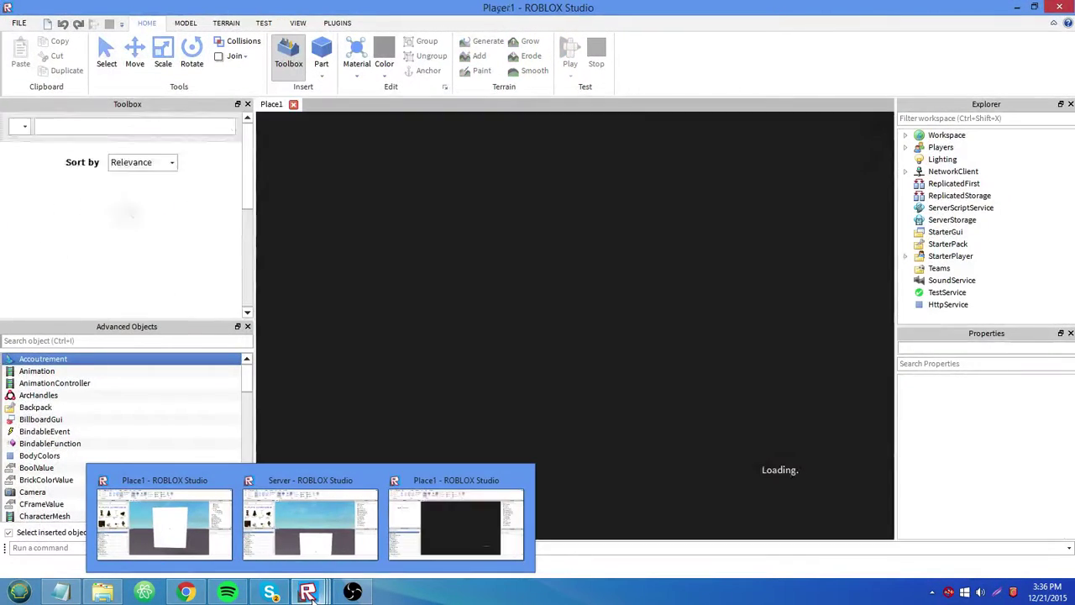
{"action": "left_click", "coordinate": [310, 529]}
{"action": "mouse_move", "coordinate": [307, 592]}
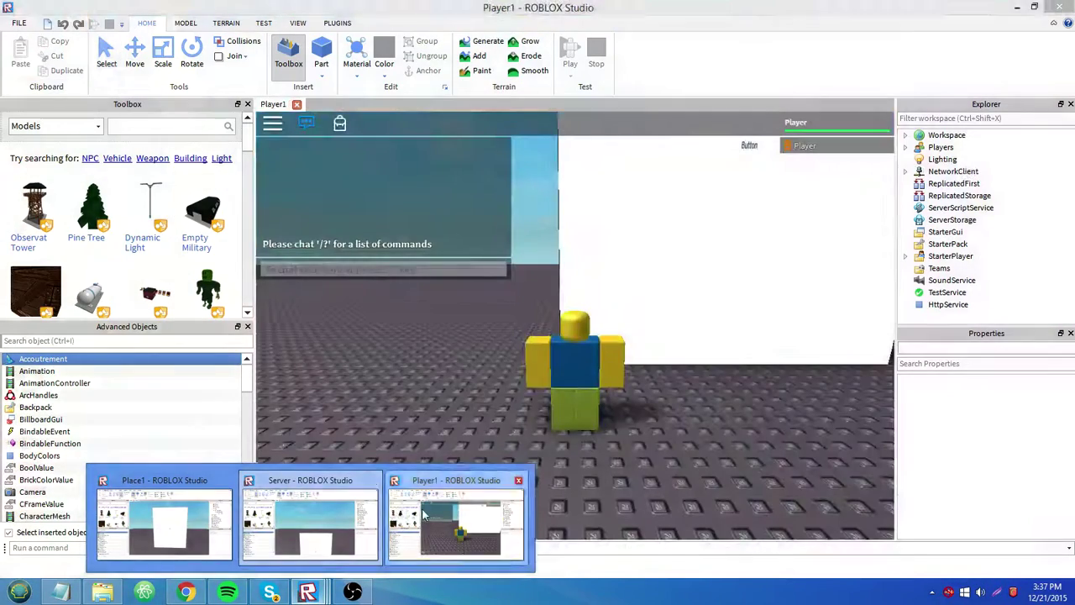
{"action": "left_click", "coordinate": [456, 525]}
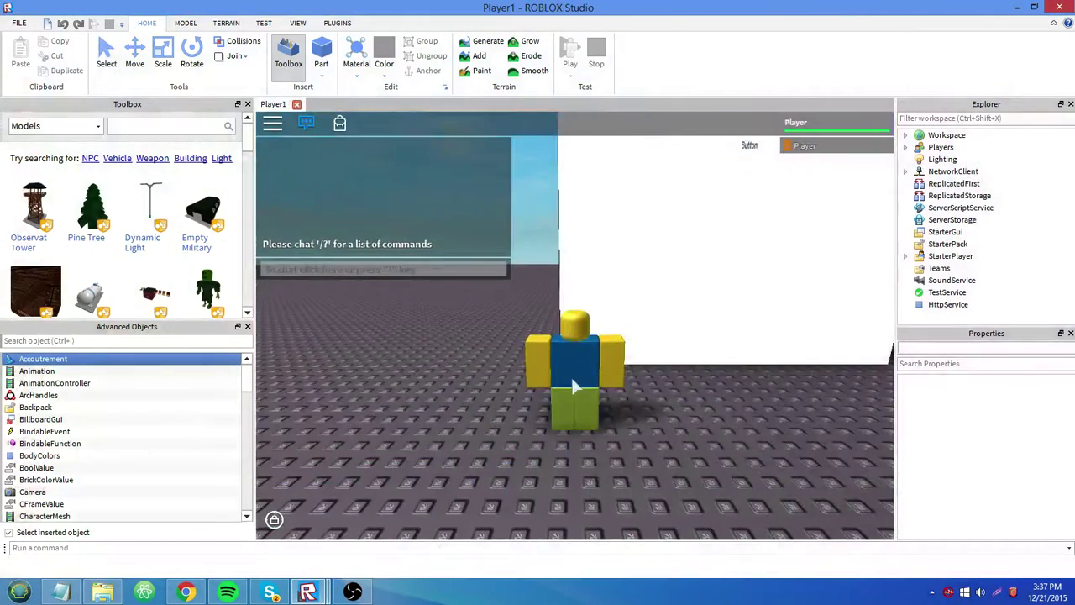
Test the surface button in the Player1 window with the Developer Console open beside it, and close the server test.
{"action": "key", "text": "F9"}
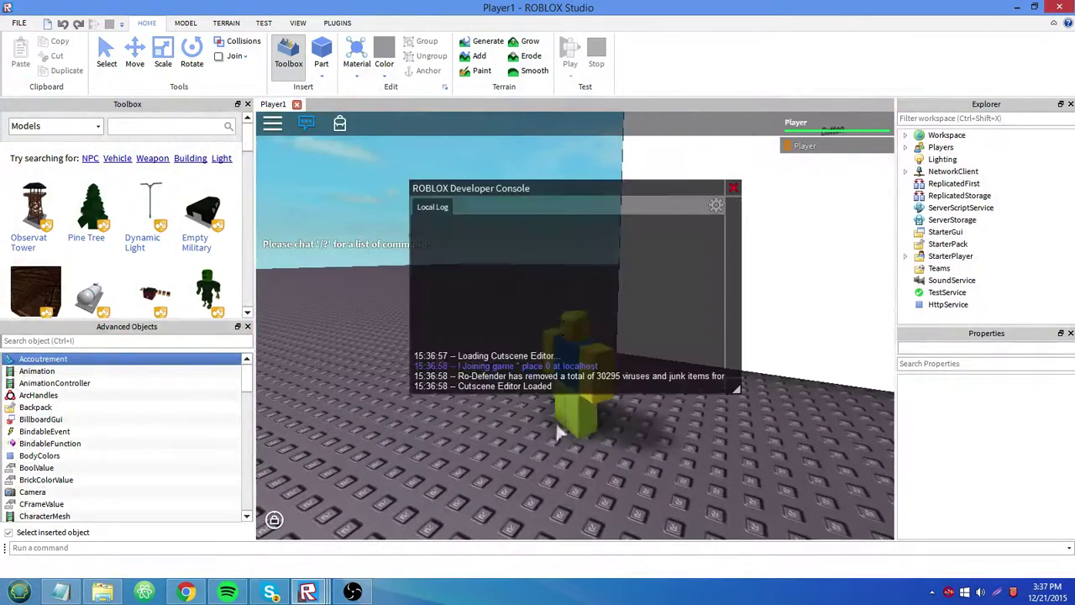
{"action": "left_click_drag", "start_coordinate": [454, 191], "coordinate": [747, 237]}
{"action": "key", "text": "a"}
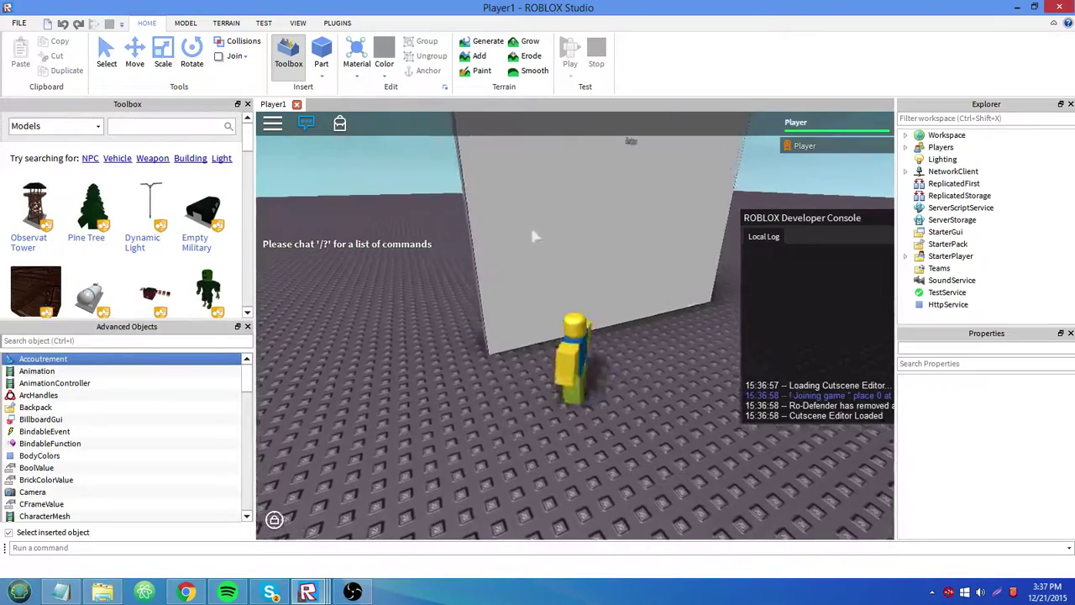
{"action": "key", "text": "d"}
{"action": "key", "text": "a"}
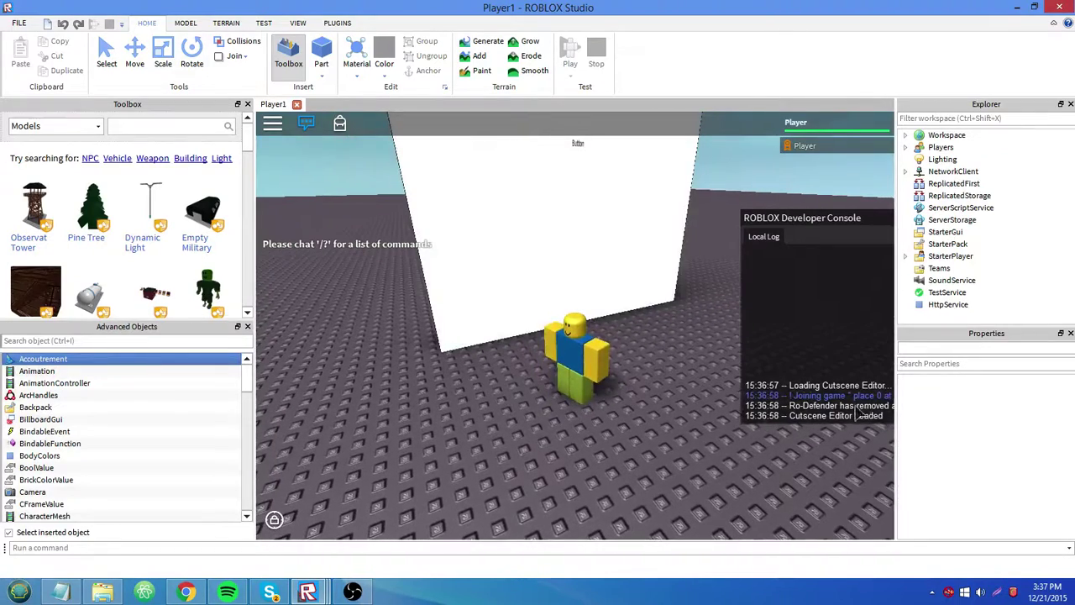
{"action": "left_click", "coordinate": [330, 588]}
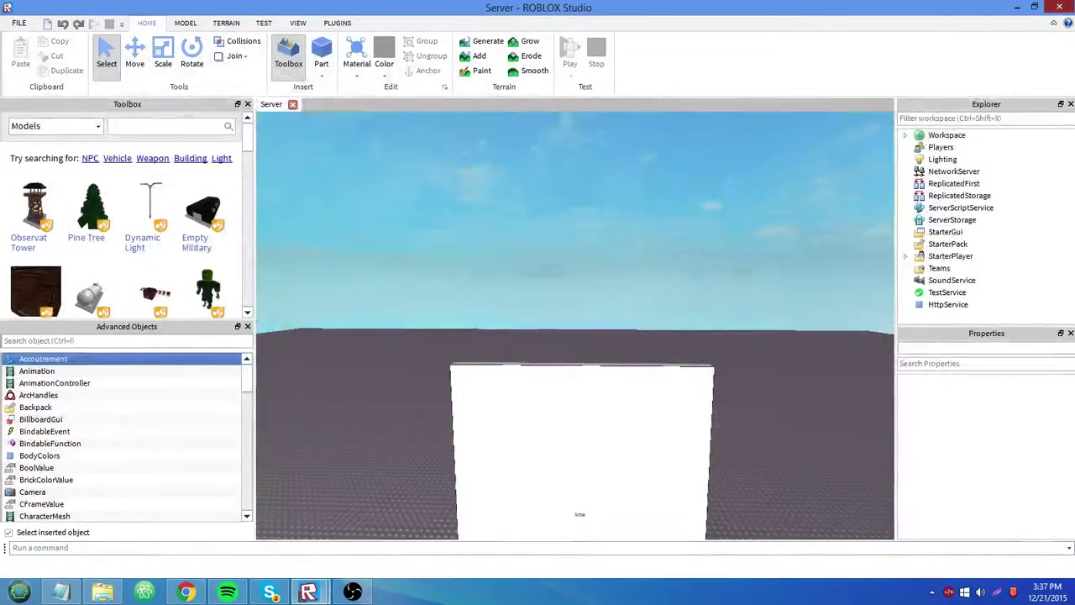
{"action": "left_click", "coordinate": [1059, 7]}
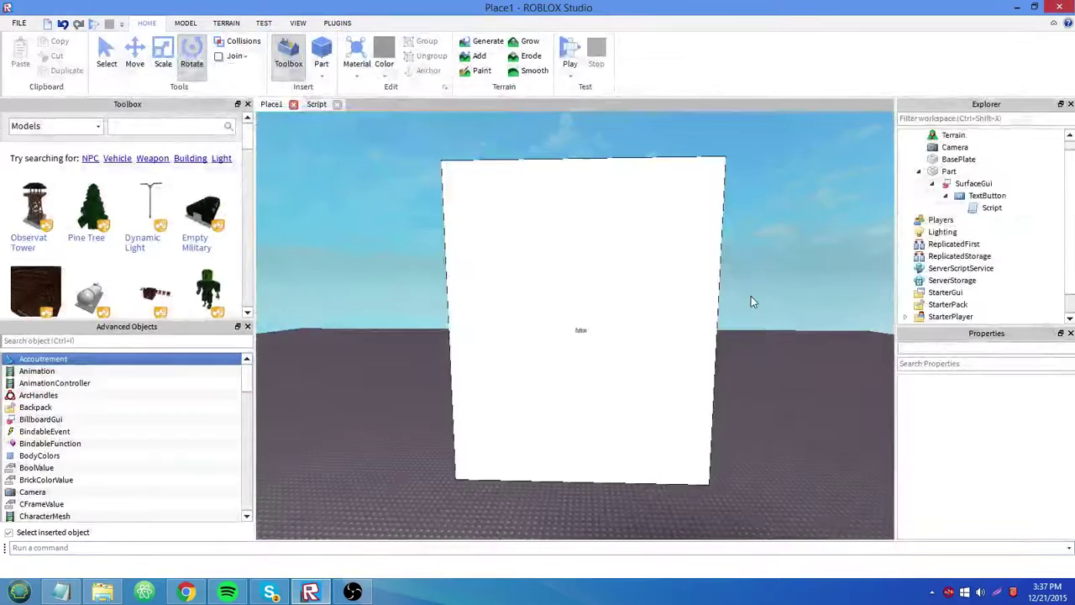
Examine how the SurfaceGui, TextButton and Script are nested inside the Part.
{"action": "left_click", "coordinate": [983, 195]}
{"action": "left_click", "coordinate": [979, 186]}
{"action": "left_click", "coordinate": [979, 196]}
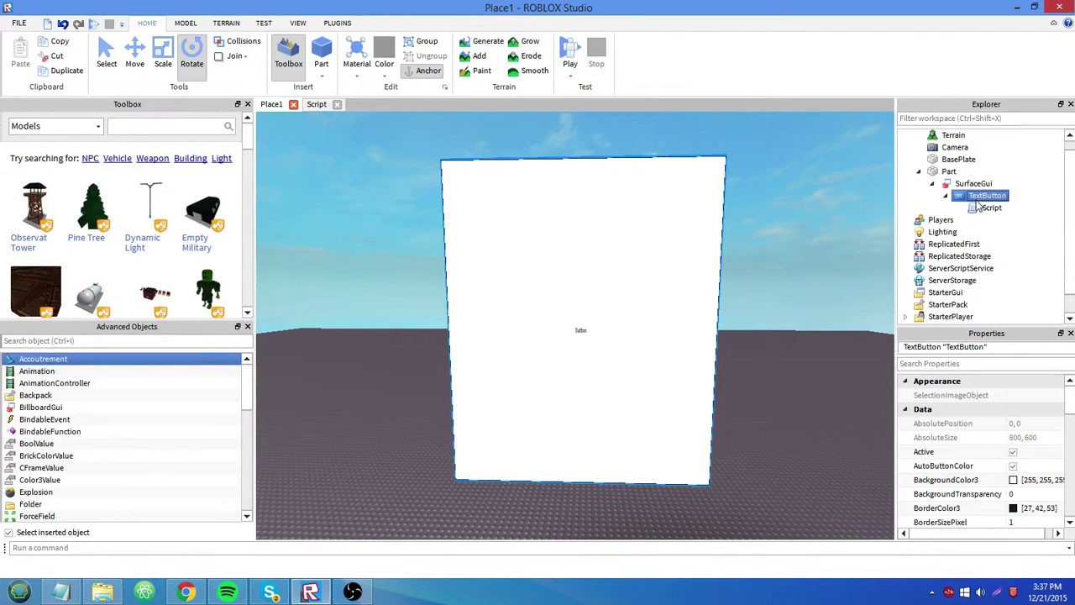
{"action": "left_click", "coordinate": [977, 208]}
{"action": "left_click_drag", "start_coordinate": [976, 209], "coordinate": [975, 197]}
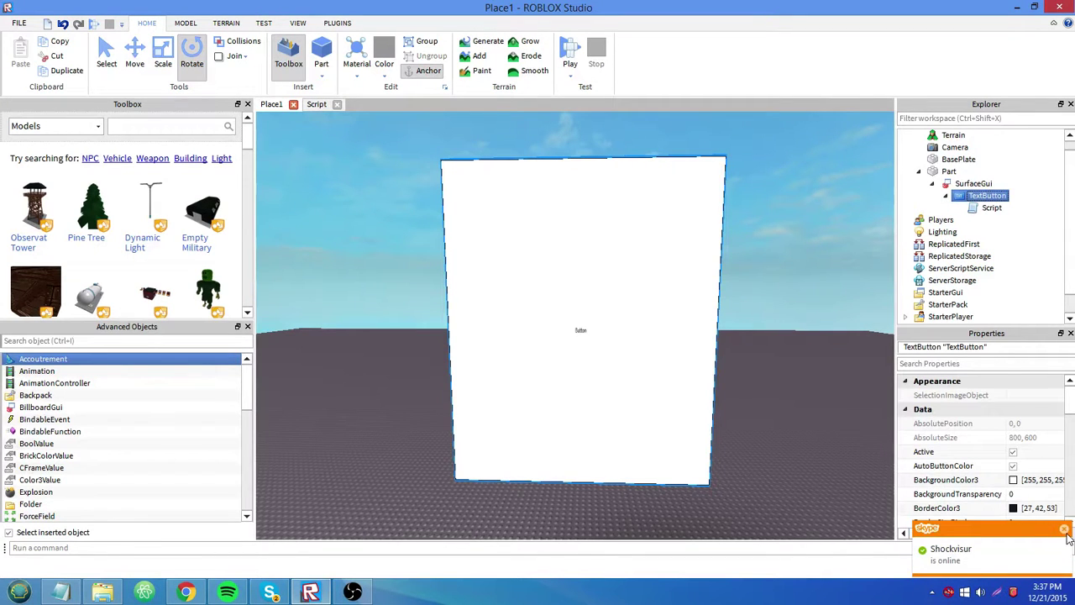
{"action": "double_click", "coordinate": [980, 209]}
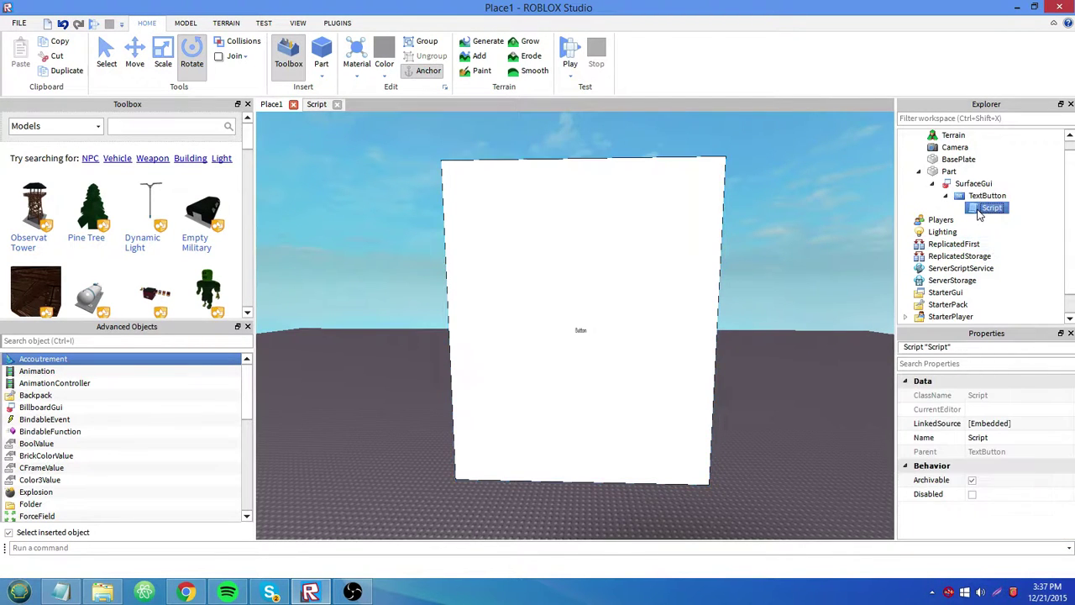
{"action": "left_click", "coordinate": [272, 105]}
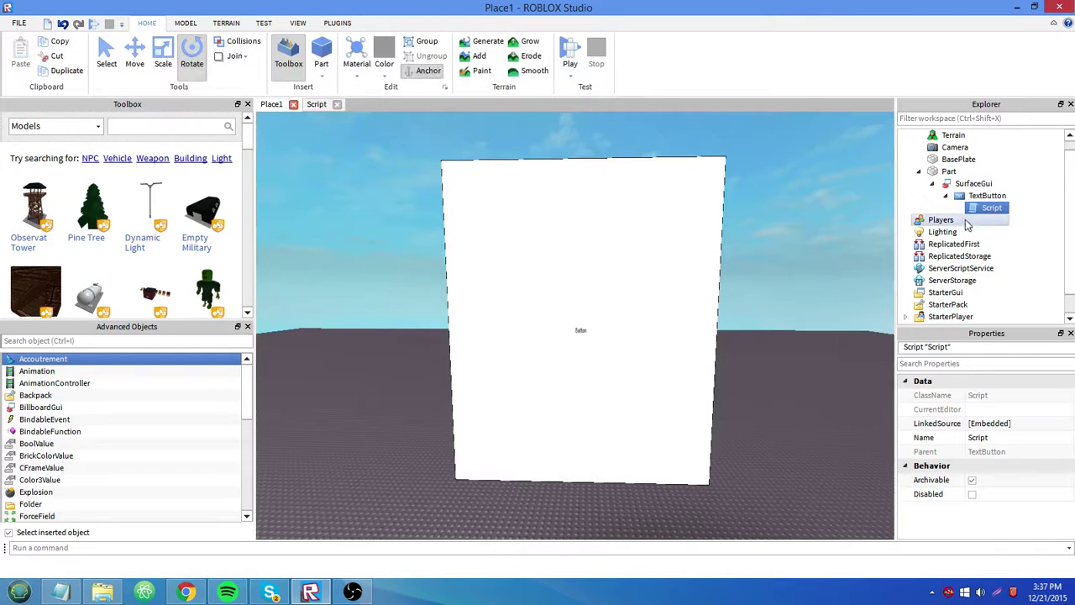
{"action": "left_click", "coordinate": [974, 197]}
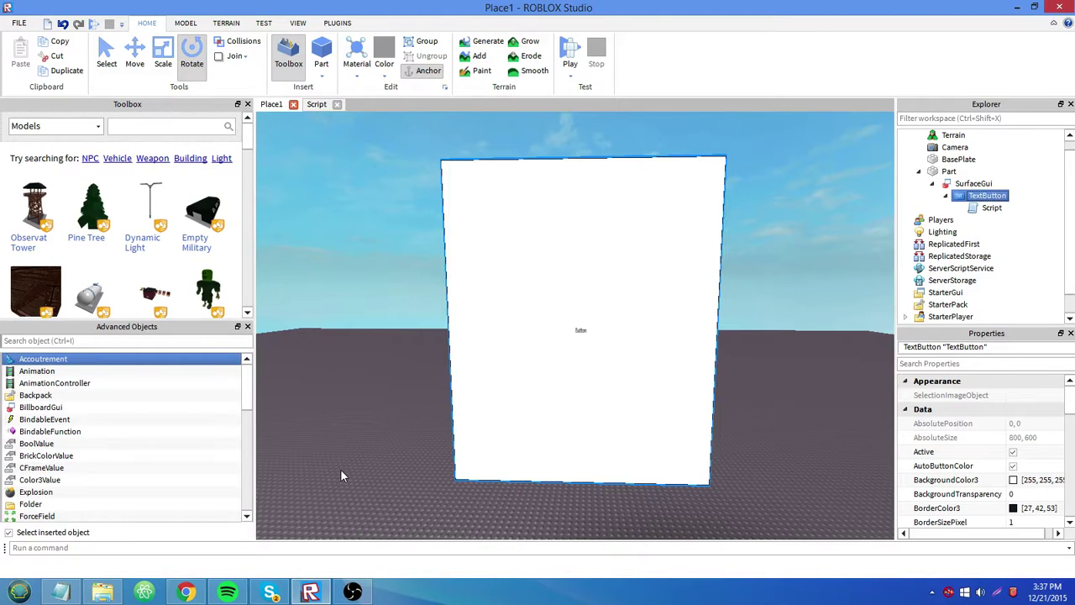
Open the ROBLOX wiki in the browser and look up the SurfaceGui class.
{"action": "key", "text": "F1"}
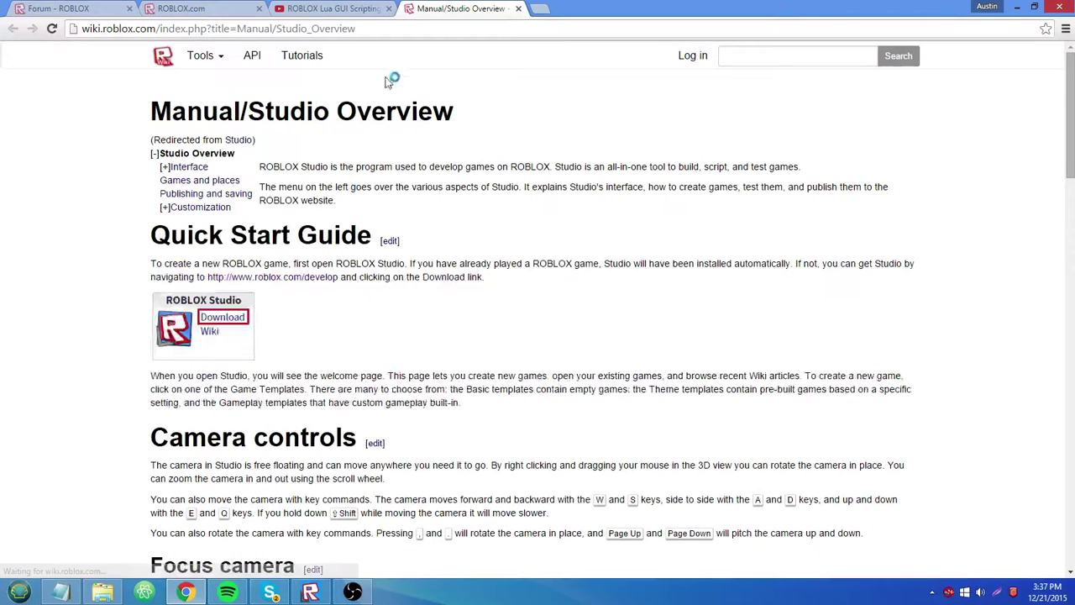
{"action": "left_click", "coordinate": [807, 57]}
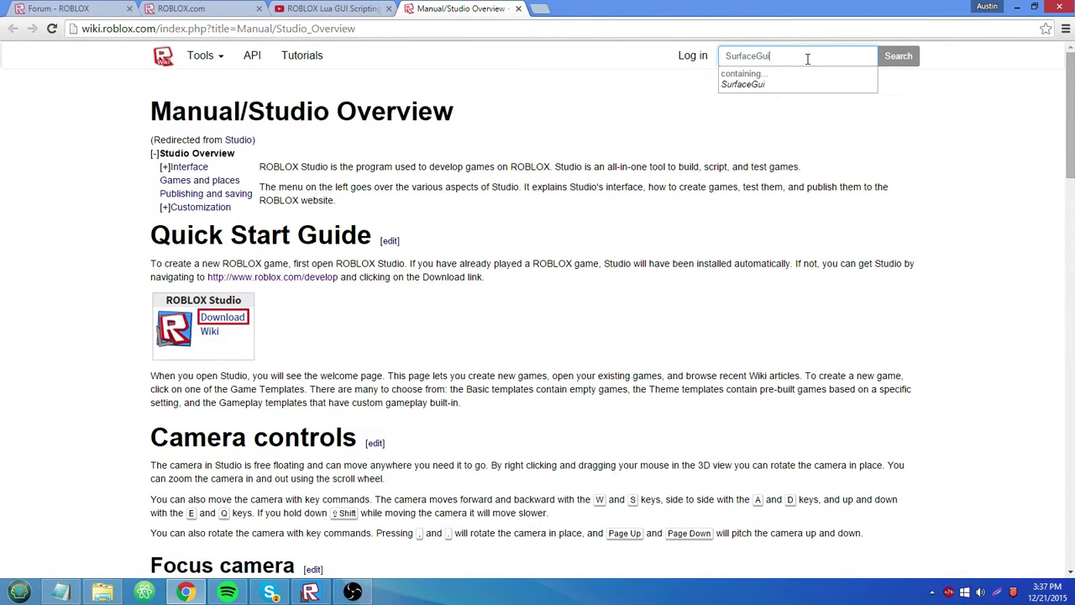
{"action": "key", "text": "Return"}
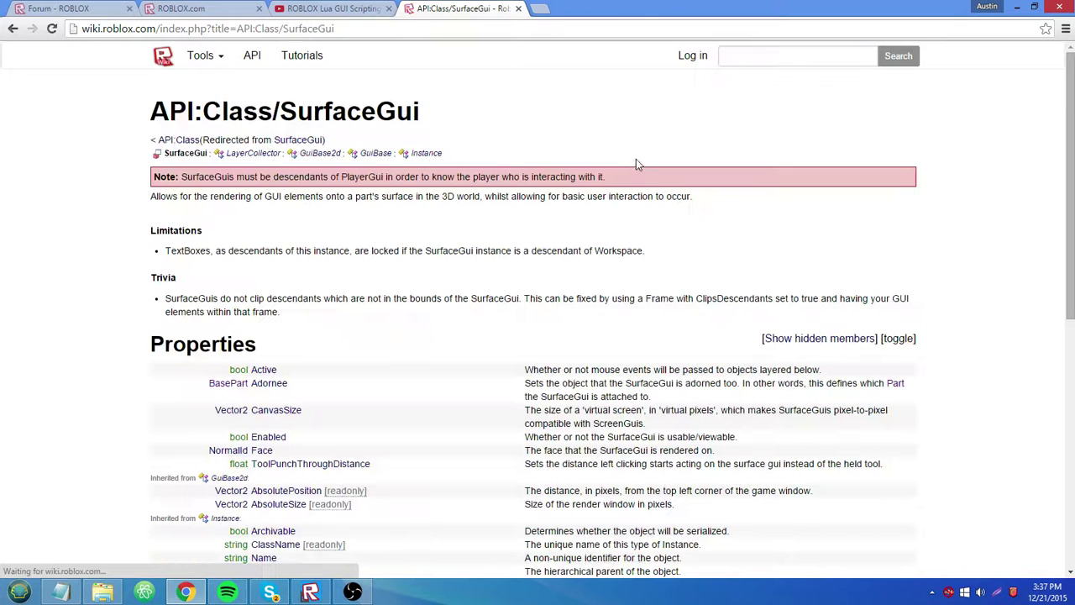
Read the note about SurfaceGuis and PlayerGui on the wiki page, and return to ROBLOX Studio.
{"action": "left_click_drag", "start_coordinate": [182, 179], "coordinate": [619, 182]}
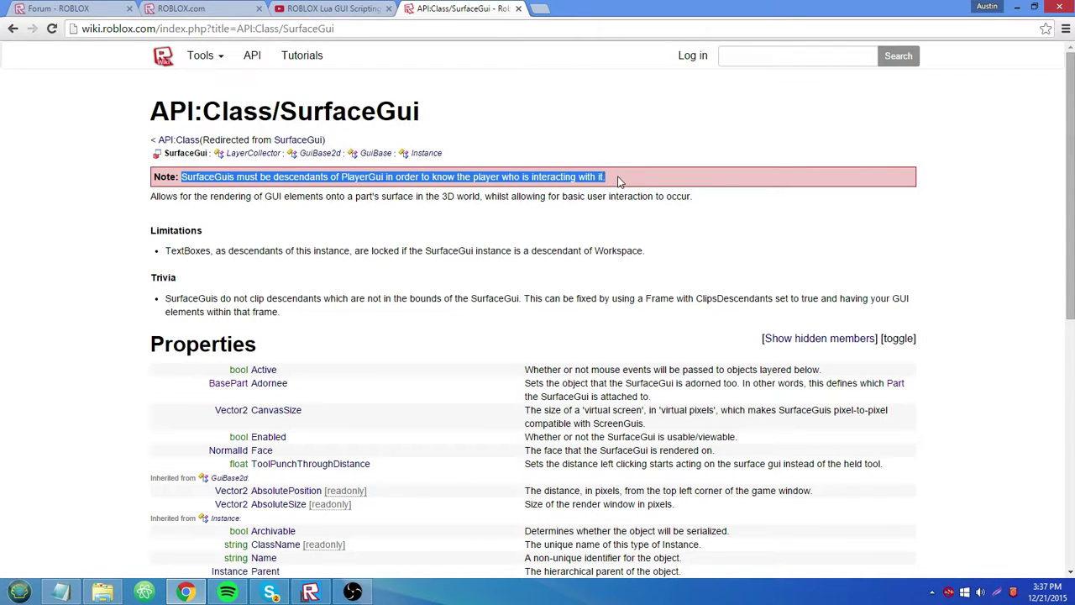
{"action": "left_click", "coordinate": [617, 180]}
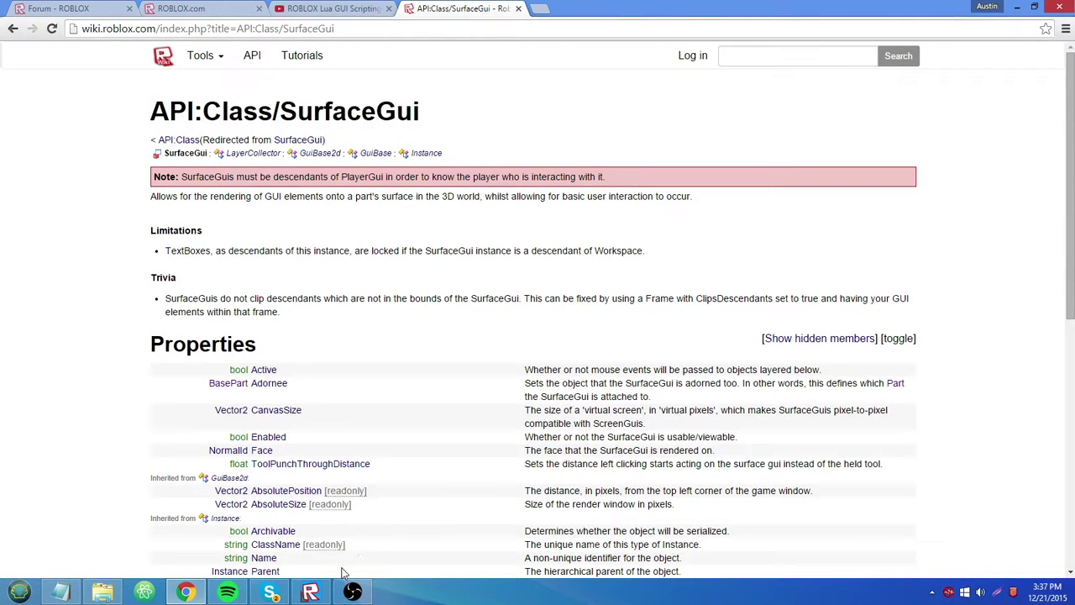
{"action": "left_click", "coordinate": [310, 592]}
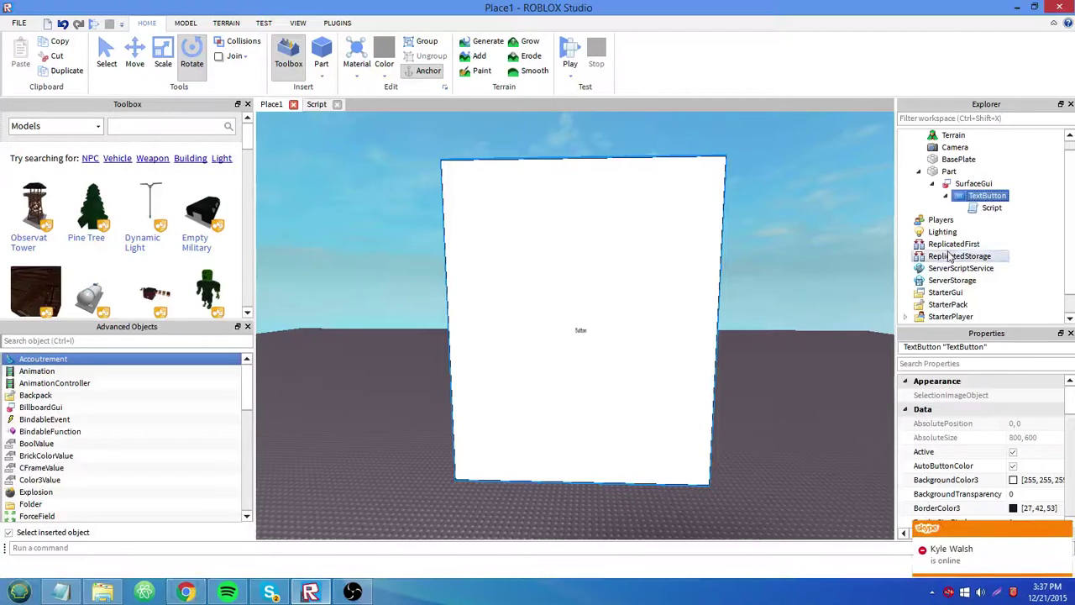
Dismiss the Skype notification, start a solo play test, and walk the character around the part with the surface button.
{"action": "left_click", "coordinate": [1065, 532]}
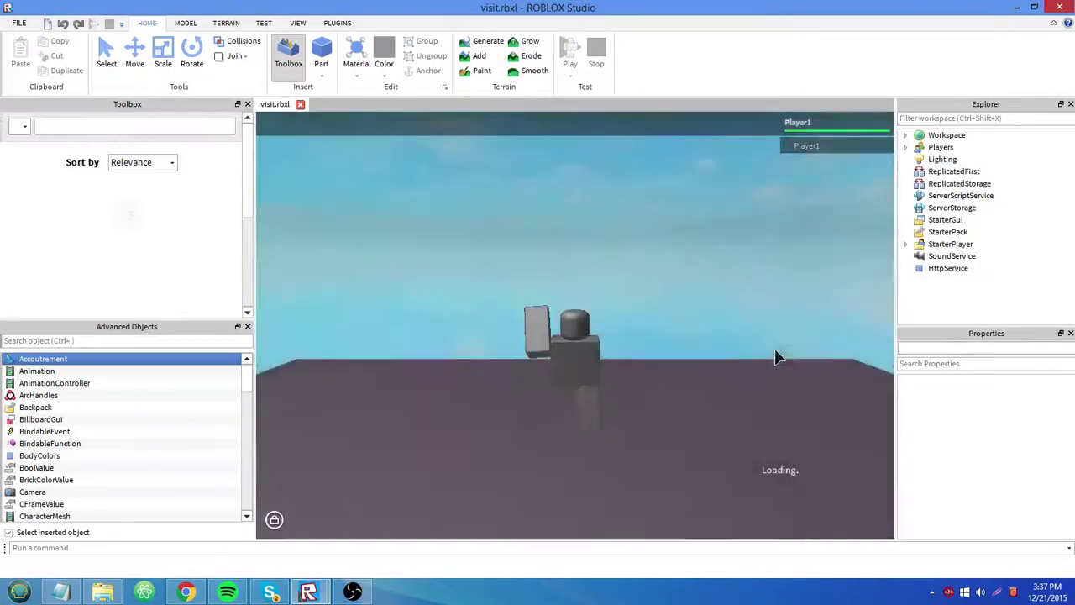
{"action": "key", "text": "s"}
{"action": "right_click_drag", "start_coordinate": [779, 389], "coordinate": [778, 388]}
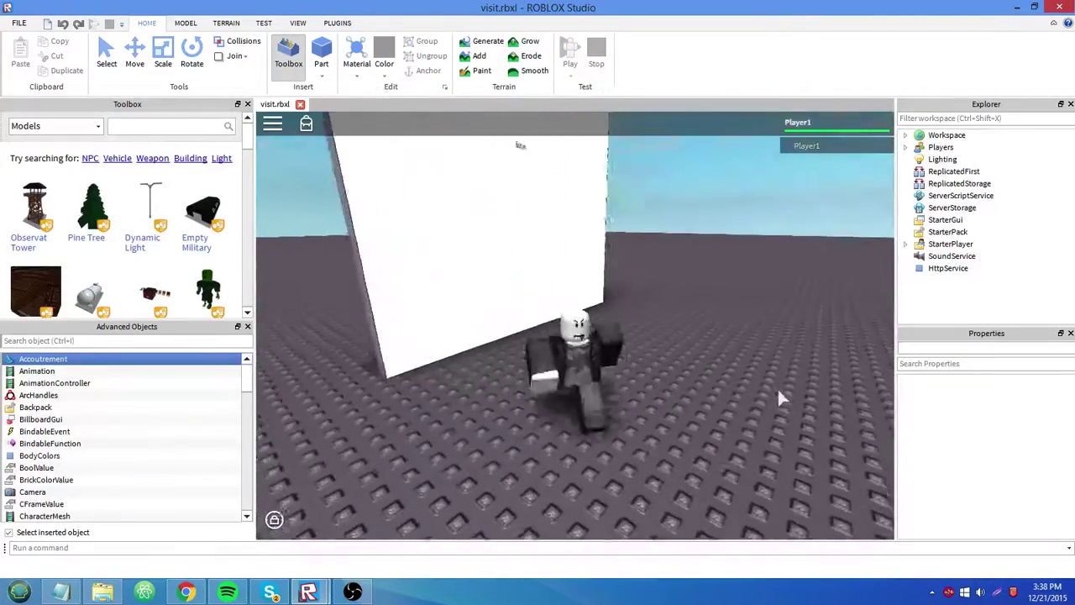
{"action": "key", "text": "w"}
{"action": "scroll", "coordinate": [628, 370], "scroll_direction": "down", "scroll_amount": 3}
{"action": "right_click_drag", "start_coordinate": [629, 370], "coordinate": [629, 370]}
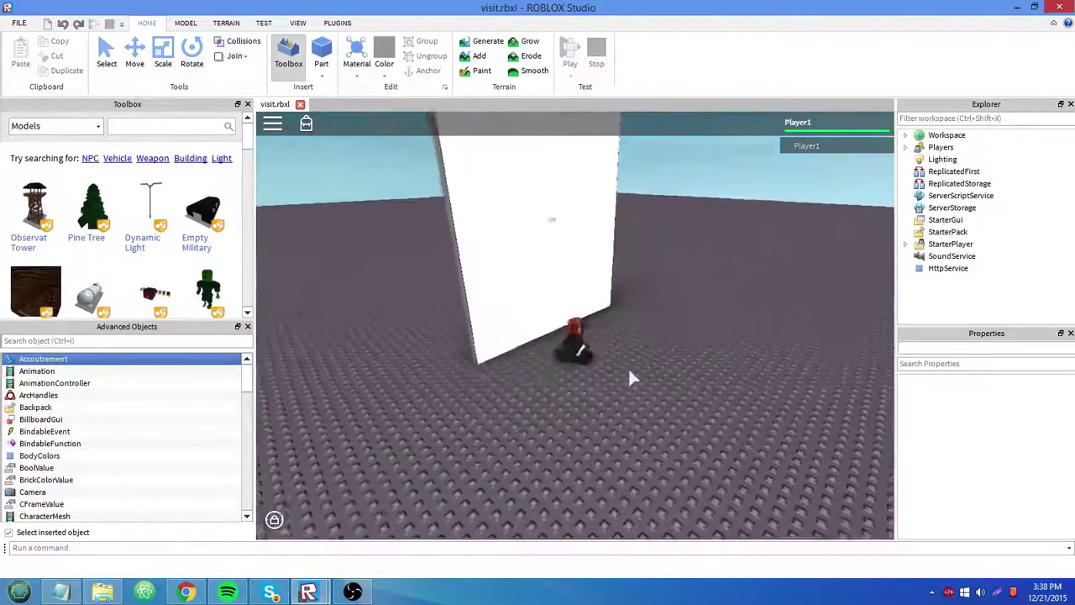
{"action": "key", "text": "s"}
Expand Workspace, Players, Player1 and PlayerGui in the Explorer to examine where a player's GUIs are held during play.
{"action": "left_click", "coordinate": [905, 136]}
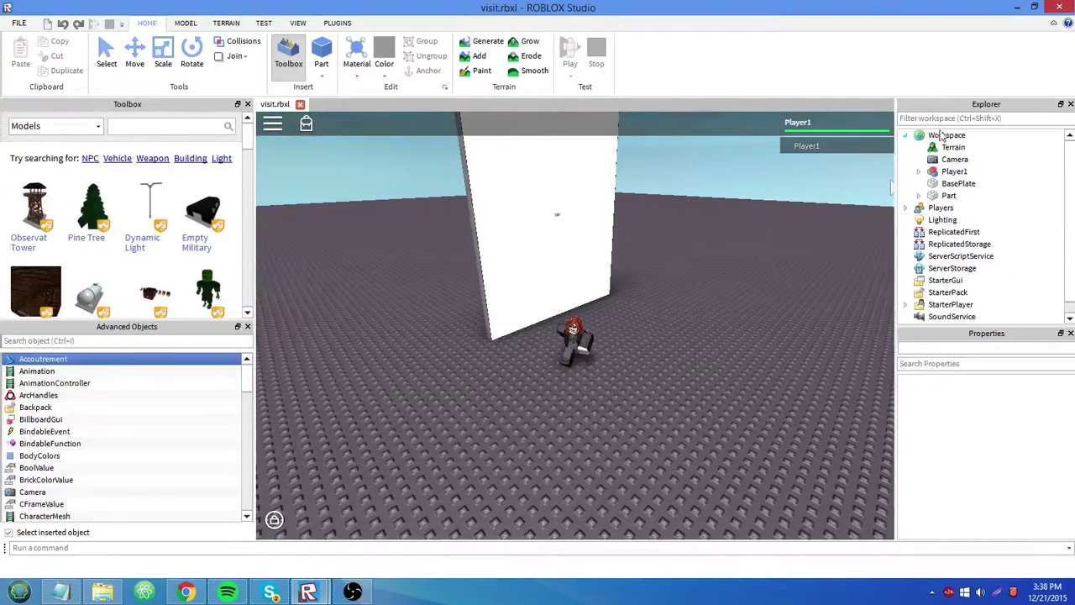
{"action": "left_click", "coordinate": [905, 208]}
{"action": "left_click", "coordinate": [918, 220]}
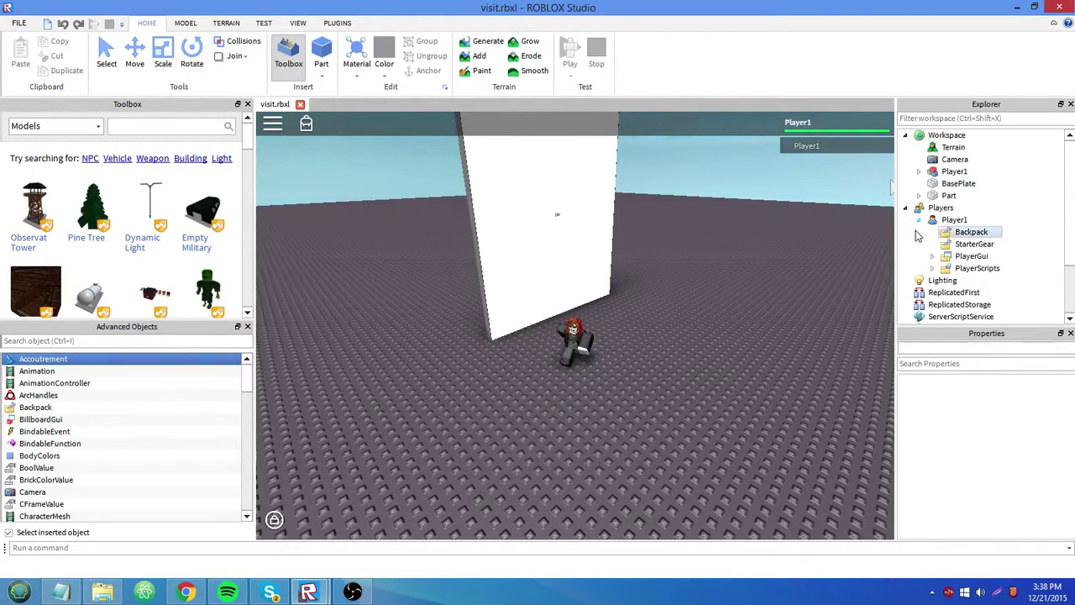
{"action": "scroll", "coordinate": [761, 285], "scroll_direction": "down", "scroll_amount": 2}
{"action": "left_click", "coordinate": [932, 256]}
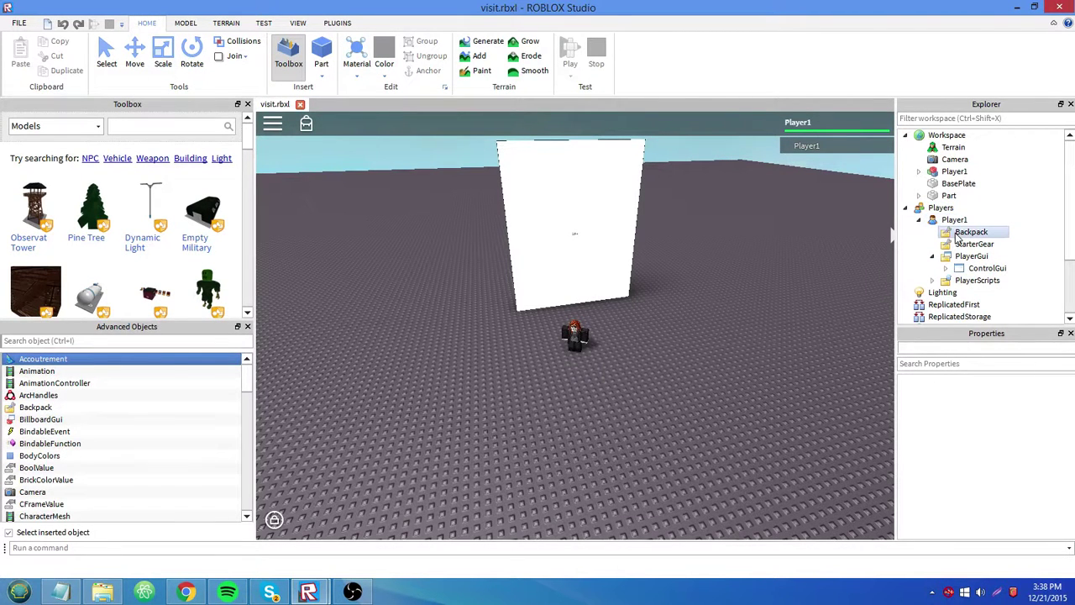
{"action": "left_click_drag", "start_coordinate": [1013, 233], "coordinate": [982, 286]}
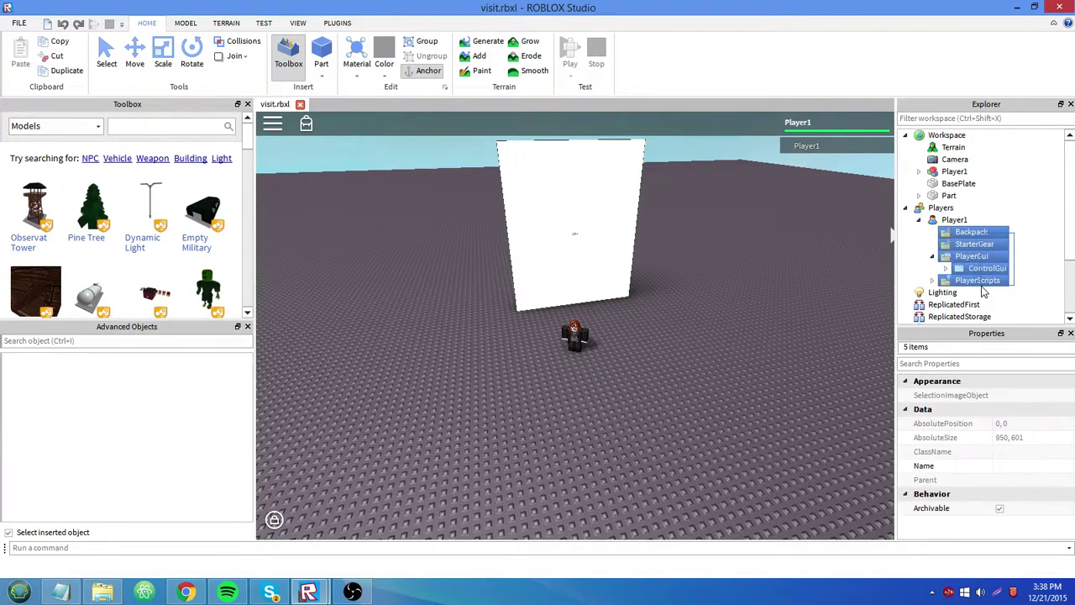
{"action": "left_click", "coordinate": [1036, 257]}
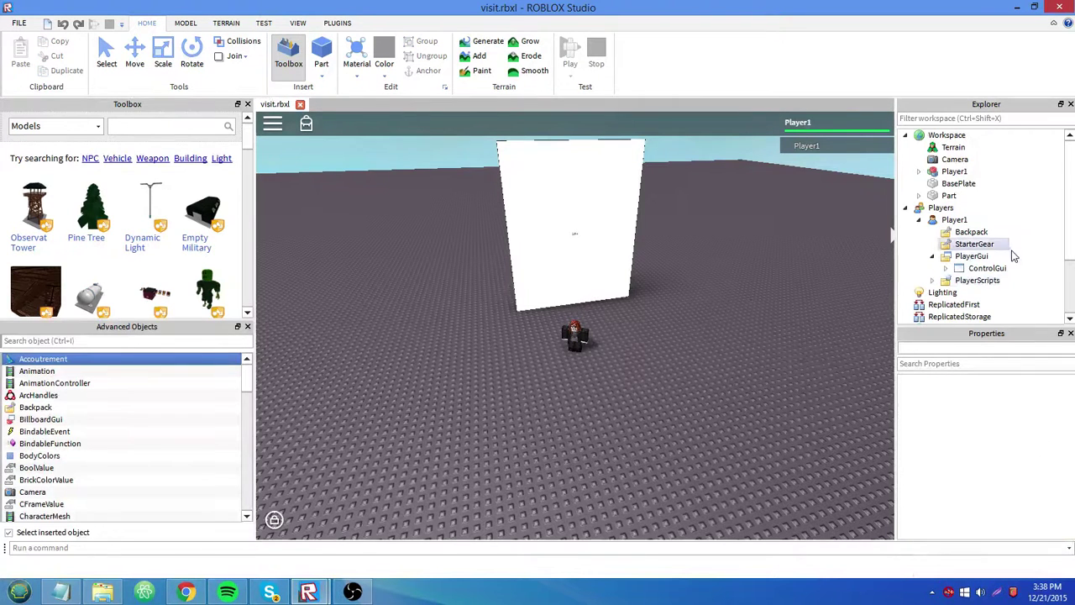
{"action": "left_click", "coordinate": [962, 270]}
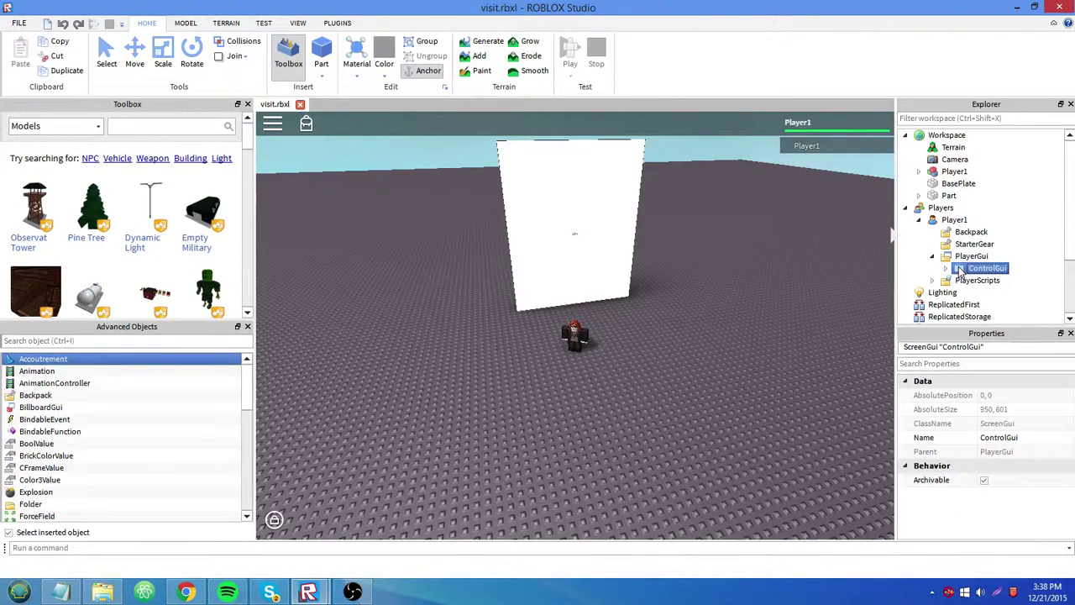
Insert a ScreenGui into Player1's PlayerGui and add a TextLabel inside it.
{"action": "left_click", "coordinate": [958, 257]}
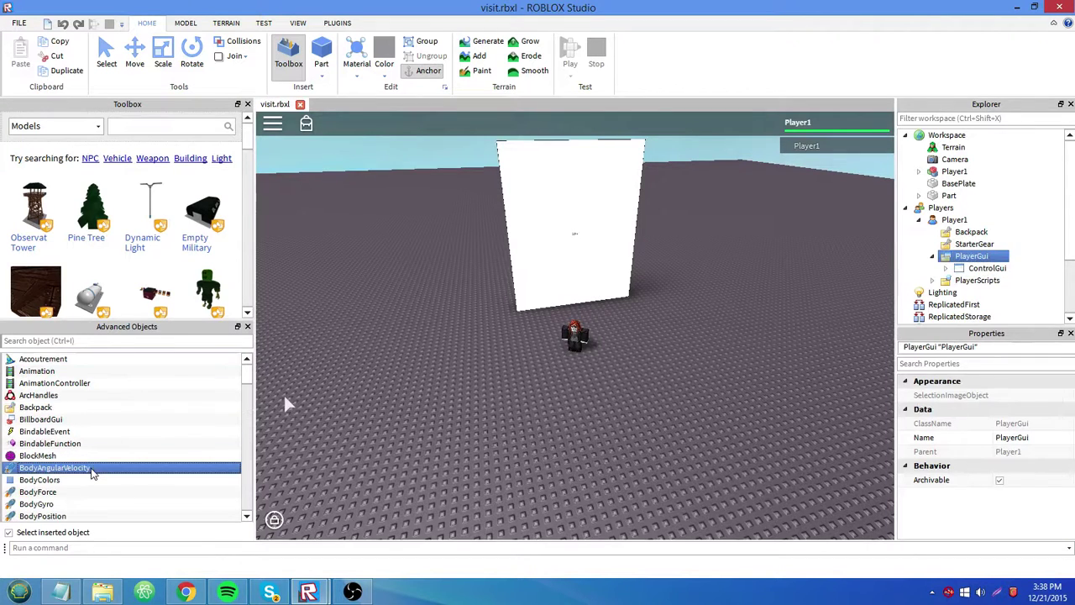
{"action": "scroll", "coordinate": [93, 470], "scroll_direction": "down", "scroll_amount": 10}
{"action": "left_click", "coordinate": [92, 491]}
{"action": "scroll", "coordinate": [92, 470], "scroll_direction": "up", "scroll_amount": 10}
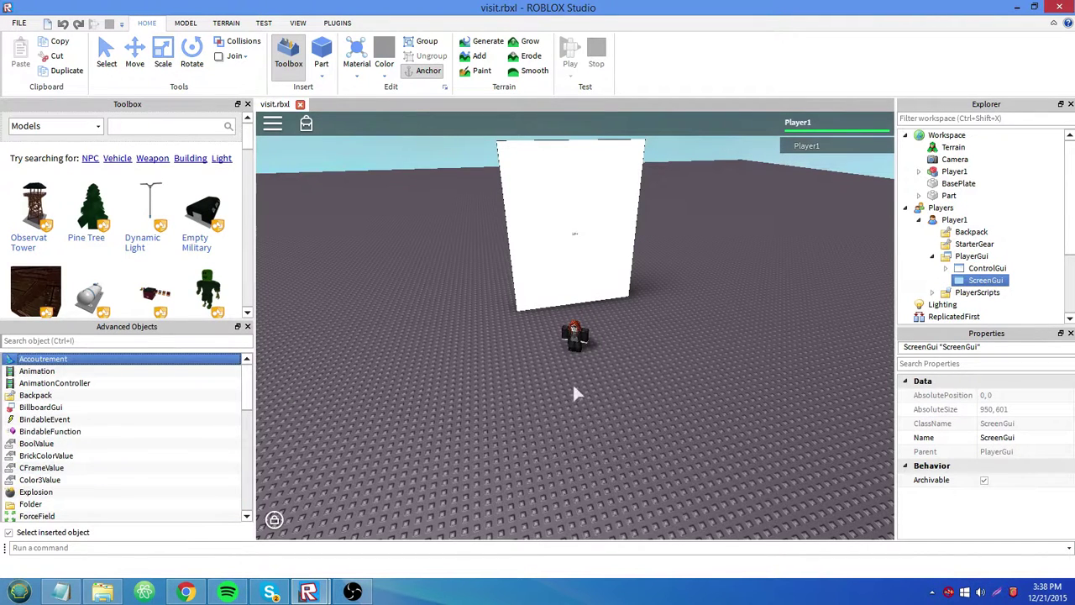
{"action": "scroll", "coordinate": [118, 431], "scroll_direction": "down", "scroll_amount": 8}
{"action": "scroll", "coordinate": [117, 429], "scroll_direction": "down", "scroll_amount": 3}
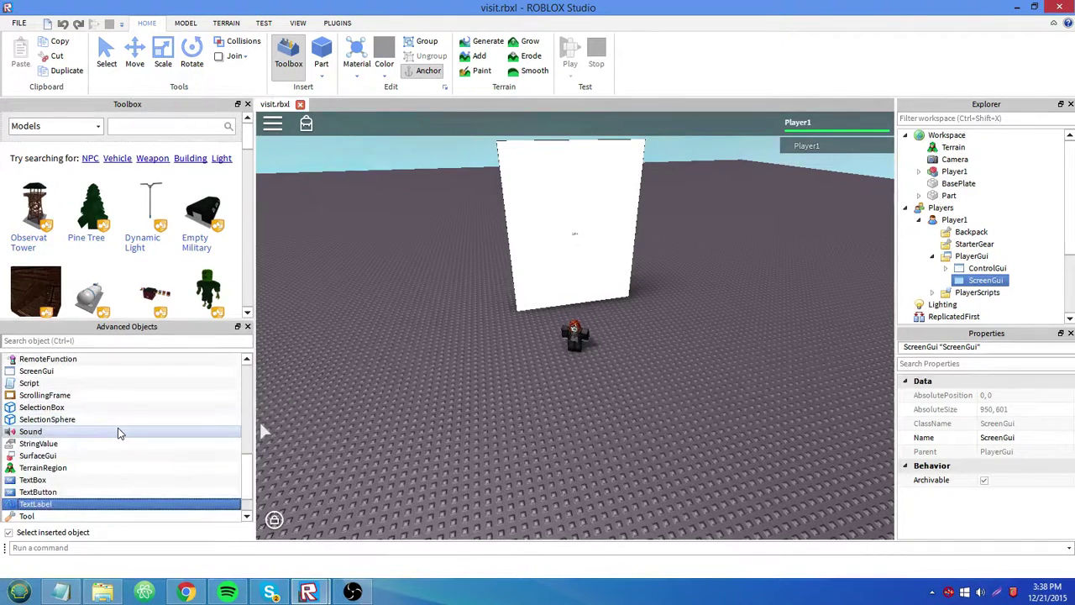
{"action": "left_click", "coordinate": [117, 427]}
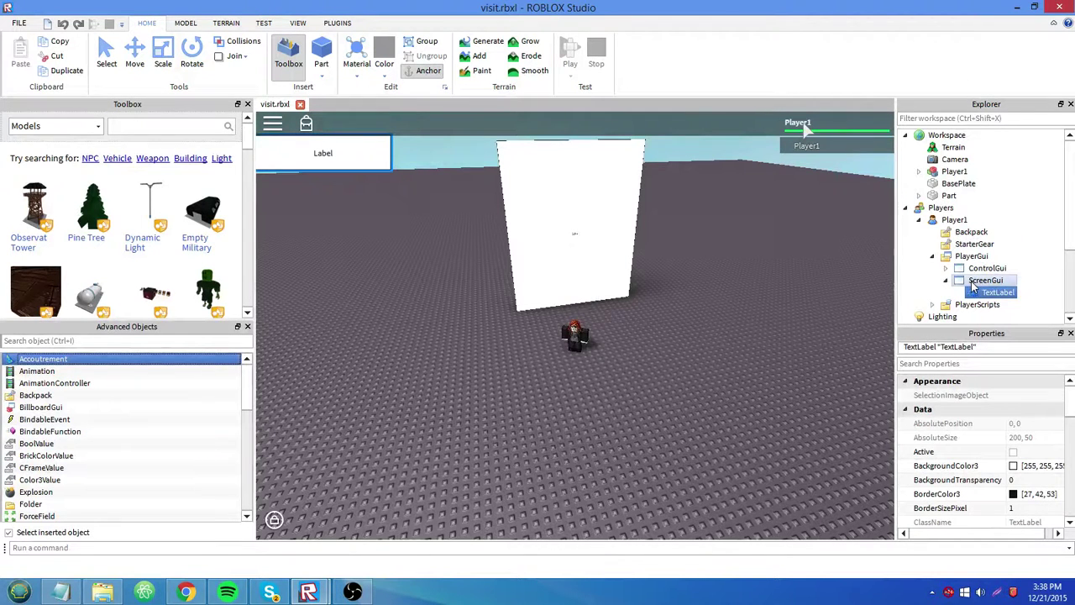
Move the ScreenGui from PlayerGui into Workspace and delete it.
{"action": "left_click_drag", "start_coordinate": [971, 285], "coordinate": [984, 136]}
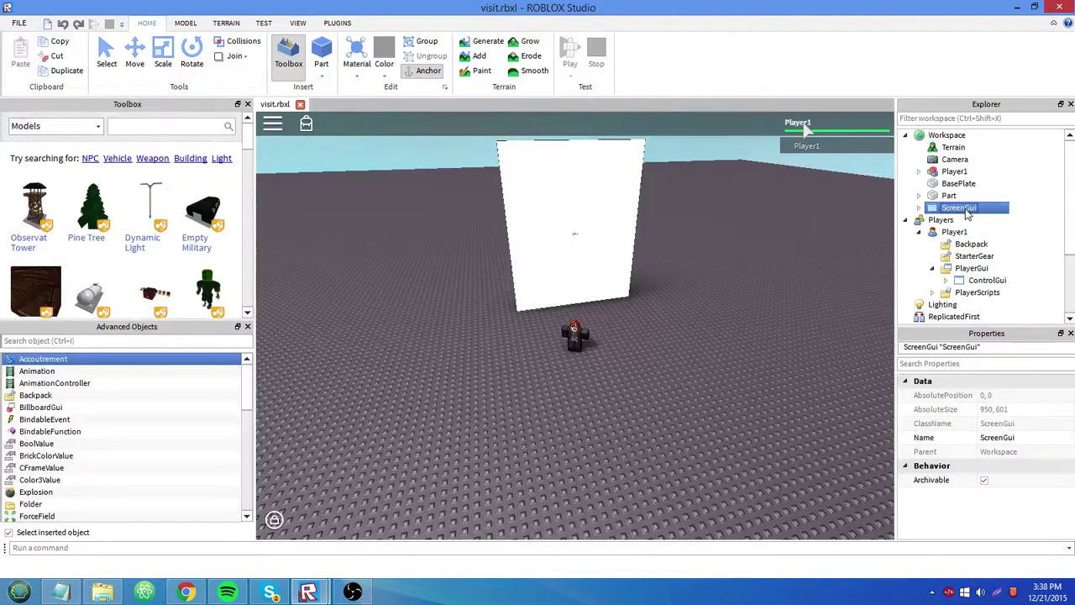
{"action": "key", "text": "Delete"}
Switch to the browser, reread the SurfaceGui note about being descendants of PlayerGui, and return to the ROBLOX Studio play test.
{"action": "left_click", "coordinate": [204, 593]}
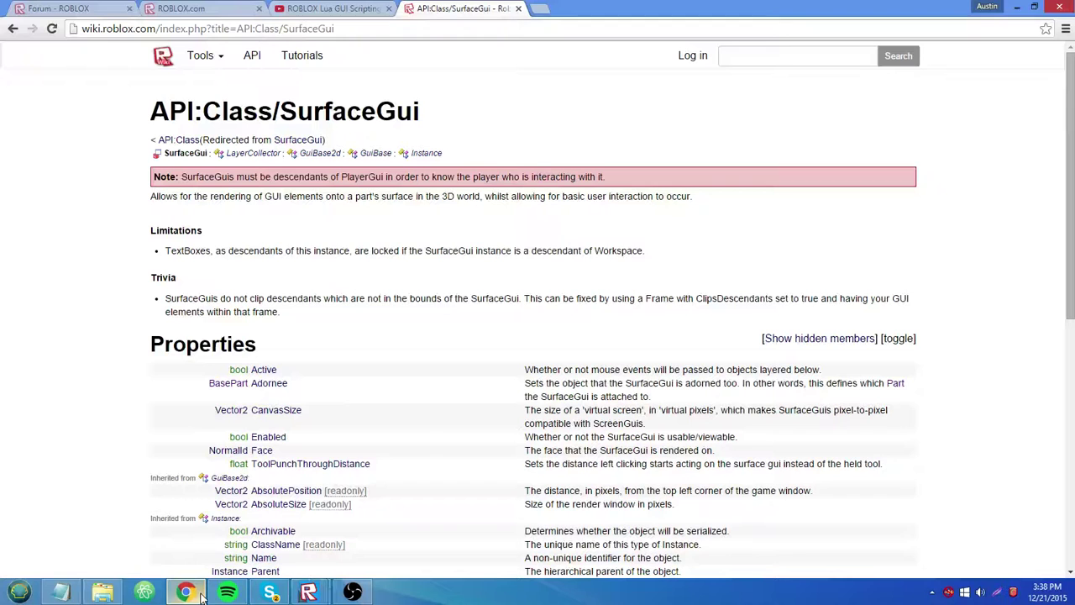
{"action": "left_click_drag", "start_coordinate": [181, 177], "coordinate": [601, 177]}
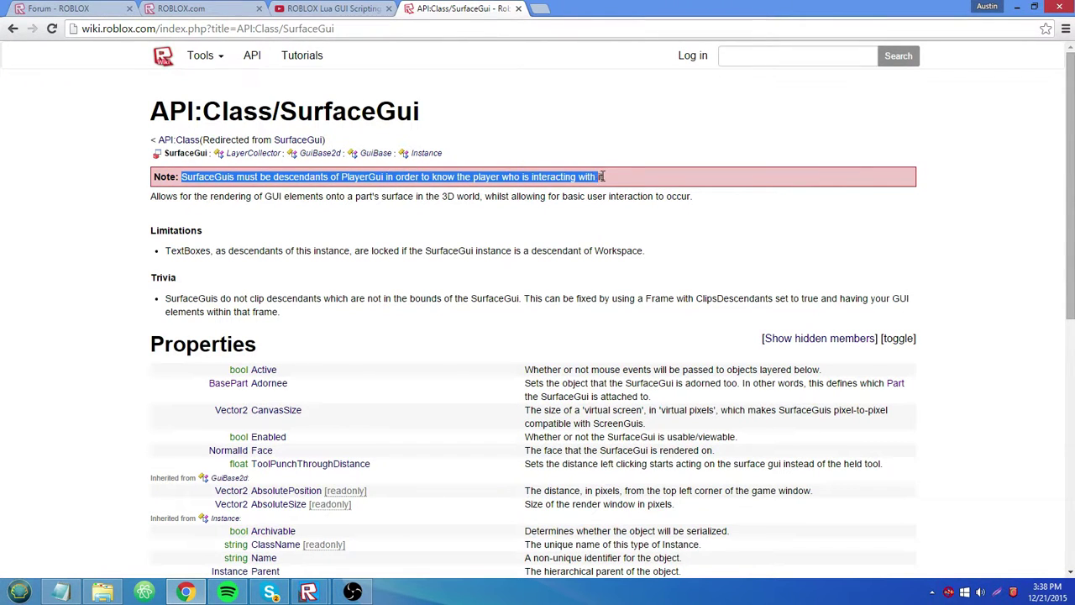
{"action": "left_click", "coordinate": [491, 333]}
{"action": "mouse_move", "coordinate": [309, 592]}
{"action": "left_click", "coordinate": [383, 525]}
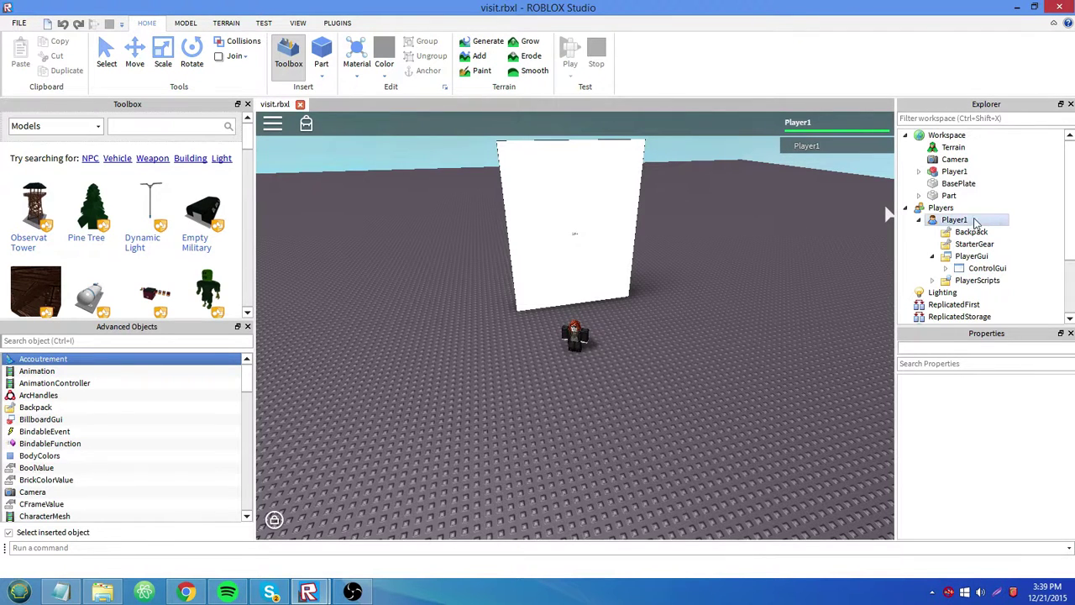
Collapse Player1, inspect the Part's contents in the Explorer, and end the solo play test.
{"action": "left_click", "coordinate": [1029, 223]}
{"action": "left_click", "coordinate": [1027, 220]}
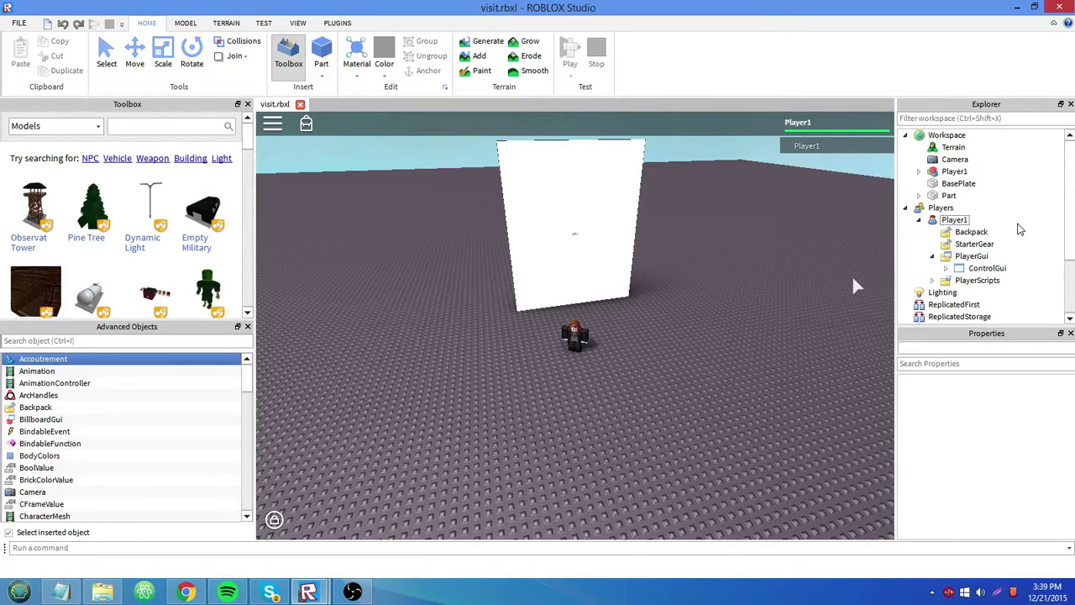
{"action": "left_click", "coordinate": [918, 219]}
{"action": "left_click", "coordinate": [920, 195]}
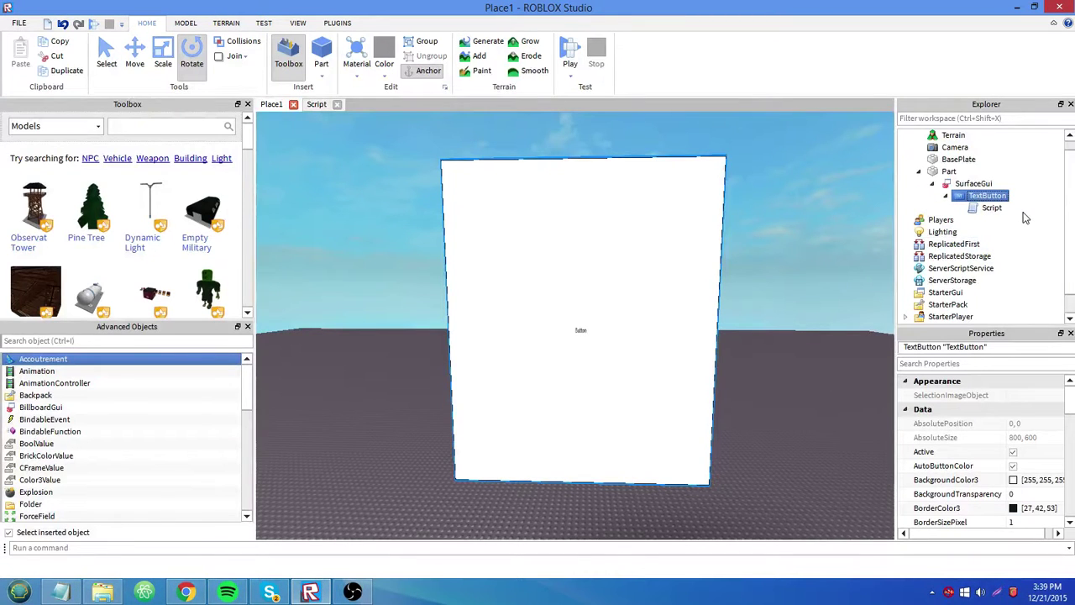
Insert a LocalScript into StarterGui.
{"action": "left_click", "coordinate": [974, 209]}
{"action": "scroll", "coordinate": [954, 277], "scroll_direction": "down", "scroll_amount": 1}
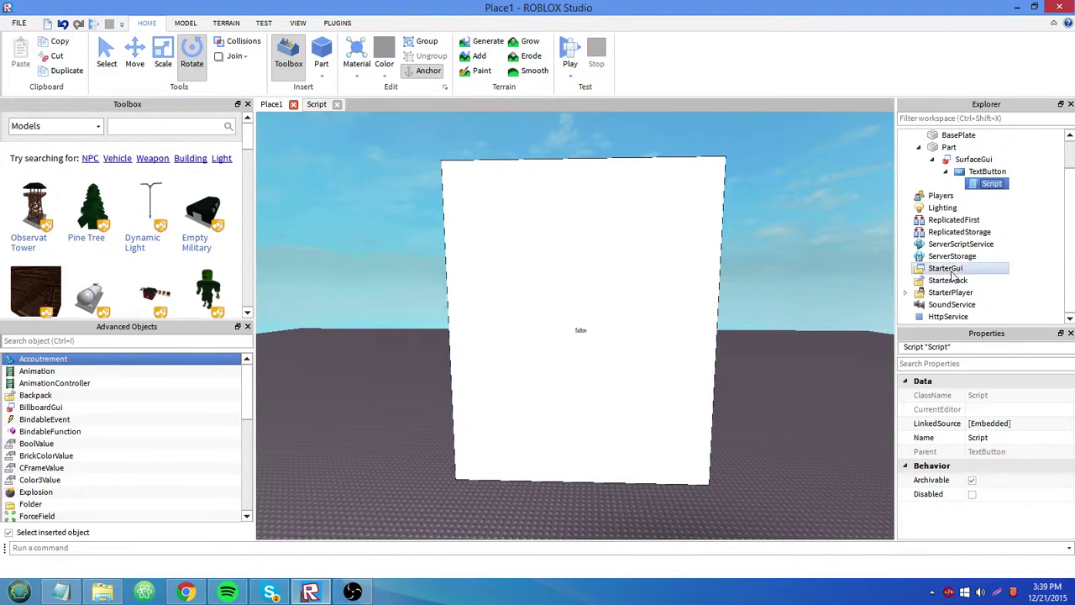
{"action": "left_click", "coordinate": [948, 269]}
{"action": "scroll", "coordinate": [236, 475], "scroll_direction": "down", "scroll_amount": 10}
{"action": "left_click", "coordinate": [236, 474]}
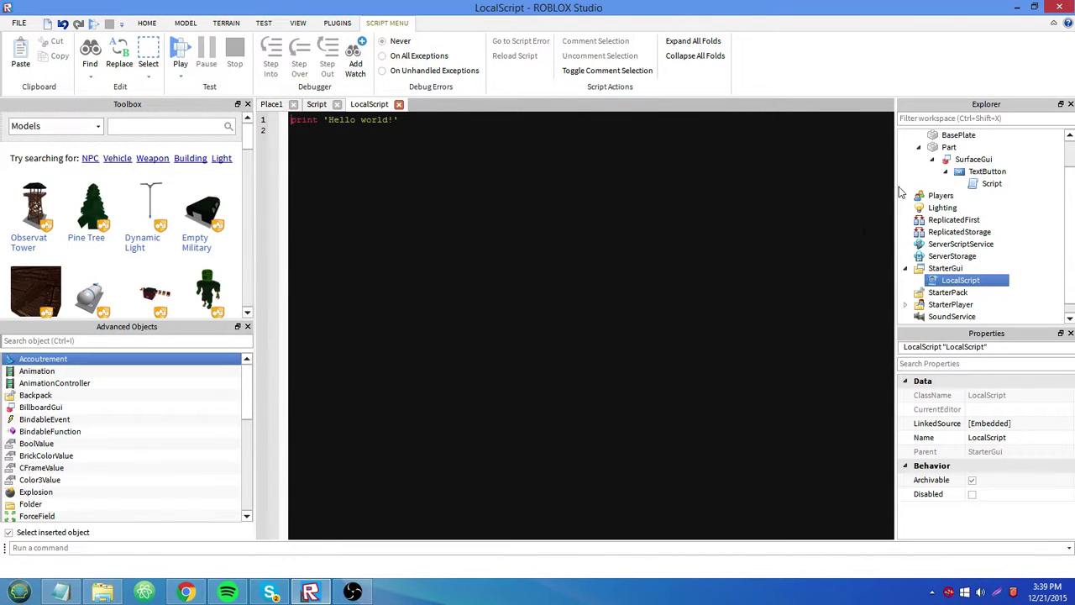
Return to the Place1 view and move the SurfaceGui from the Part into ReplicatedStorage.
{"action": "left_click", "coordinate": [270, 104]}
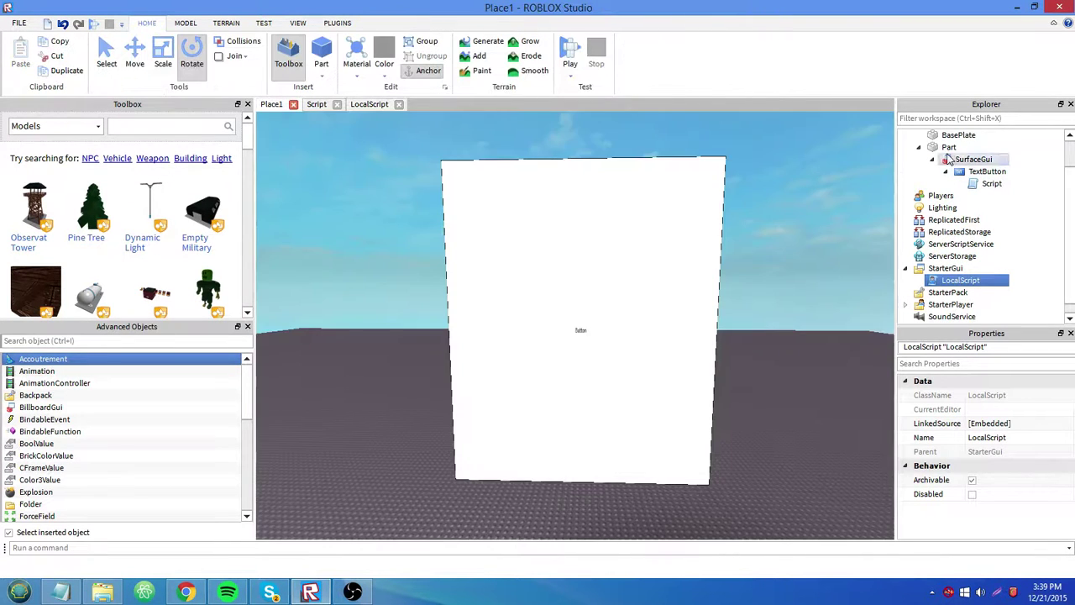
{"action": "left_click_drag", "start_coordinate": [948, 159], "coordinate": [966, 208]}
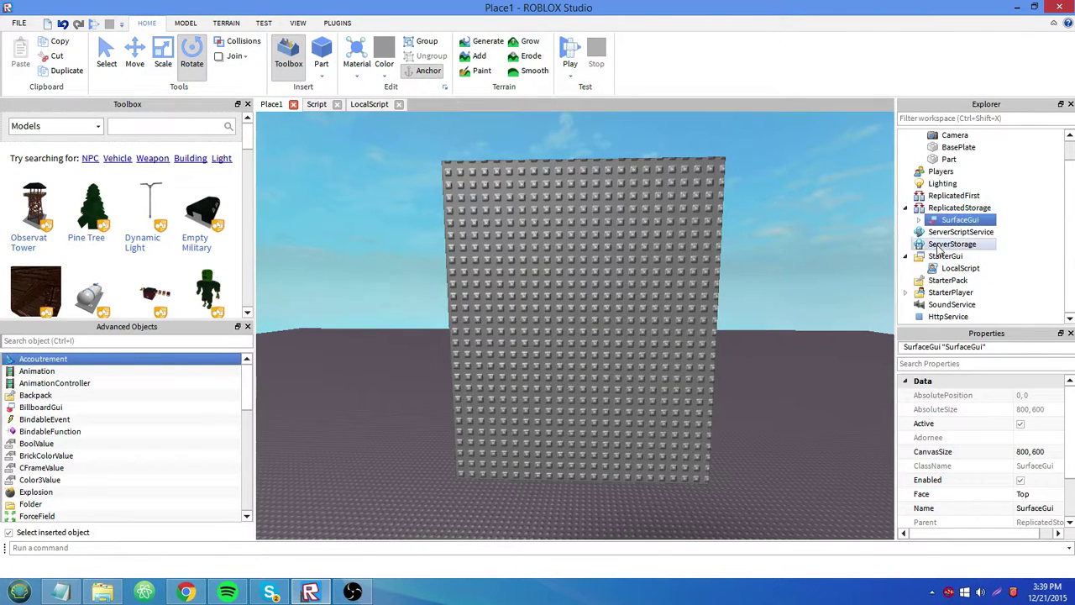
Close both open script tabs, reopen the LocalScript in StarterGui, and clear its default code.
{"action": "left_click", "coordinate": [322, 108]}
{"action": "left_click", "coordinate": [359, 107]}
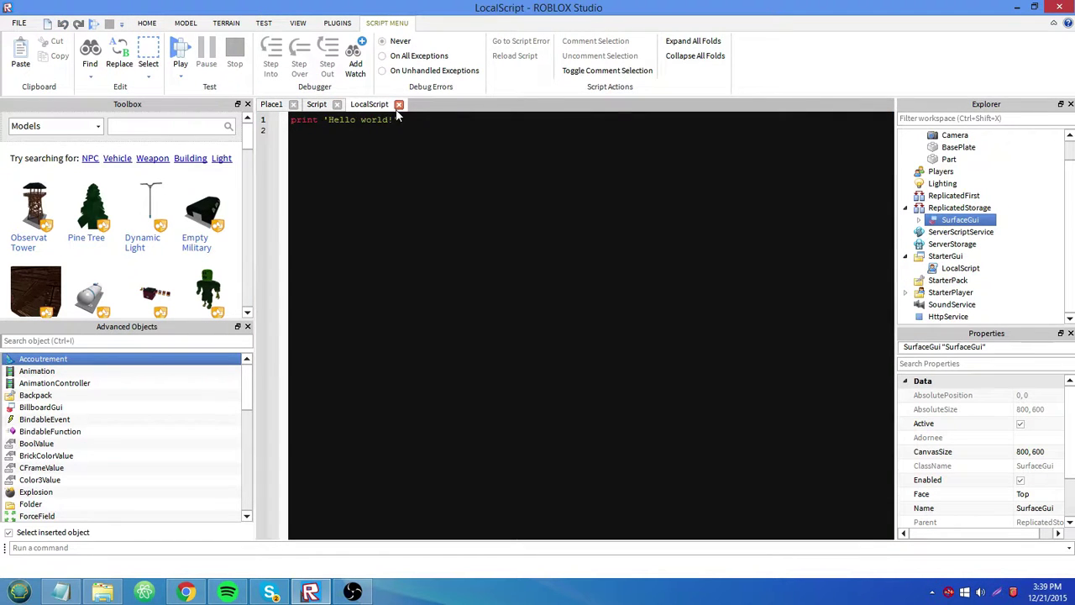
{"action": "left_click", "coordinate": [398, 104]}
{"action": "left_click", "coordinate": [337, 105]}
{"action": "double_click", "coordinate": [924, 267]}
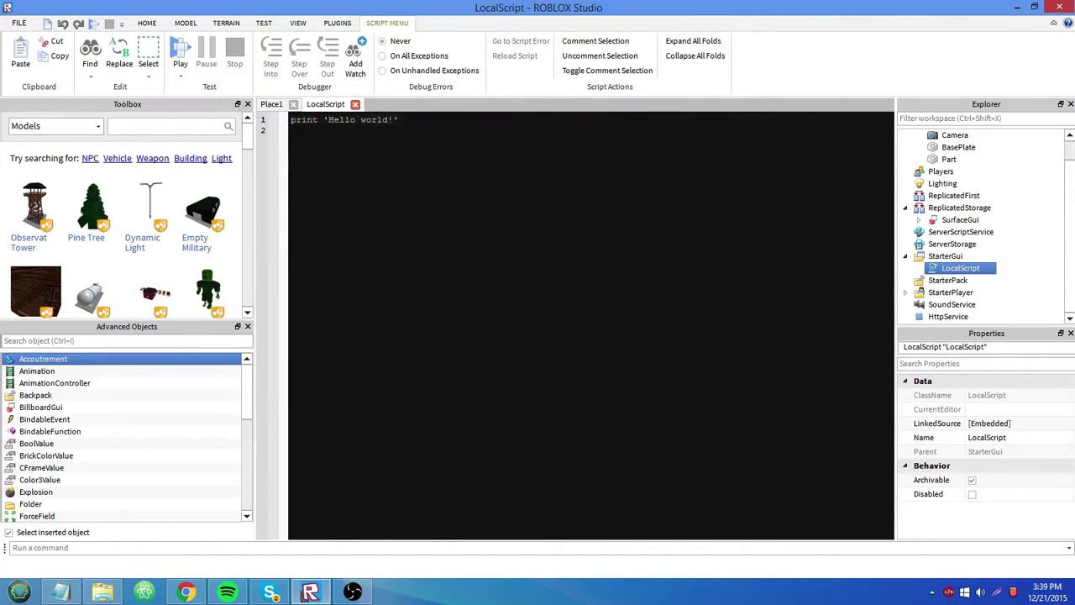
{"action": "key", "text": "BackSpace"}
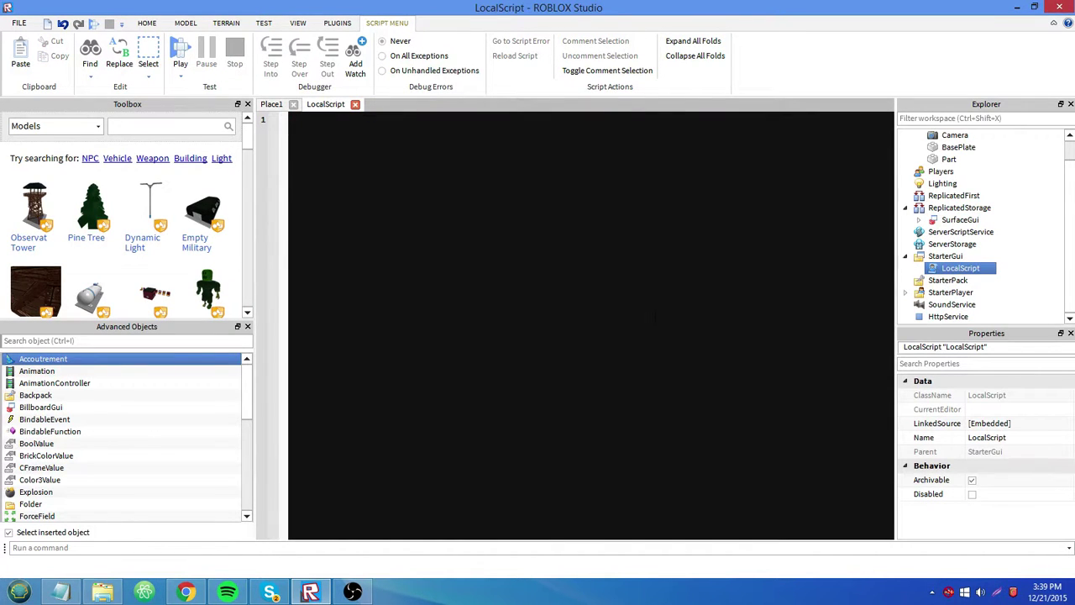
Move the SurfaceGui back into the Part, and return it to ReplicatedStorage.
{"action": "left_click", "coordinate": [960, 220]}
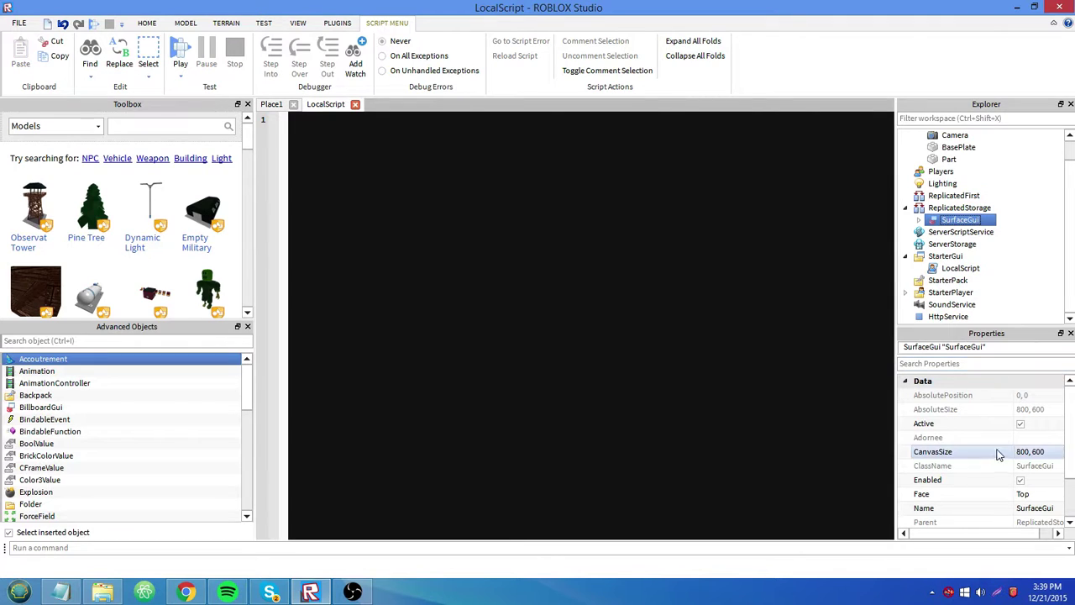
{"action": "left_click_drag", "start_coordinate": [978, 223], "coordinate": [949, 159]}
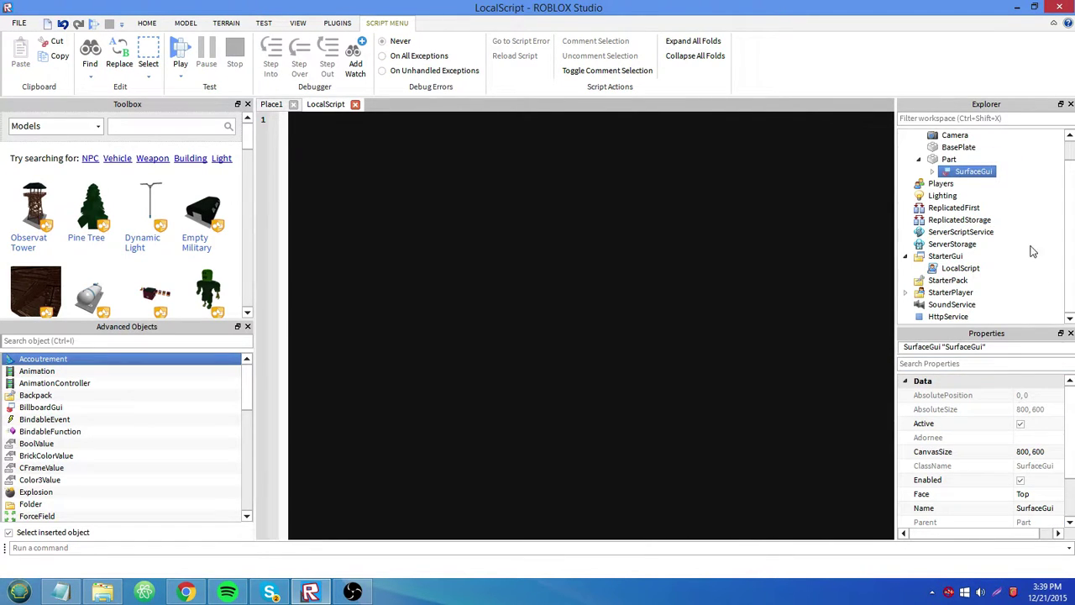
{"action": "left_click", "coordinate": [949, 159]}
{"action": "left_click", "coordinate": [970, 171]}
{"action": "left_click_drag", "start_coordinate": [951, 174], "coordinate": [957, 210]}
{"action": "left_click", "coordinate": [1034, 233]}
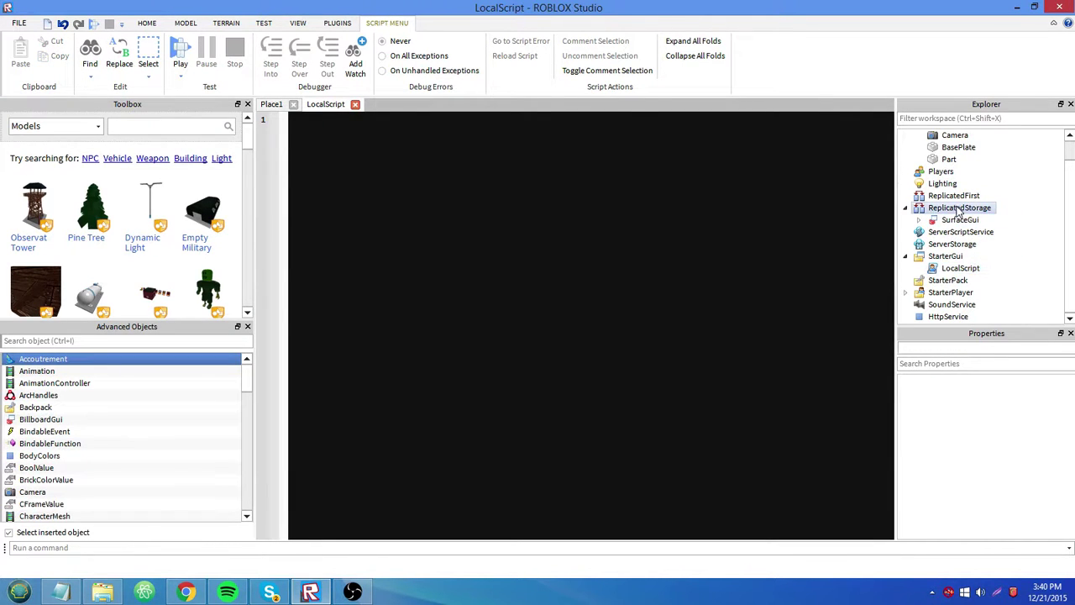
In the LocalScript, begin the first line with game.ReplicatedStorage:WaitForChild("SurfaceGui").
{"action": "left_click", "coordinate": [958, 268]}
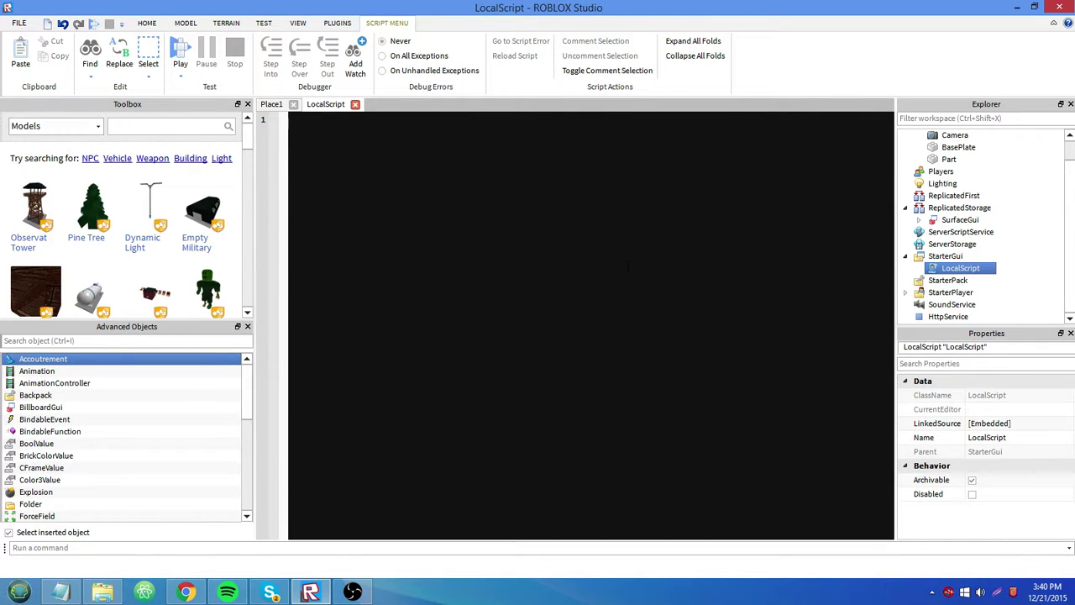
{"action": "type", "text": "me.Repli"}
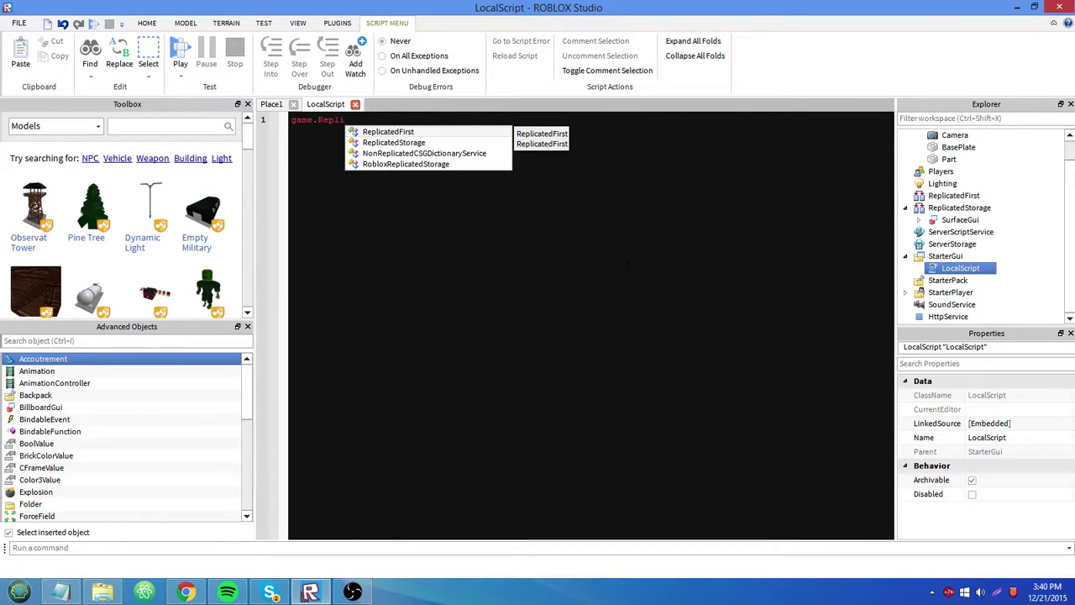
{"action": "key", "text": "Tab"}
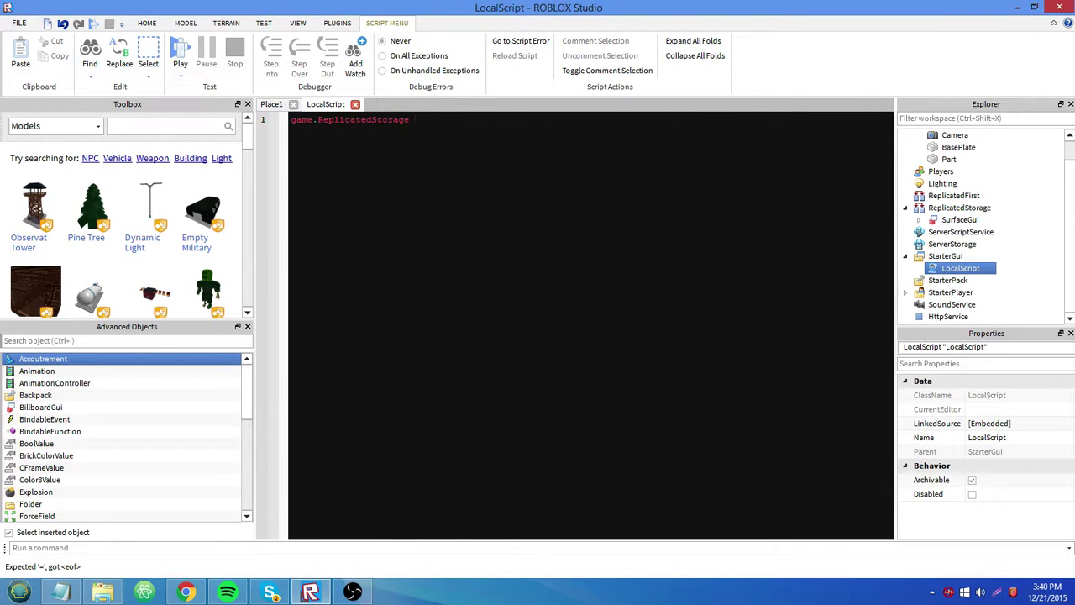
{"action": "type", "text": ".Su"}
{"action": "key", "text": "BackSpace"}
{"action": "key", "text": "BackSpace"}
{"action": "key", "text": "BackSpace"}
{"action": "type", "text": ":"}
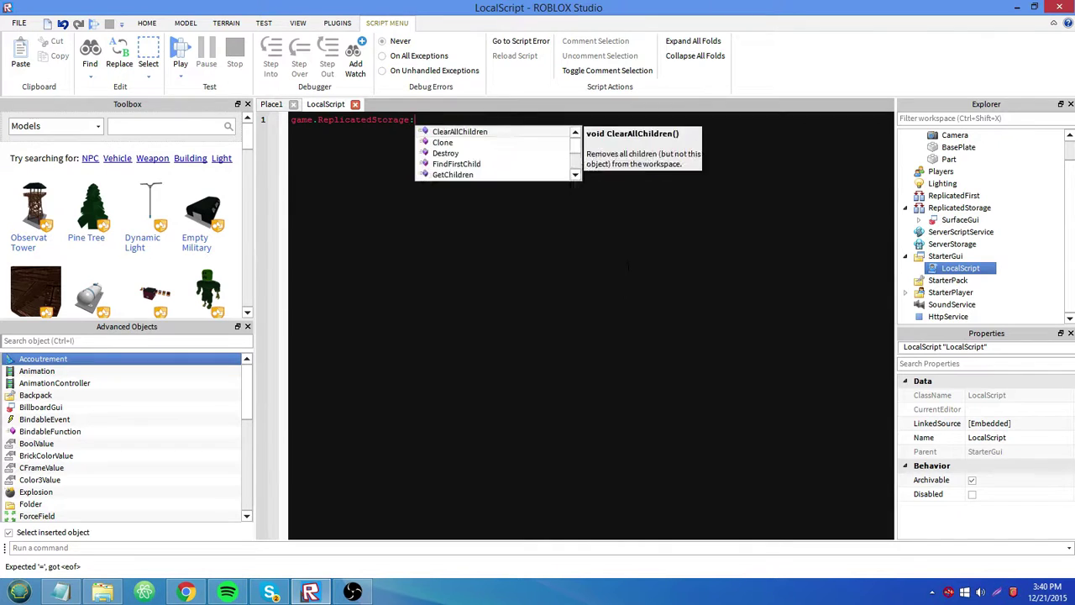
{"action": "type", "text": "Wa"}
{"action": "key", "text": "Tab"}
{"action": "type", "text": "(\"SurfaceGui\")"}
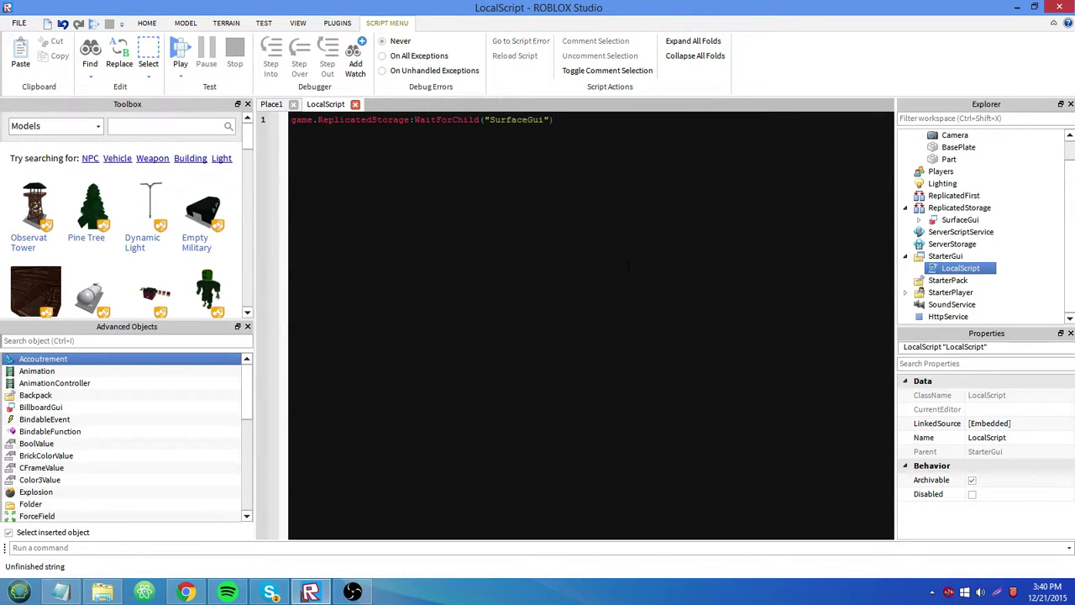
Complete the LocalScript line by assigning the SurfaceGui's Adornee with .Adornee = game.Workspace.Part.
{"action": "type", "text": ".Adornee = "}
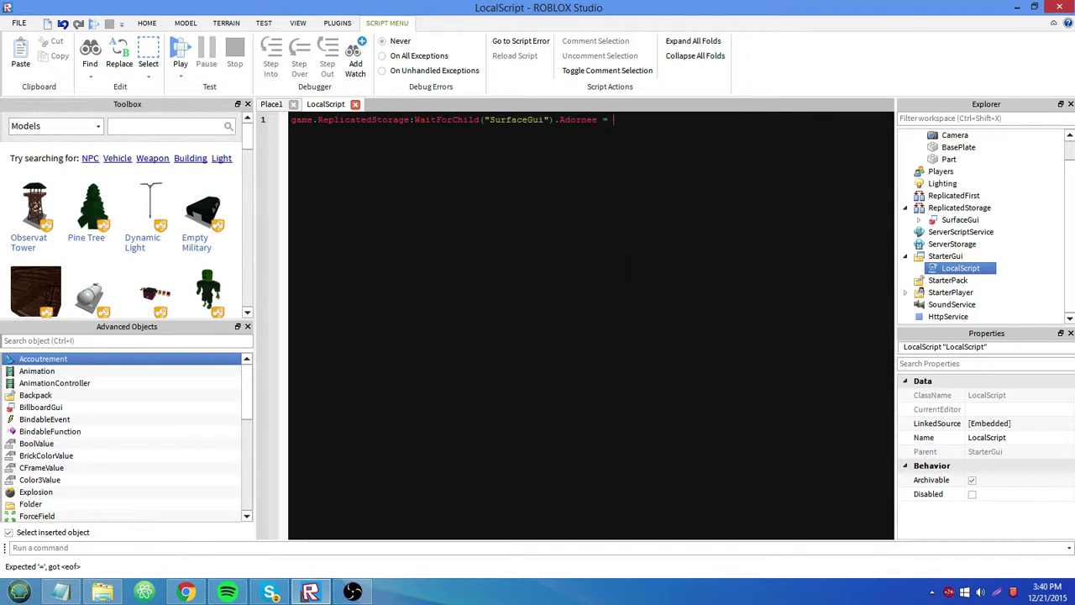
{"action": "type", "text": "game.Workspace.Part"}
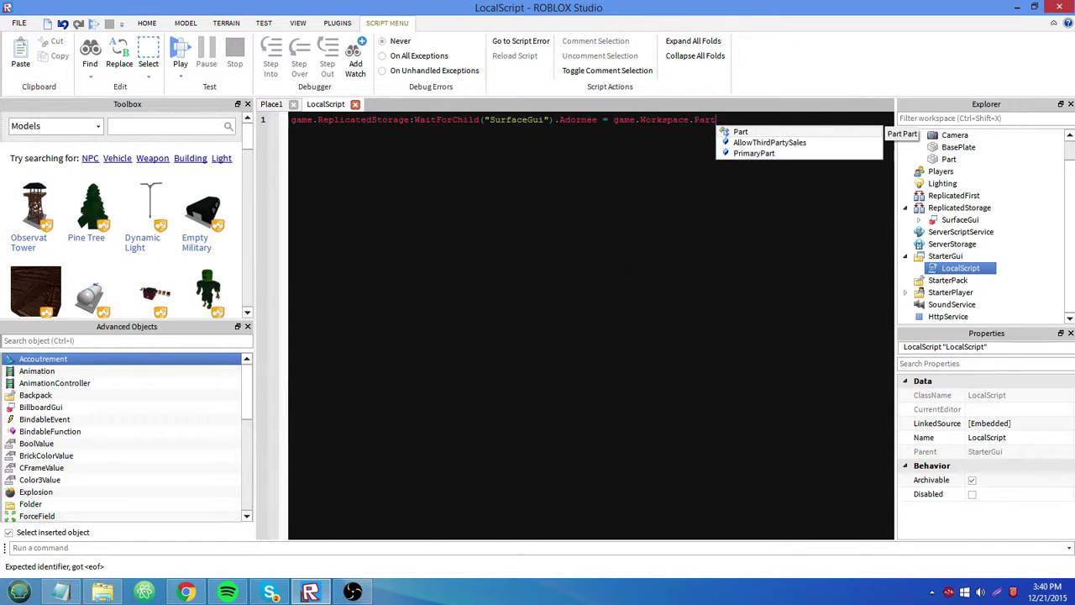
{"action": "key", "text": "Return"}
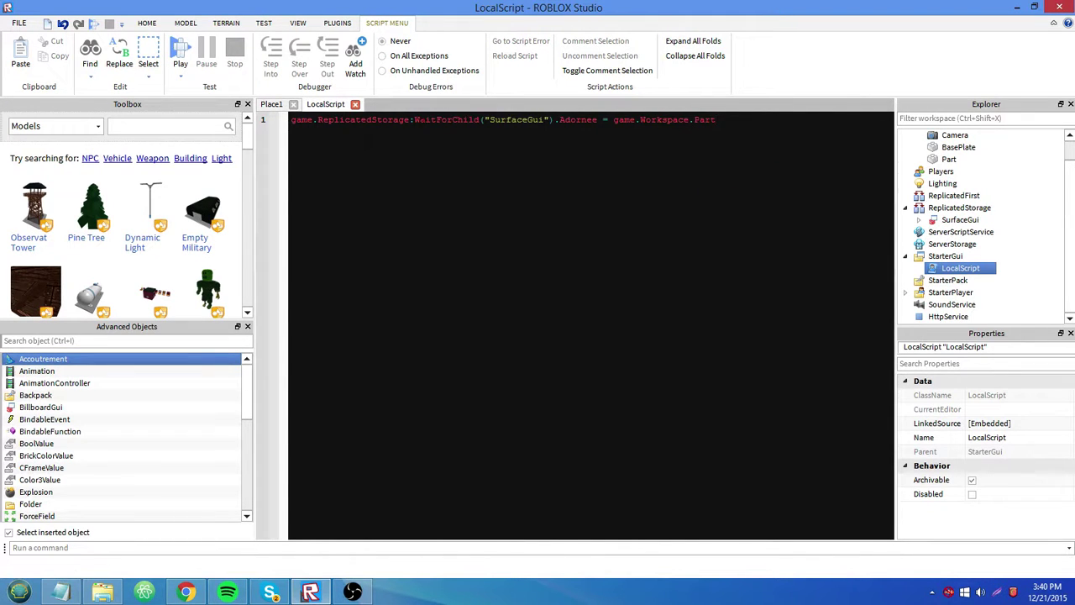
{"action": "left_click", "coordinate": [456, 120]}
{"action": "left_click", "coordinate": [541, 120]}
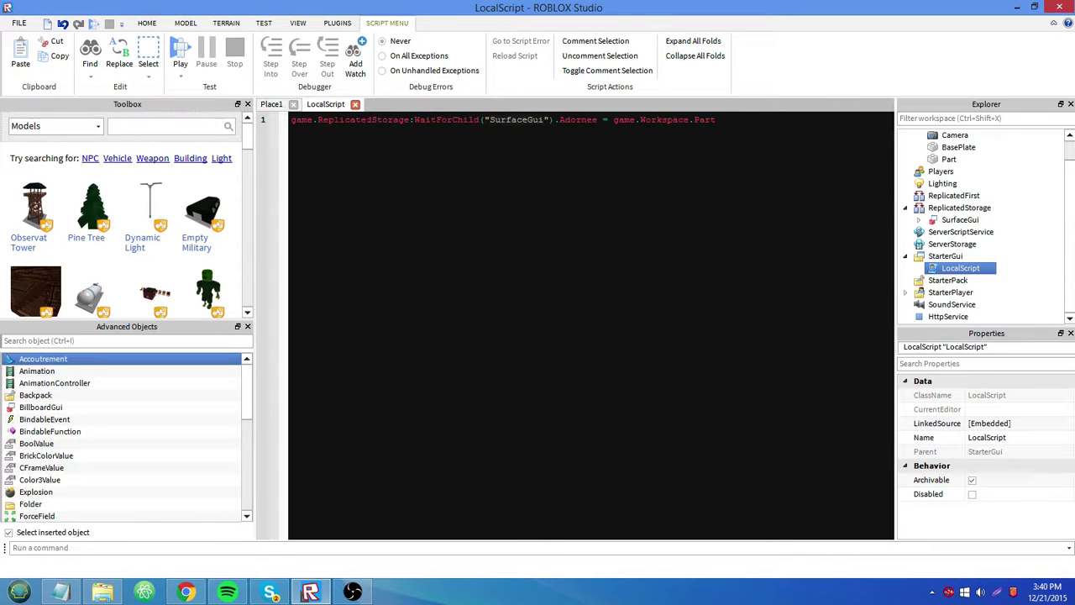
{"action": "left_click_drag", "start_coordinate": [344, 119], "coordinate": [408, 119]}
{"action": "left_click_drag", "start_coordinate": [613, 120], "coordinate": [715, 120]}
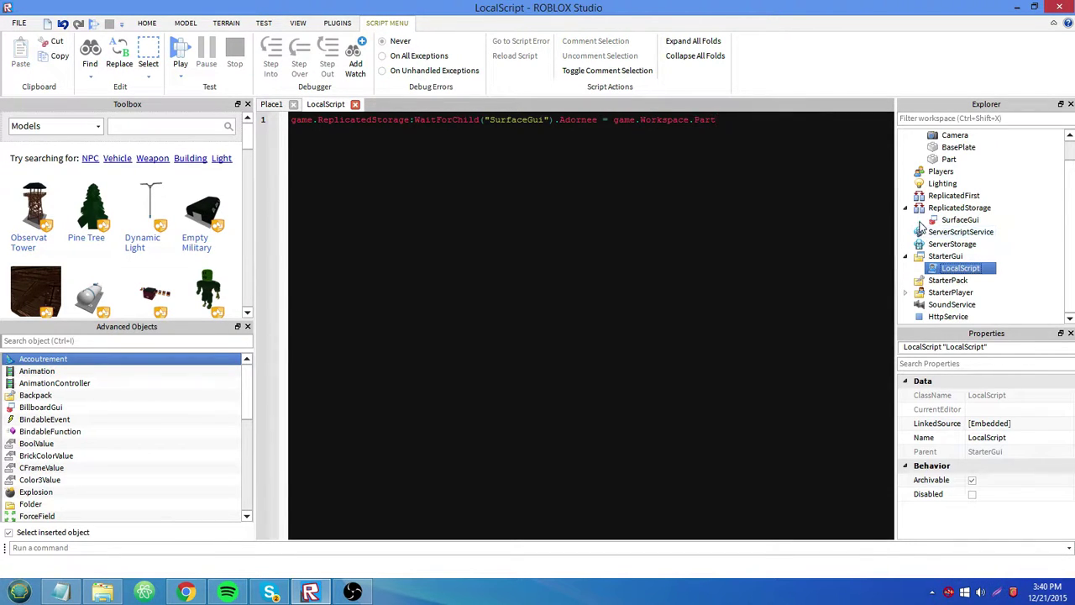
{"action": "left_click", "coordinate": [942, 209]}
{"action": "left_click", "coordinate": [941, 218]}
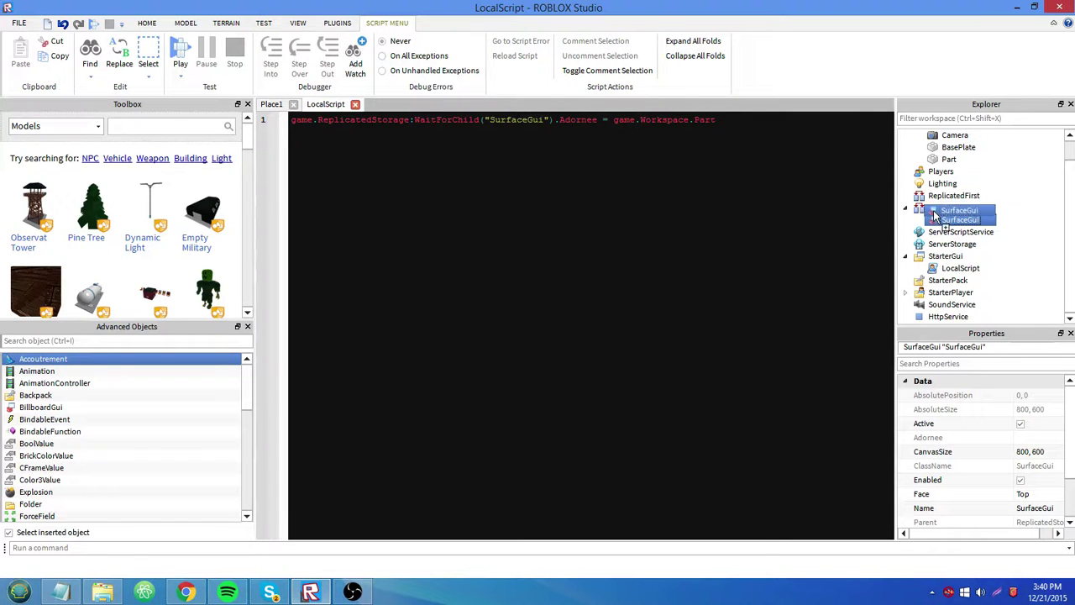
{"action": "key", "text": "ctrl+c"}
{"action": "left_click", "coordinate": [936, 208]}
{"action": "key", "text": "ctrl+v"}
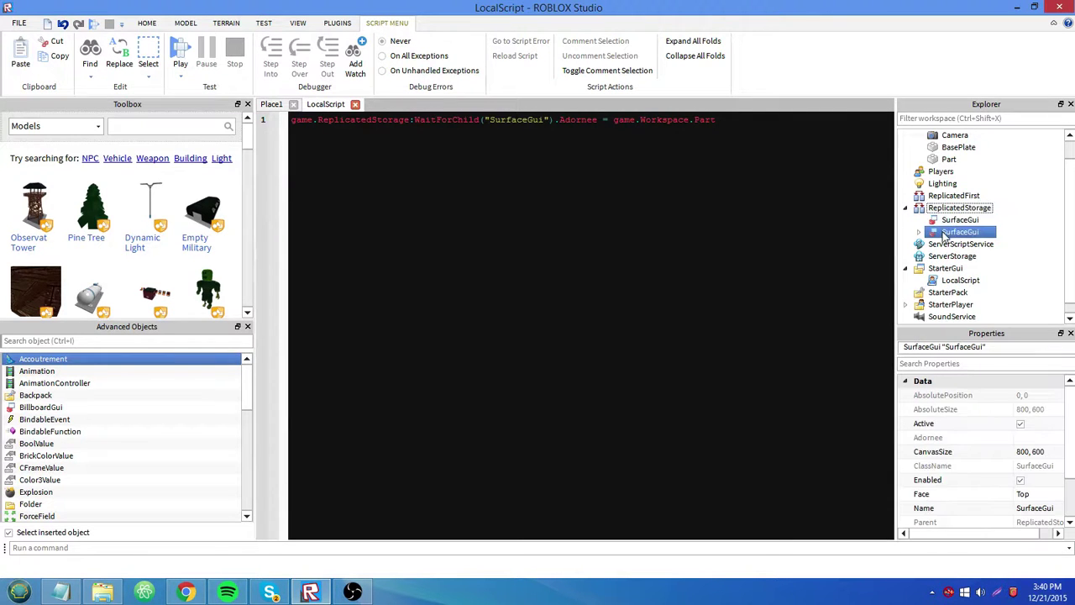
{"action": "key", "text": "Delete"}
Expand the SurfaceGui in ReplicatedStorage, review the code of the TextButton's Script, and close that script.
{"action": "left_click", "coordinate": [919, 222]}
{"action": "left_click", "coordinate": [931, 231]}
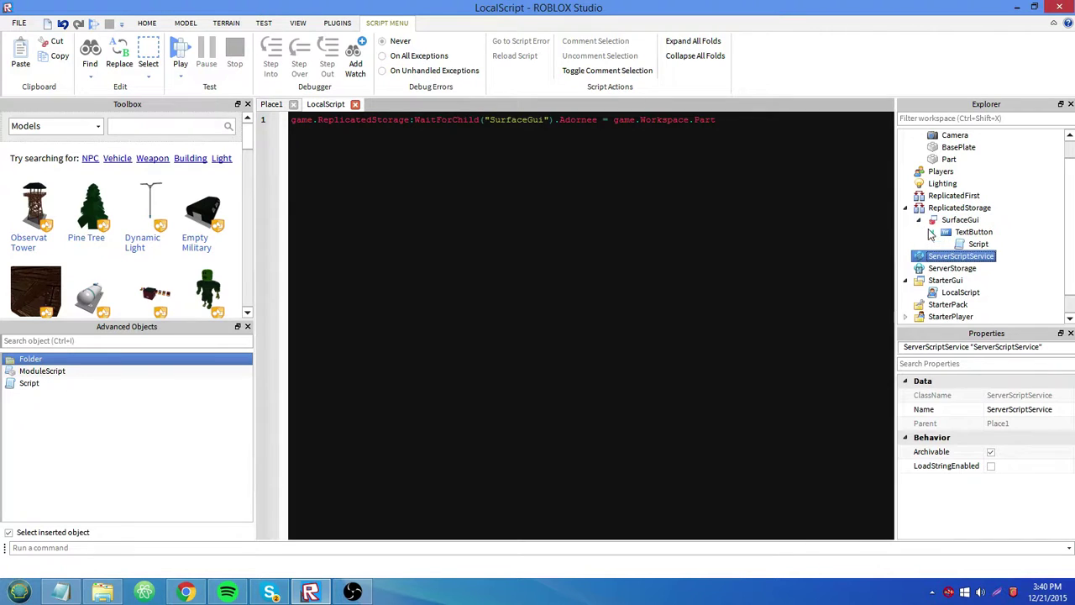
{"action": "left_click", "coordinate": [1000, 244]}
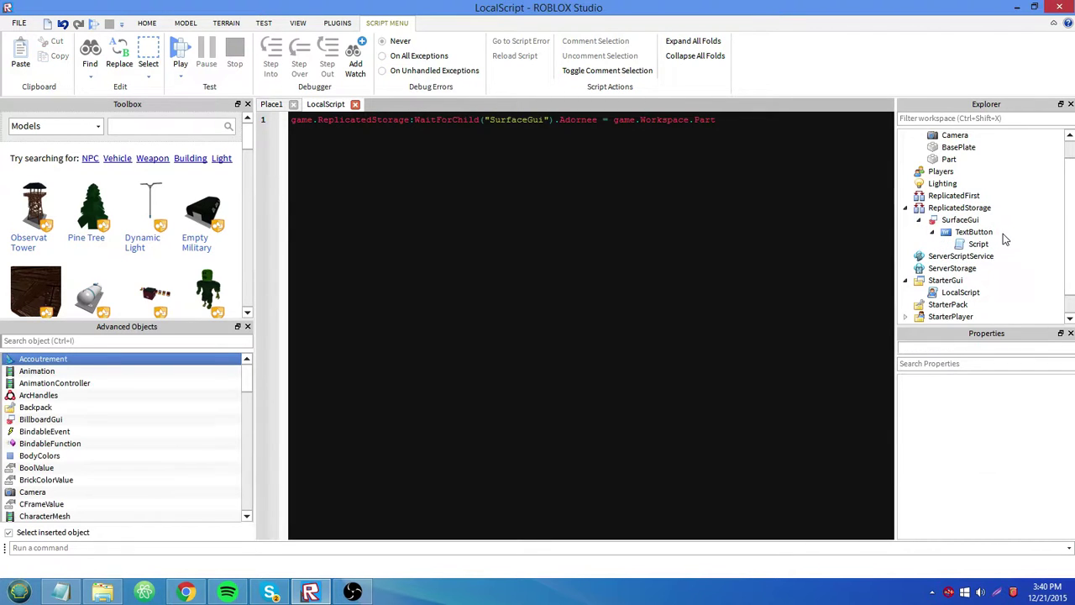
{"action": "double_click", "coordinate": [961, 249]}
{"action": "left_click", "coordinate": [960, 248]}
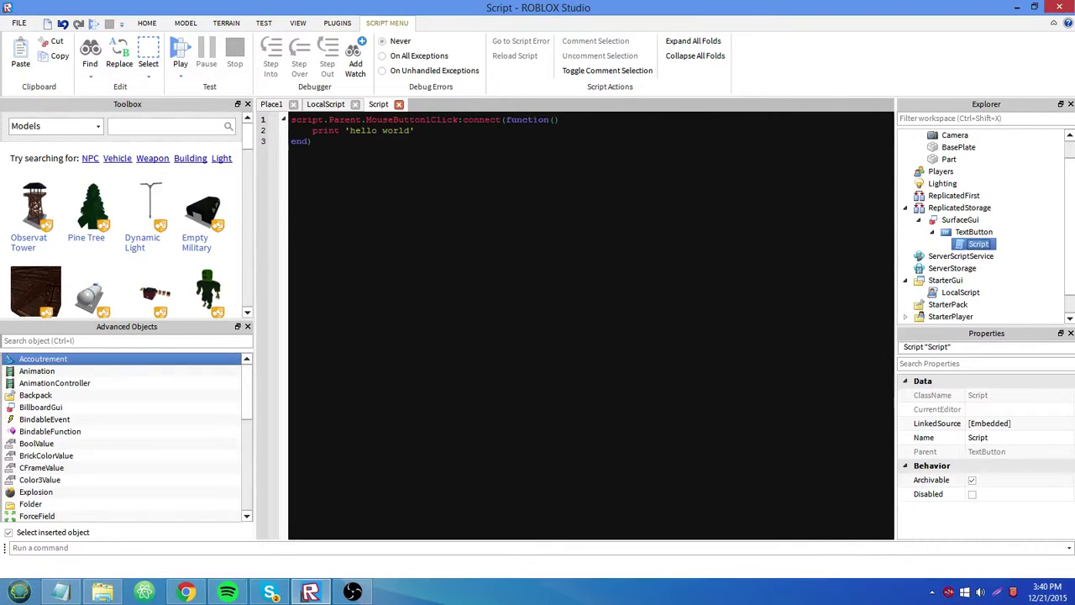
{"action": "left_click", "coordinate": [398, 104]}
Start a server test with a player and open the developer console with the Part in the player's view.
{"action": "key", "text": "F7"}
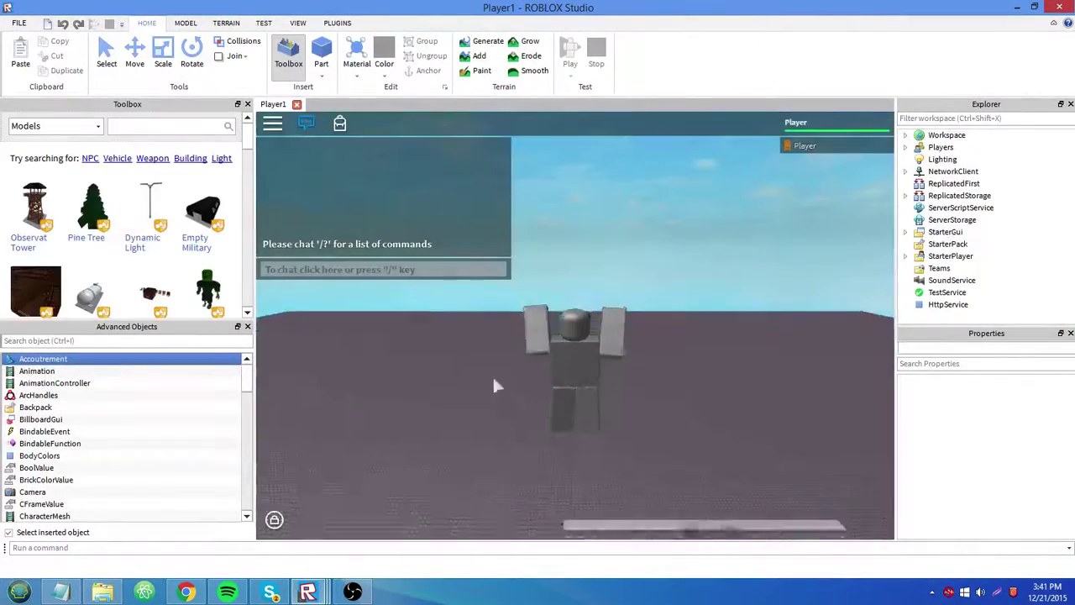
{"action": "right_click_drag", "start_coordinate": [492, 375], "coordinate": [641, 339]}
{"action": "key", "text": "F9"}
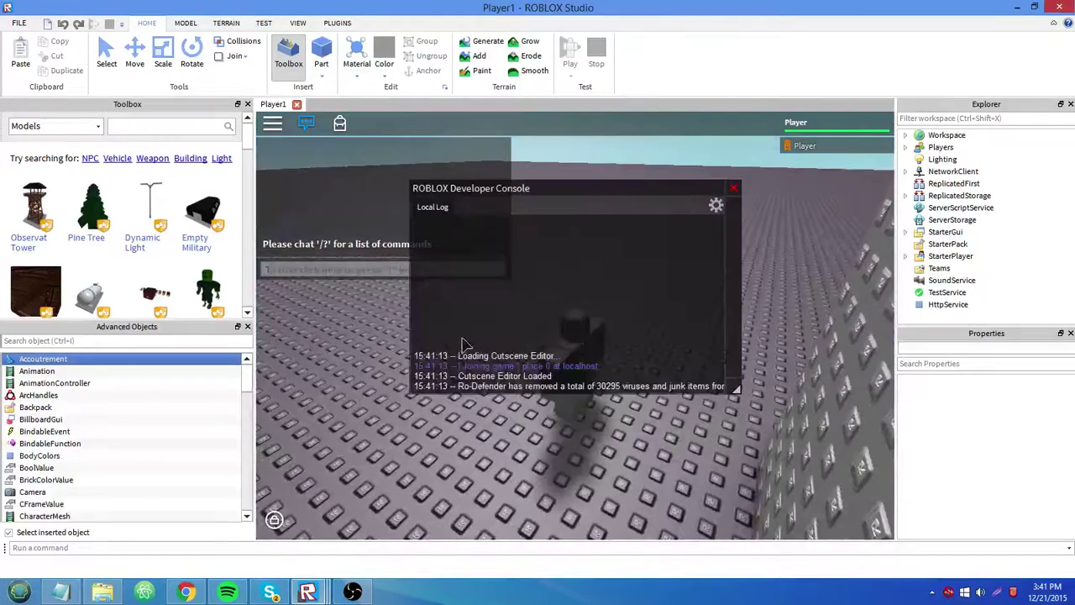
{"action": "right_click_drag", "start_coordinate": [779, 284], "coordinate": [780, 284]}
{"action": "scroll", "coordinate": [780, 284], "scroll_direction": "down", "scroll_amount": 5}
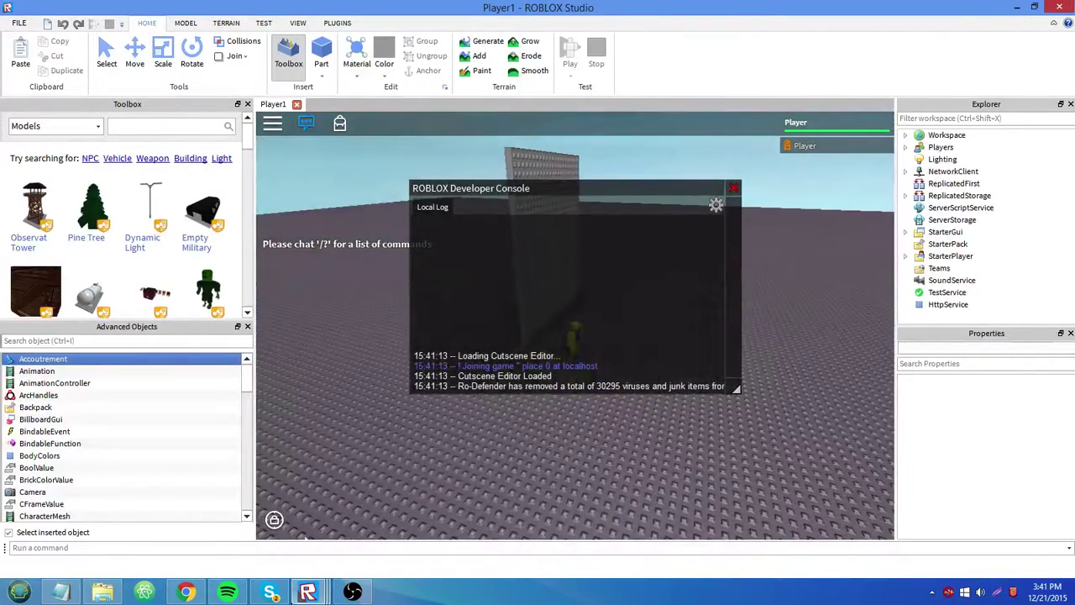
Check the output log in the test's server window, and return to the Player1 window to end the test.
{"action": "mouse_move", "coordinate": [308, 592]}
{"action": "left_click", "coordinate": [326, 550]}
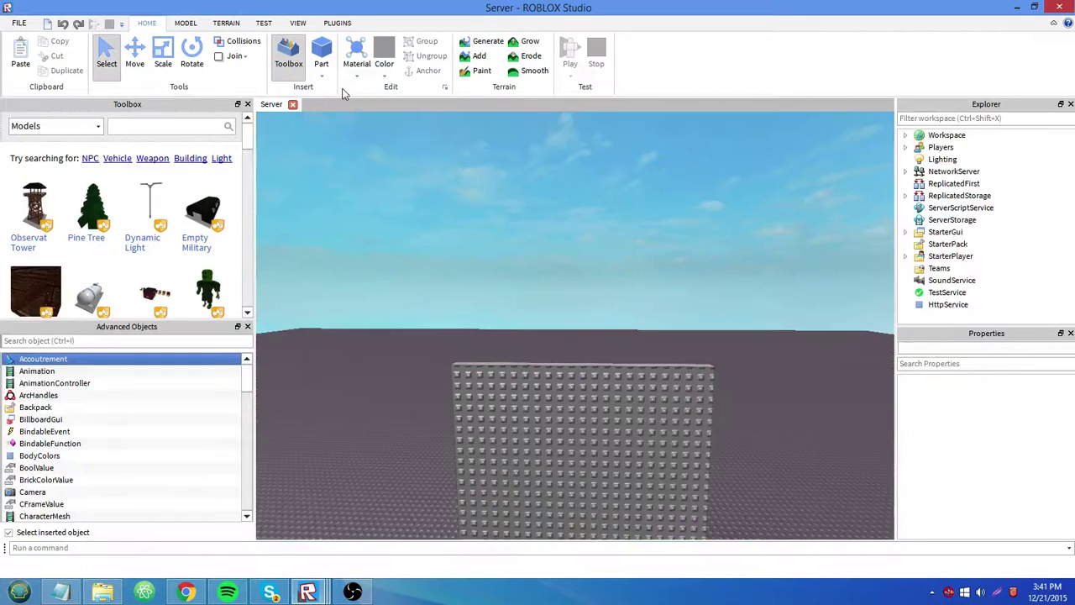
{"action": "left_click", "coordinate": [298, 22]}
{"action": "left_click", "coordinate": [286, 41]}
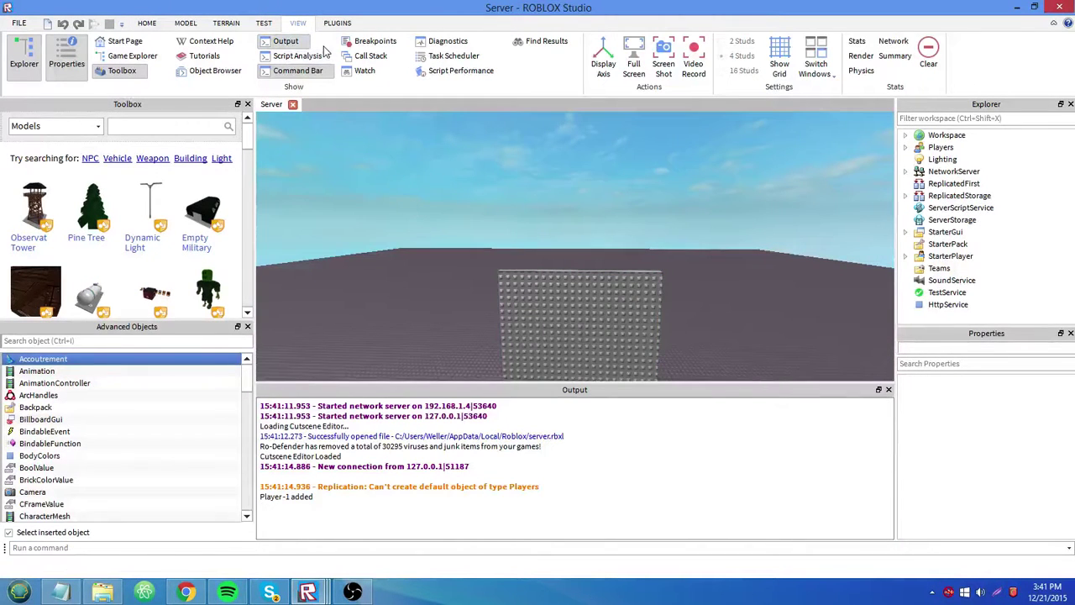
{"action": "left_click", "coordinate": [290, 42]}
{"action": "mouse_move", "coordinate": [307, 592]}
{"action": "left_click", "coordinate": [454, 521]}
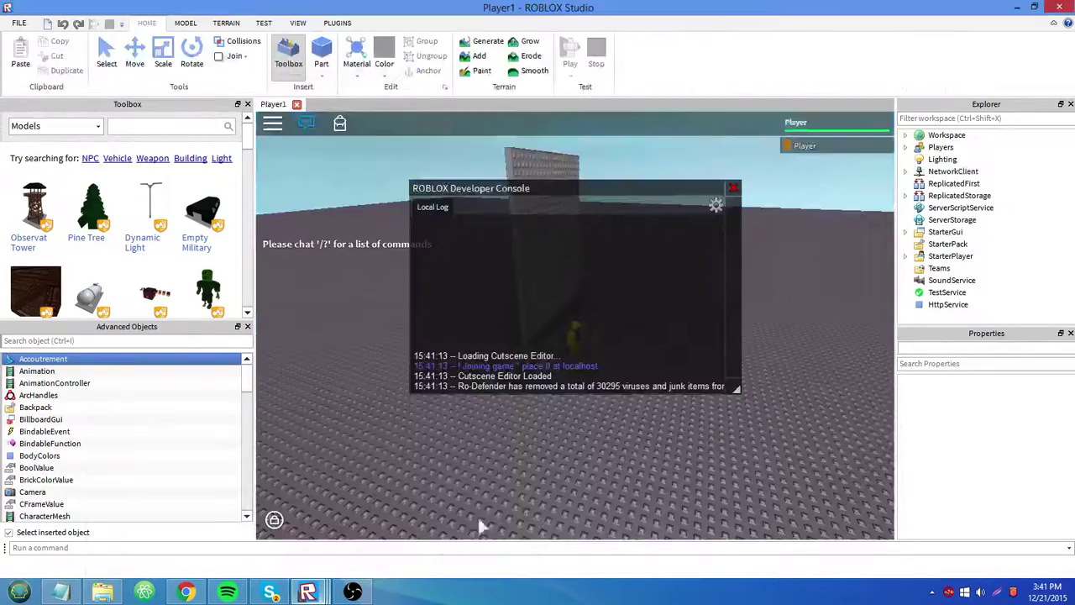
{"action": "left_click", "coordinate": [1068, 7]}
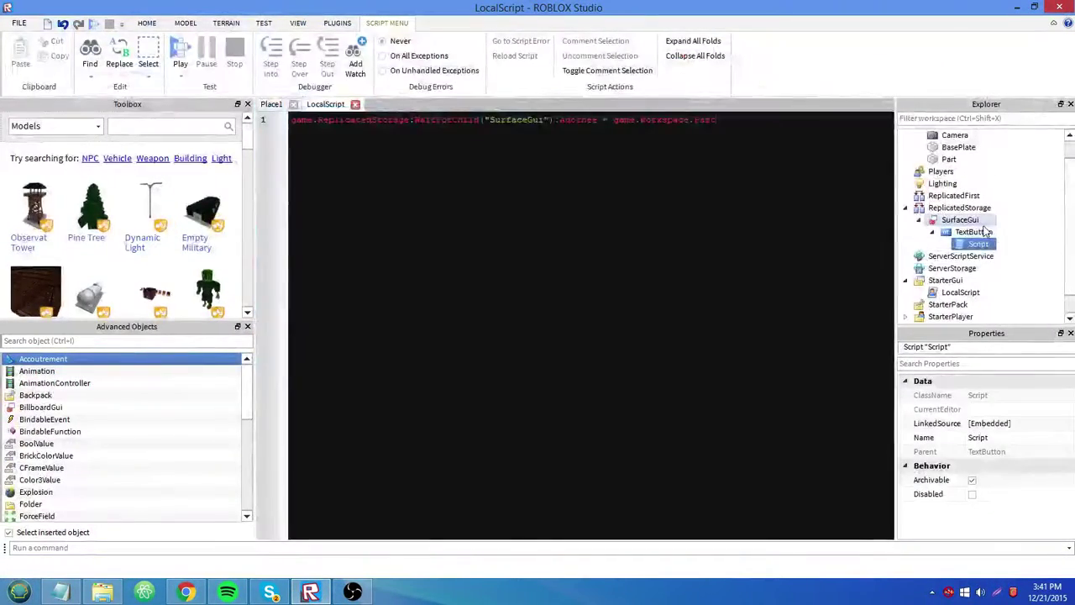
Move the SurfaceGui from ReplicatedStorage into StarterGui and expand it down to the TextButton's Script.
{"action": "left_click", "coordinate": [939, 220]}
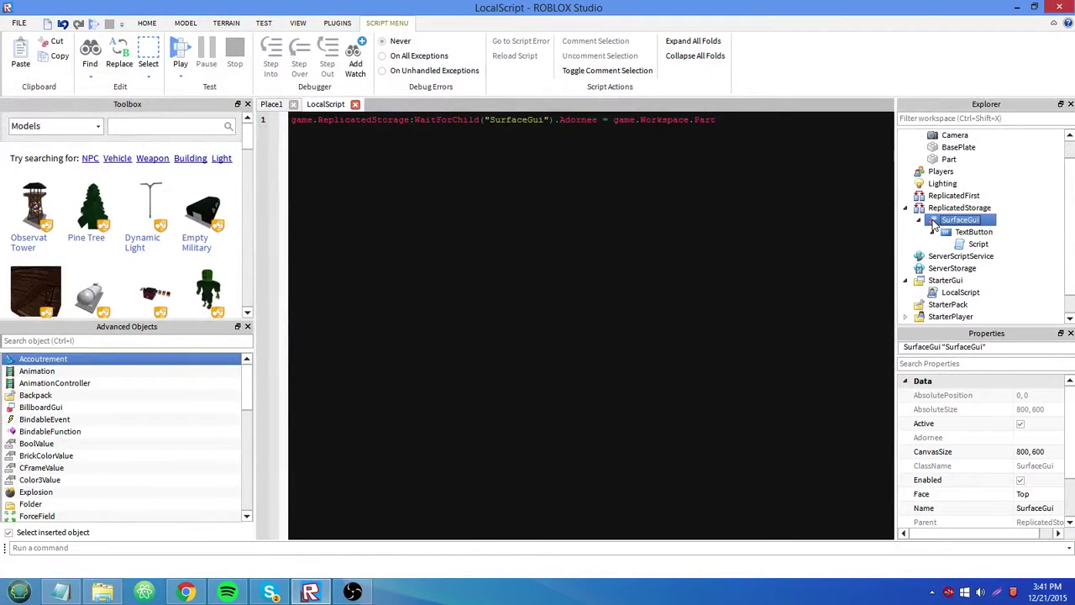
{"action": "left_click_drag", "start_coordinate": [934, 223], "coordinate": [924, 275]}
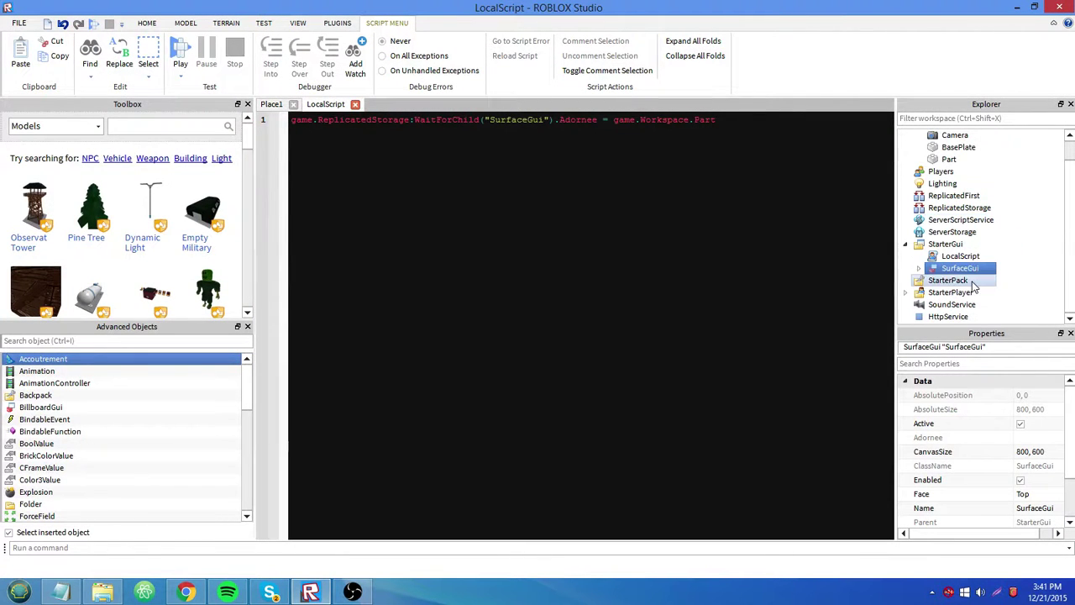
{"action": "left_click", "coordinate": [934, 266]}
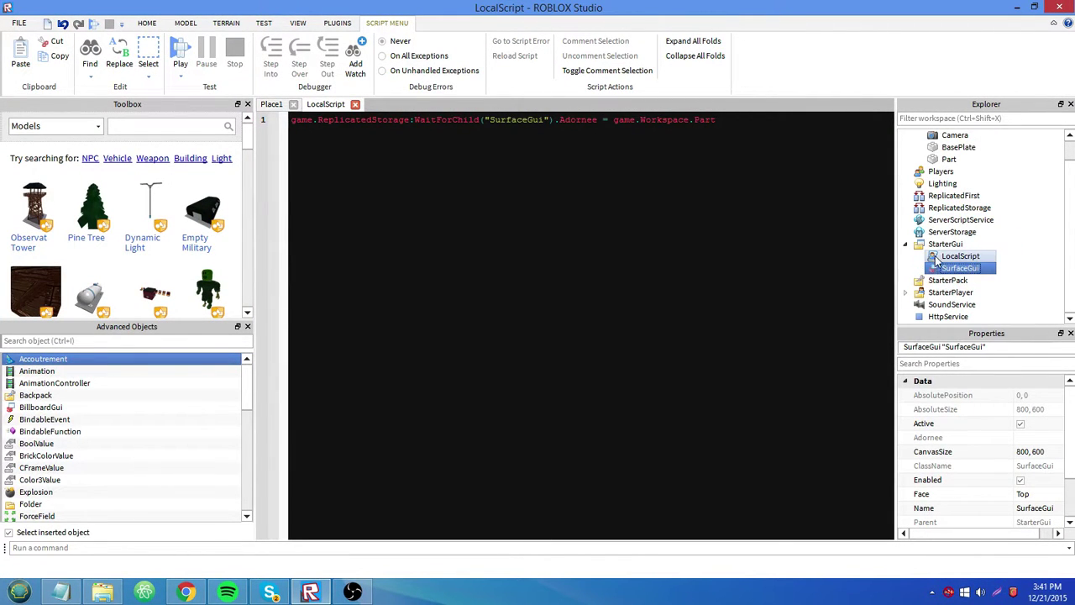
{"action": "left_click", "coordinate": [939, 245]}
{"action": "key", "text": "ctrl+shift+v"}
{"action": "left_click", "coordinate": [941, 270]}
{"action": "key", "text": "Delete"}
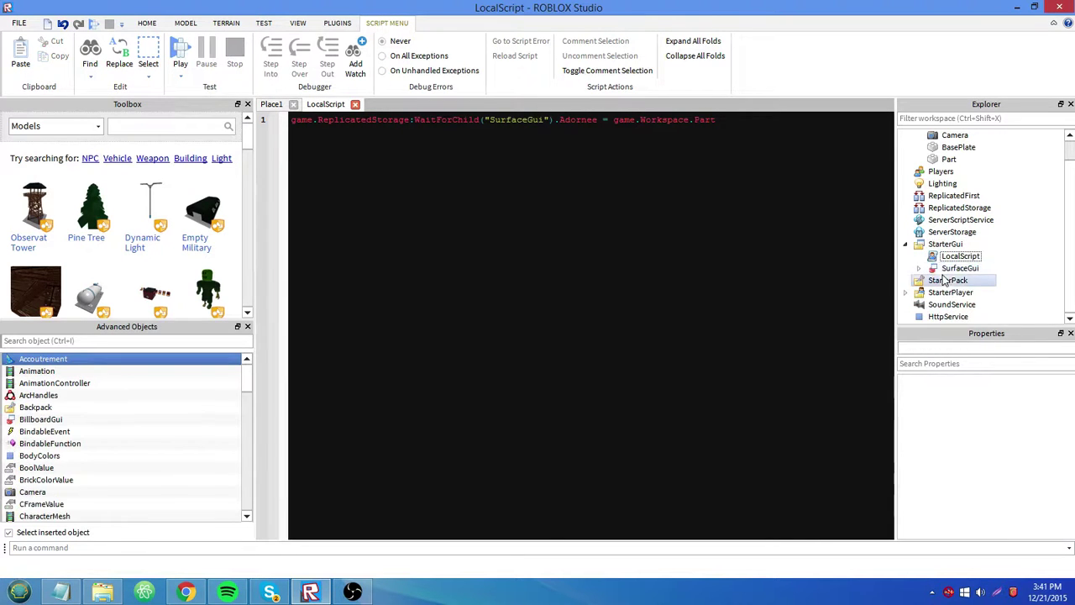
{"action": "left_click", "coordinate": [933, 269]}
{"action": "left_click", "coordinate": [918, 268]}
{"action": "left_click", "coordinate": [932, 280]}
{"action": "left_click", "coordinate": [932, 245]}
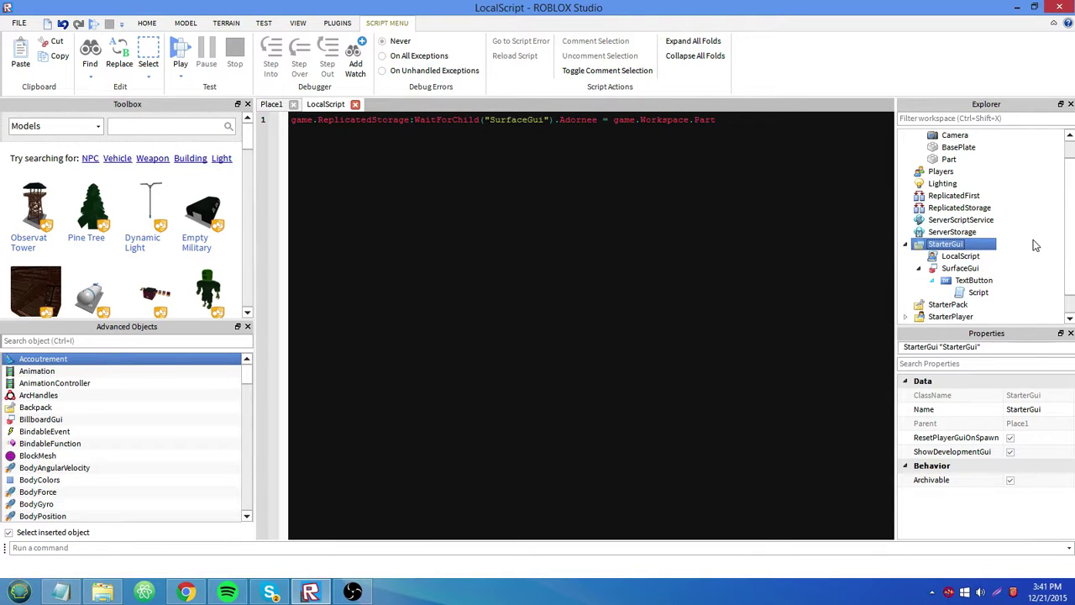
Replace game.ReplicatedStorage with script.Parent at the start of the LocalScript's line.
{"action": "scroll", "coordinate": [963, 267], "scroll_direction": "up", "scroll_amount": 2}
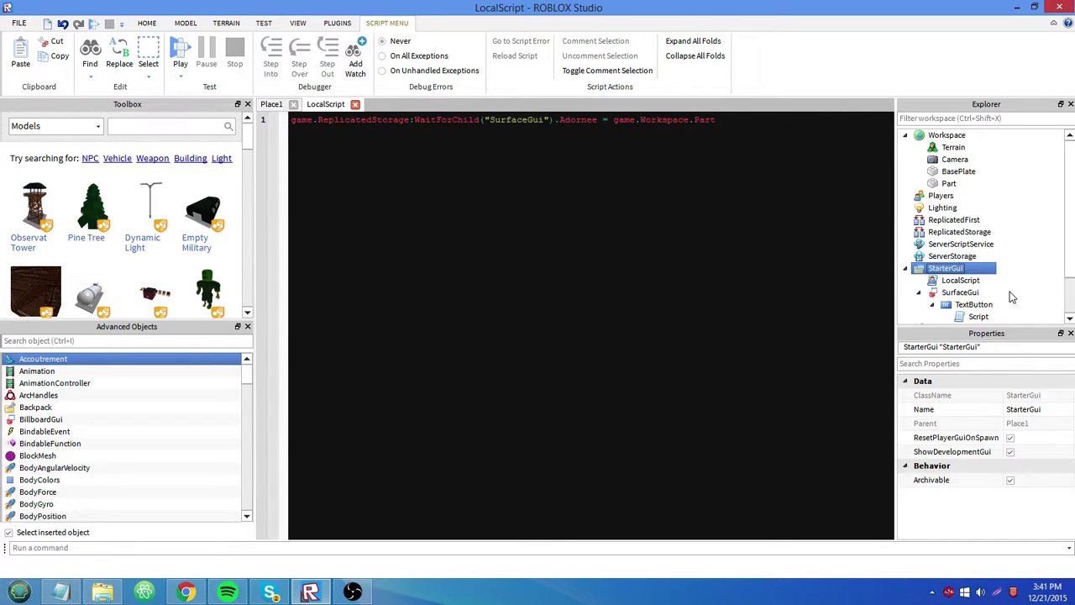
{"action": "scroll", "coordinate": [1013, 294], "scroll_direction": "down", "scroll_amount": 2}
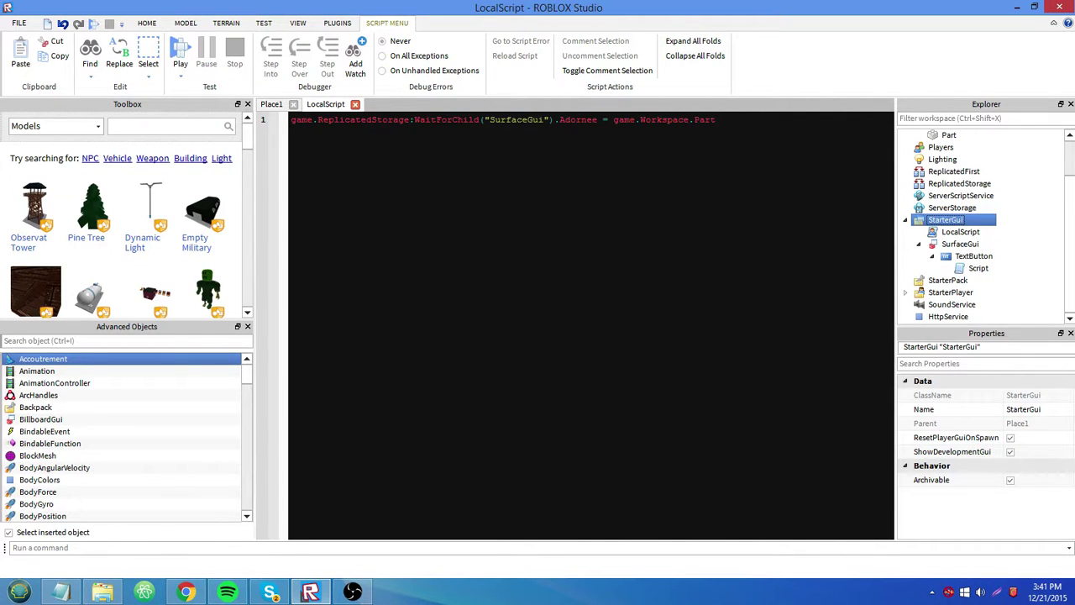
{"action": "mouse_move", "coordinate": [317, 119]}
{"action": "left_mouse_down"}
{"action": "mouse_move", "coordinate": [410, 119]}
{"action": "mouse_move", "coordinate": [323, 120]}
{"action": "left_mouse_up"}
{"action": "type", "text": "script.Parent"}
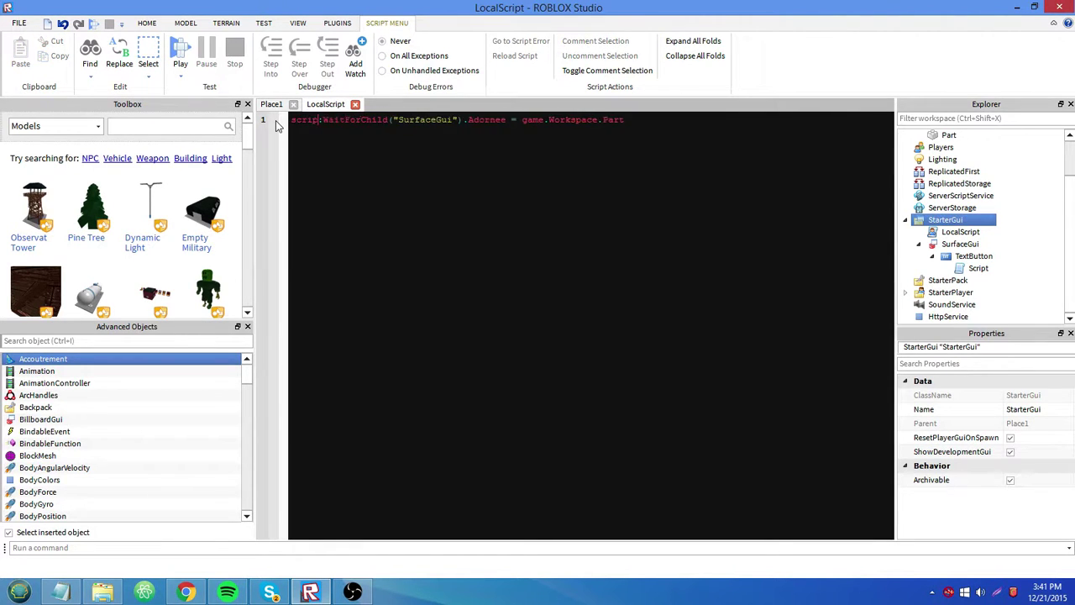
Insert a Folder into StarterGui and move the SurfaceGui into that Folder.
{"action": "left_click", "coordinate": [926, 228]}
{"action": "left_click", "coordinate": [925, 224]}
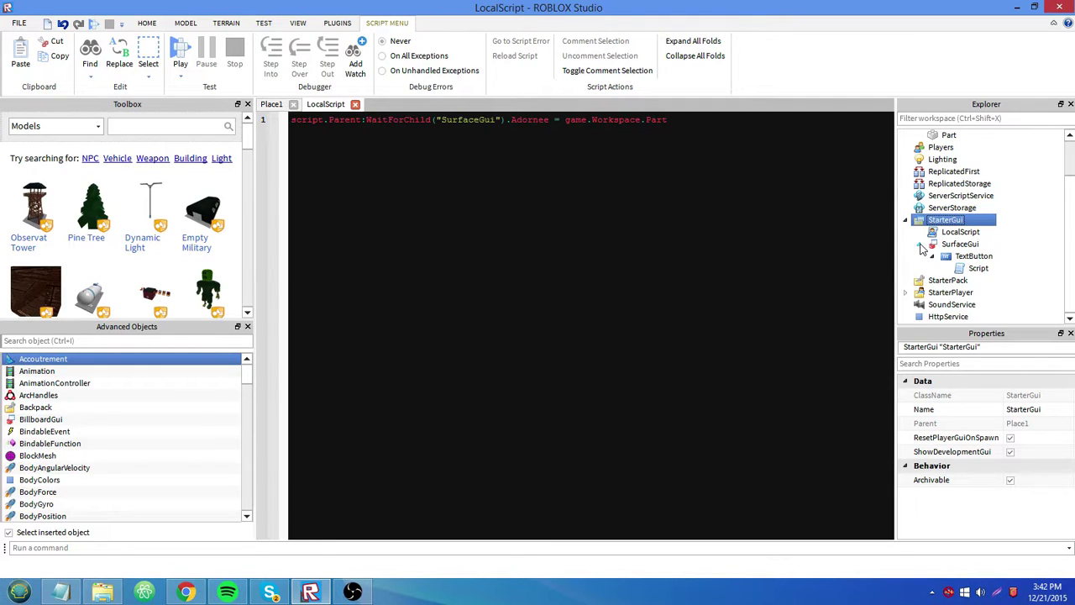
{"action": "left_click", "coordinate": [920, 245]}
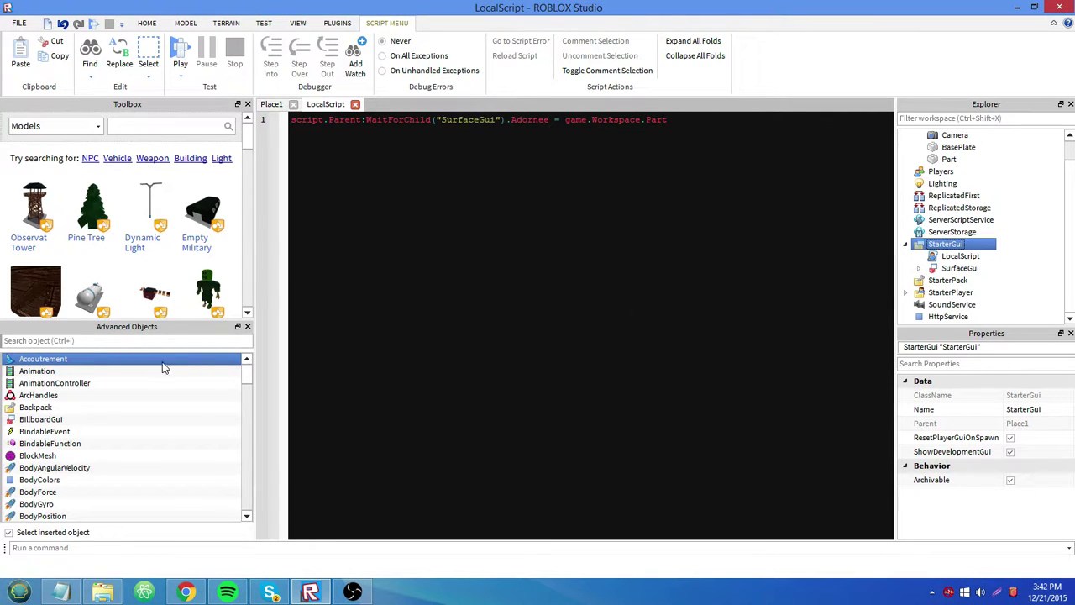
{"action": "left_click", "coordinate": [192, 412]}
{"action": "type", "text": "fo"}
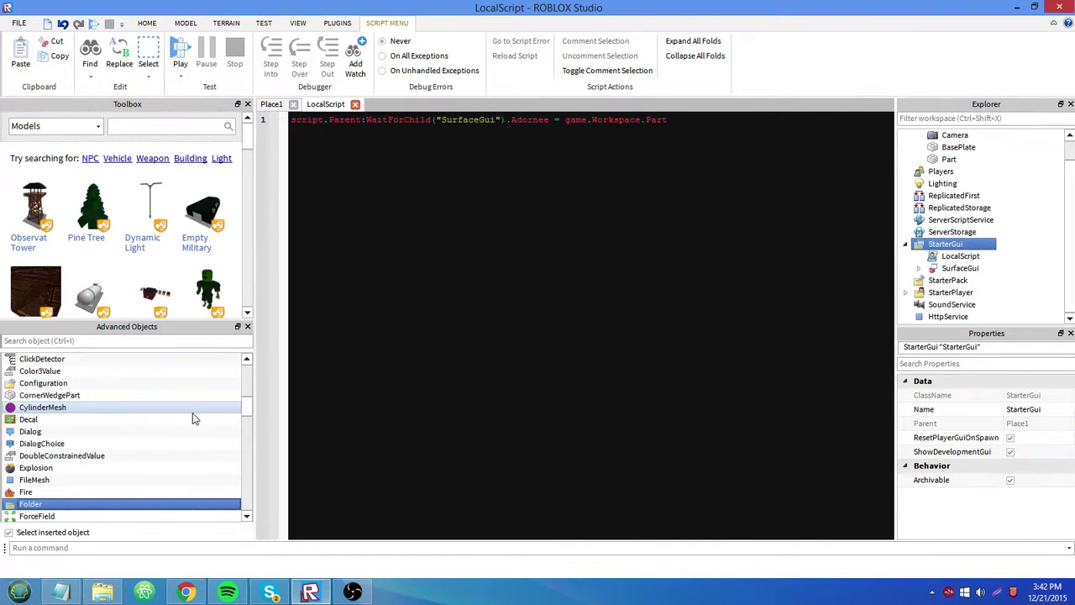
{"action": "key", "text": "Return"}
{"action": "left_click_drag", "start_coordinate": [957, 268], "coordinate": [953, 280]}
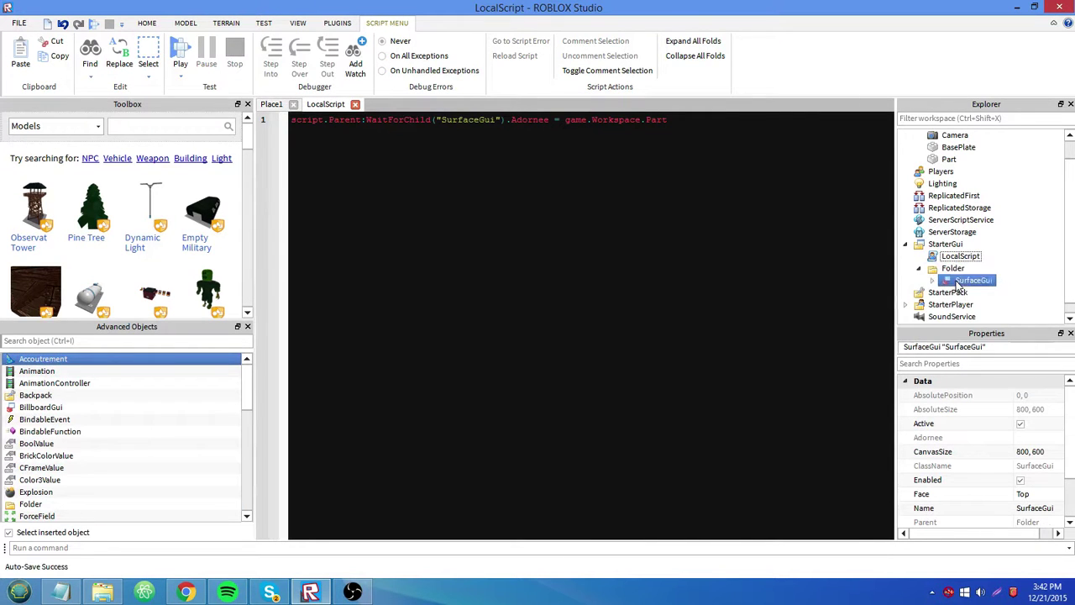
Insert .Folder after script.Parent in the LocalScript's line so it references the Folder in StarterGui.
{"action": "left_click", "coordinate": [360, 119]}
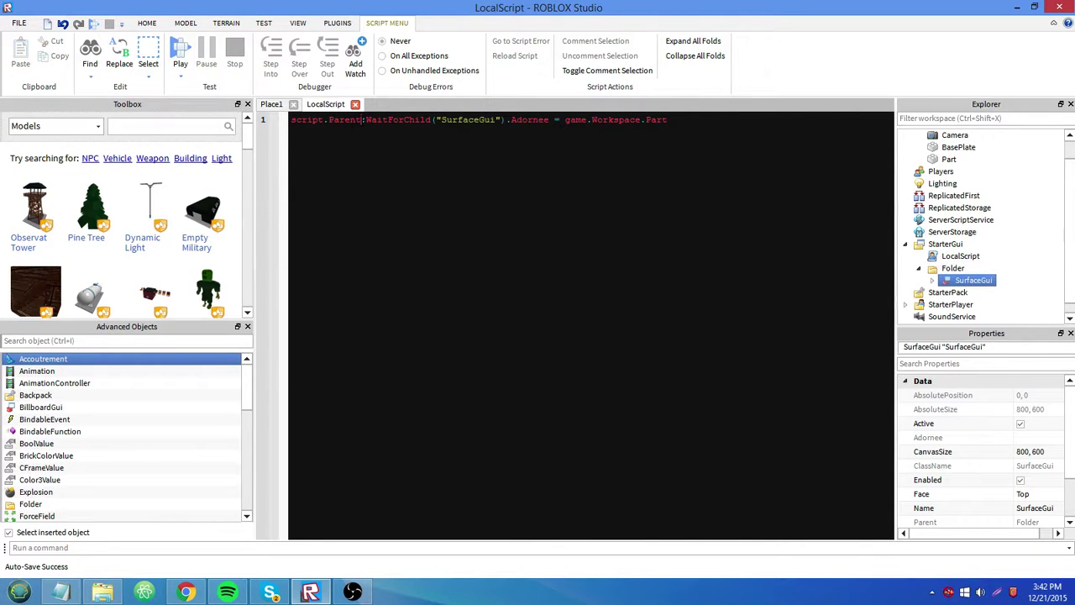
{"action": "type", "text": ".Folder"}
{"action": "left_click", "coordinate": [954, 268]}
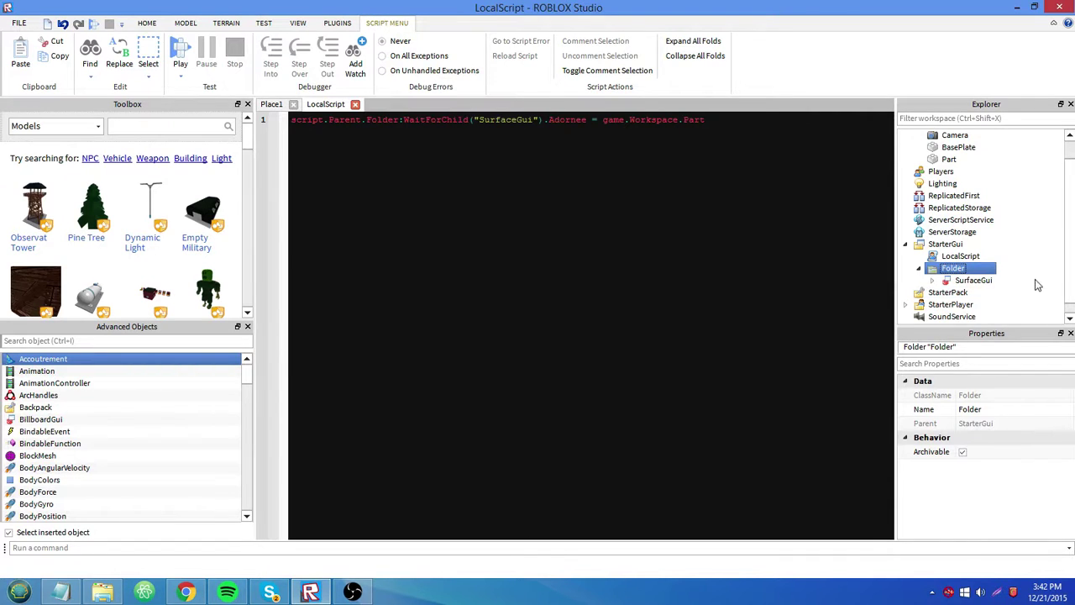
{"action": "left_click", "coordinate": [966, 279]}
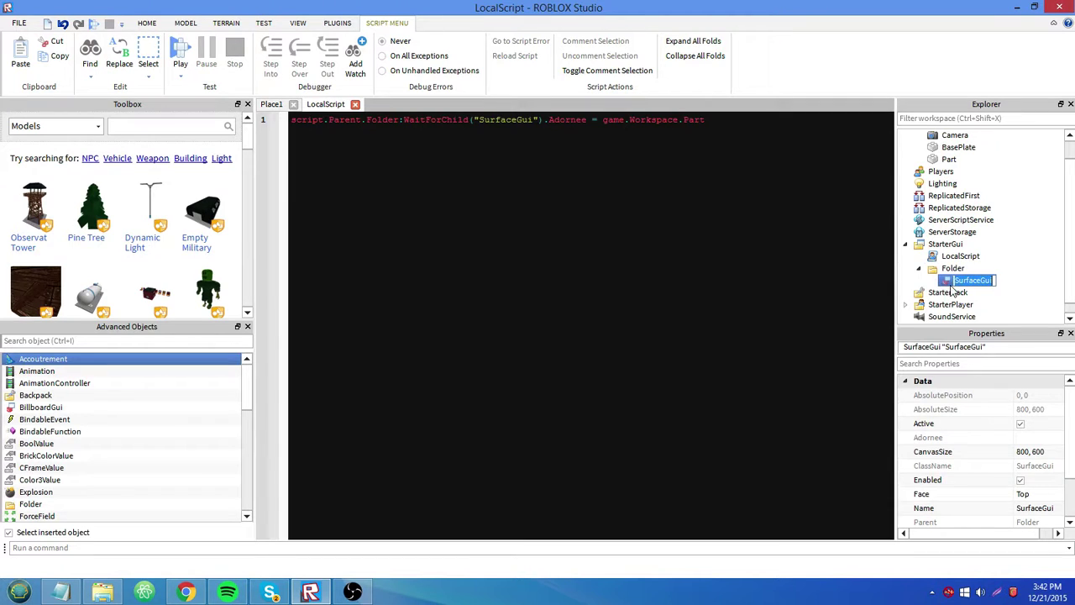
{"action": "left_click", "coordinate": [951, 269]}
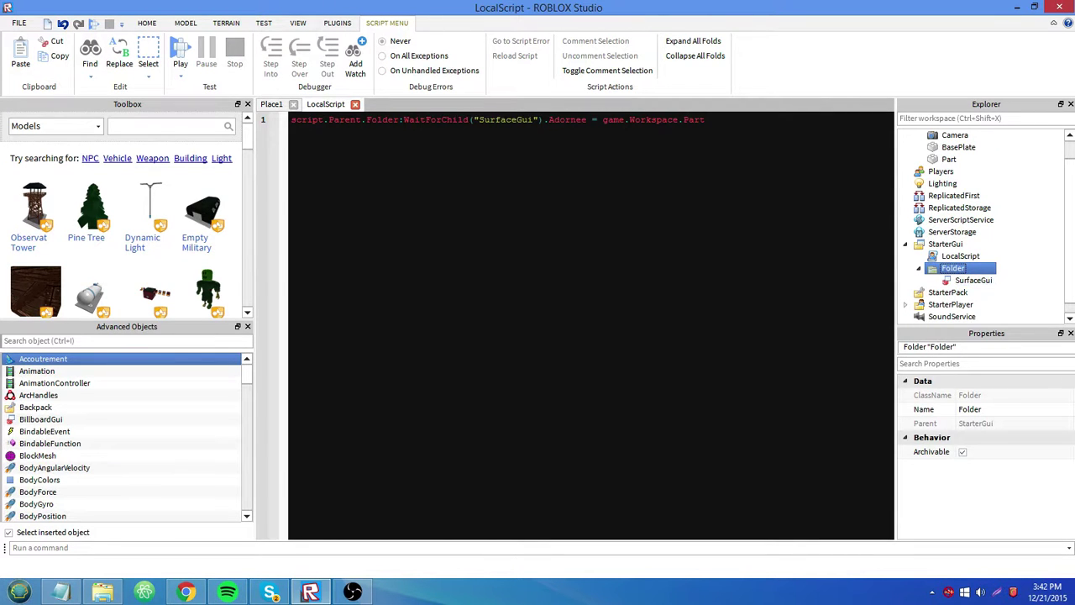
{"action": "left_click", "coordinate": [966, 280]}
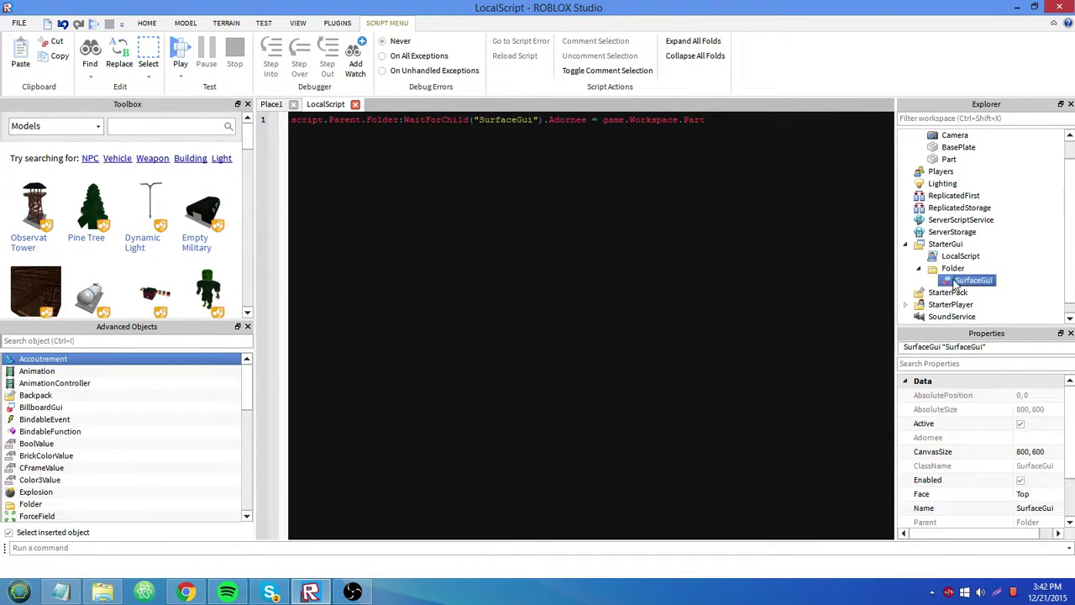
Test the game as a player, check the Developer Console log, and close the test windows to return to the LocalScript.
{"action": "left_click", "coordinate": [601, 184]}
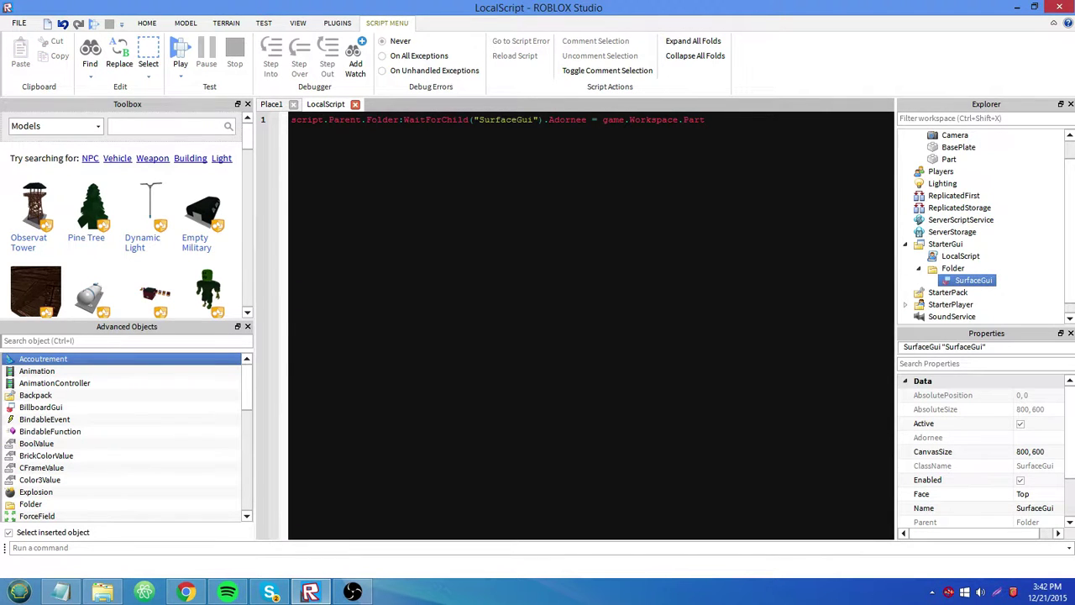
{"action": "key", "text": "F5"}
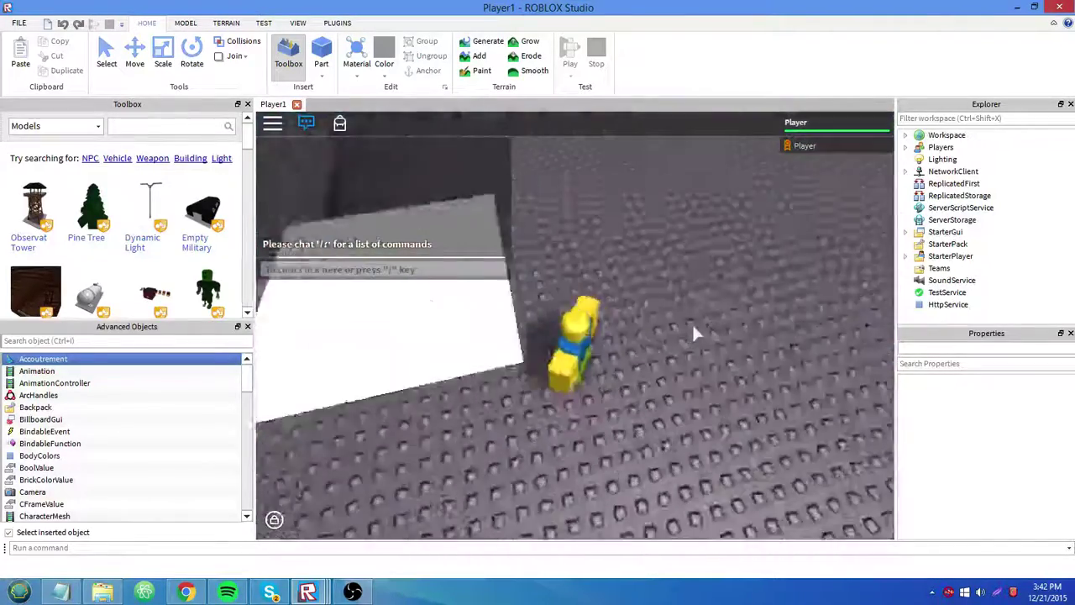
{"action": "key", "text": "F9"}
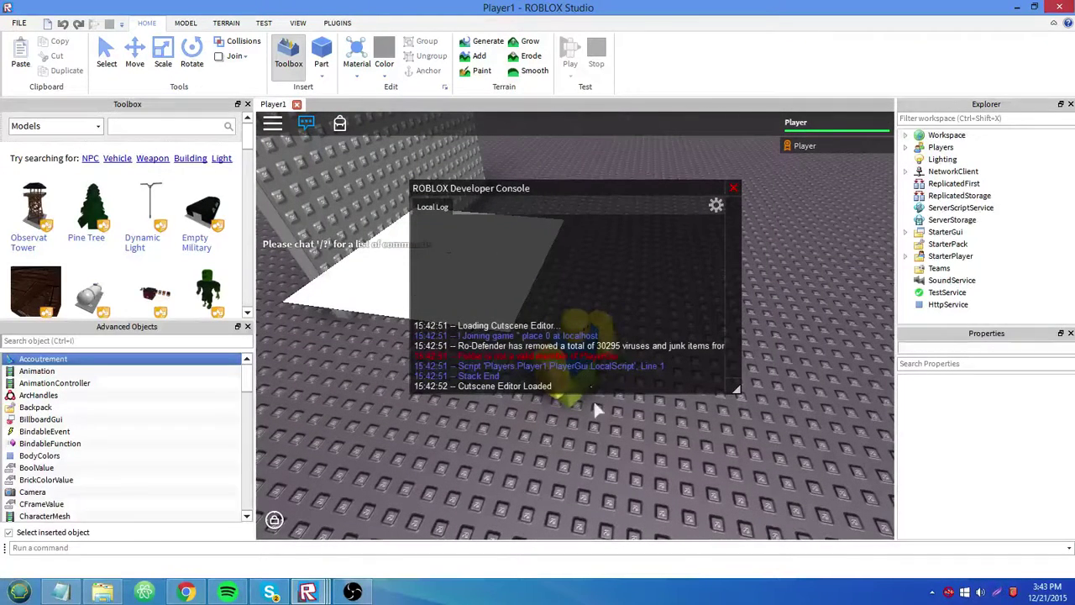
{"action": "mouse_move", "coordinate": [307, 592]}
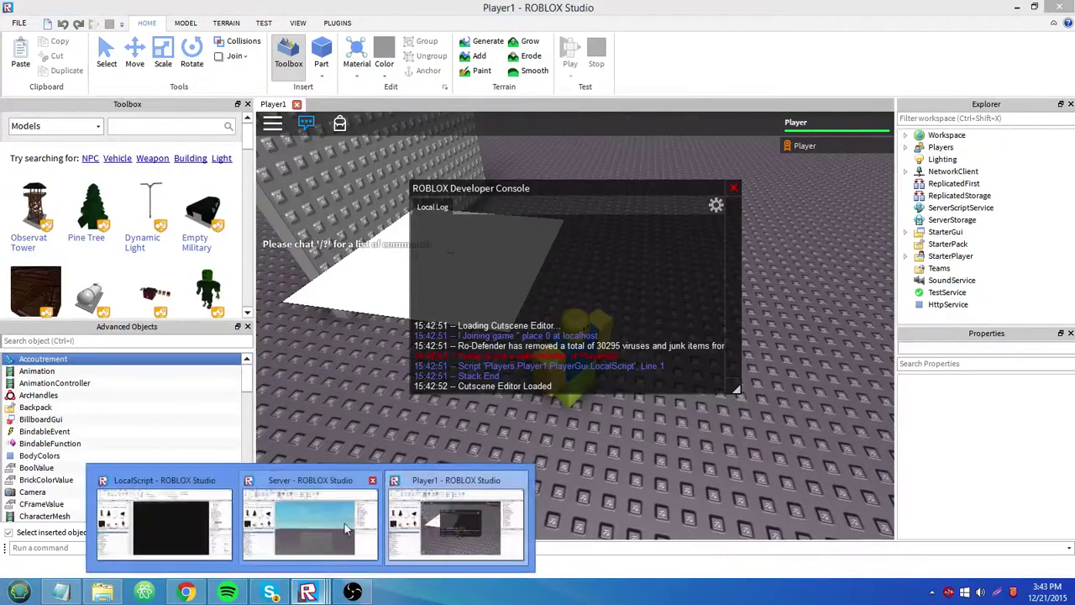
{"action": "left_click", "coordinate": [376, 491]}
{"action": "left_click", "coordinate": [223, 521]}
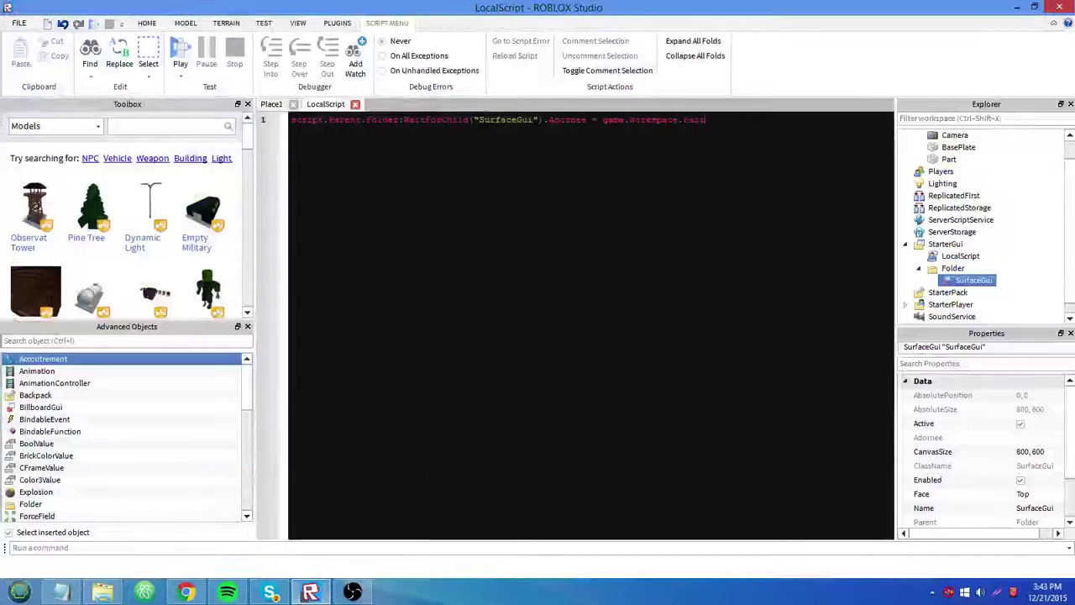
Replace .Folder with :WaitForChild("Folder") in the LocalScript's line, before :WaitForChild("SurfaceGui").
{"action": "left_click", "coordinate": [944, 244]}
{"action": "left_click", "coordinate": [367, 119]}
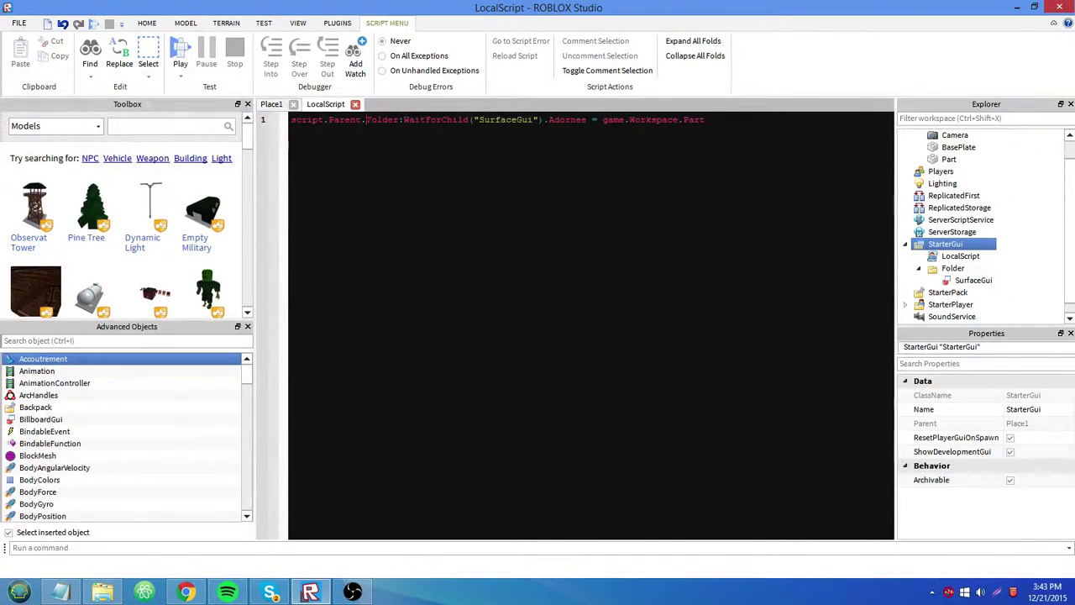
{"action": "key", "text": "BackSpace"}
{"action": "type", "text": ":WaitForChilD("}
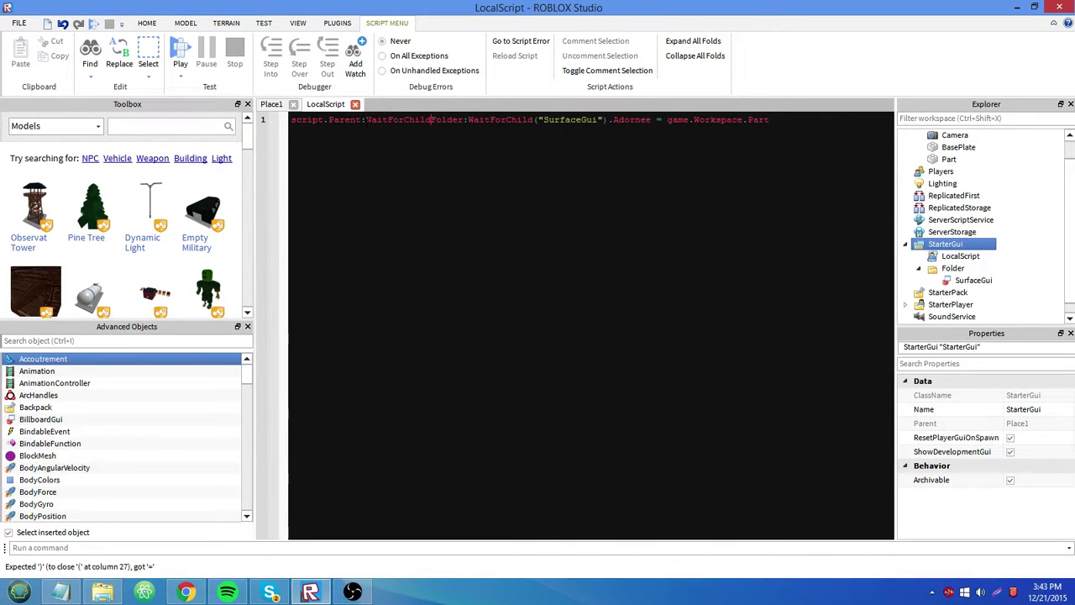
{"action": "key", "text": "BackSpace"}
{"action": "key", "text": "BackSpace"}
{"action": "type", "text": "d(\""}
{"action": "left_click", "coordinate": [471, 120]}
{"action": "type", "text": "\")"}
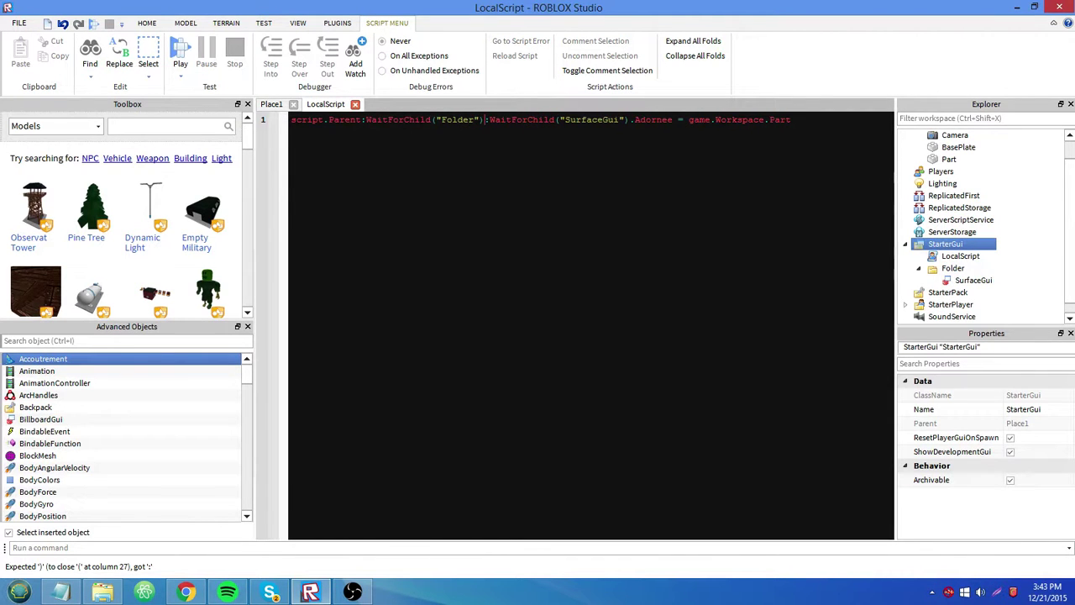
Start another player test, check the Developer Console's local log, and move the console clear of the Part.
{"action": "key", "text": "F5"}
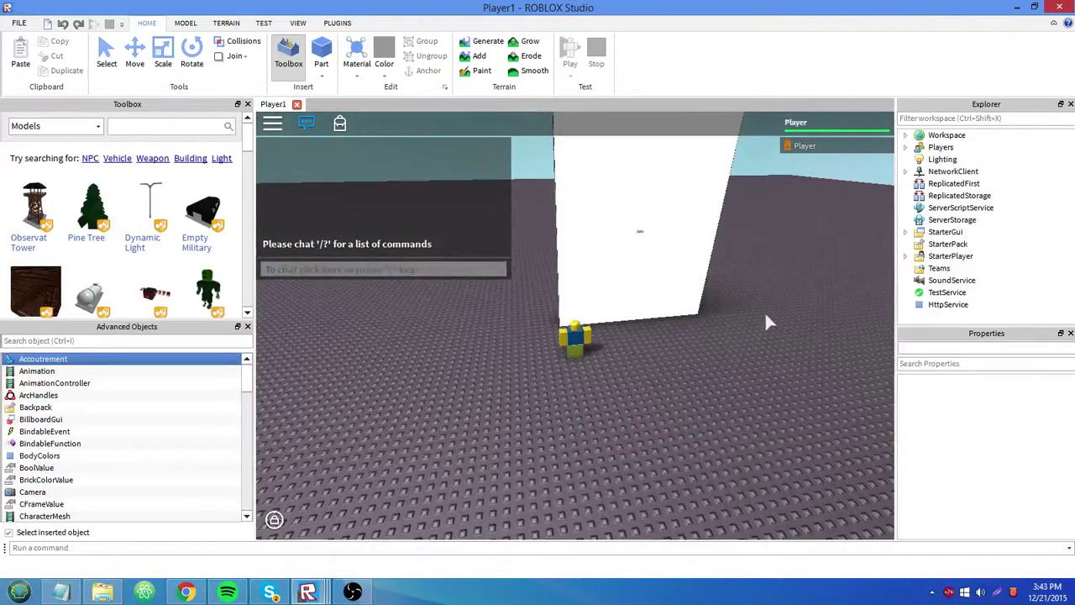
{"action": "key", "text": "F9"}
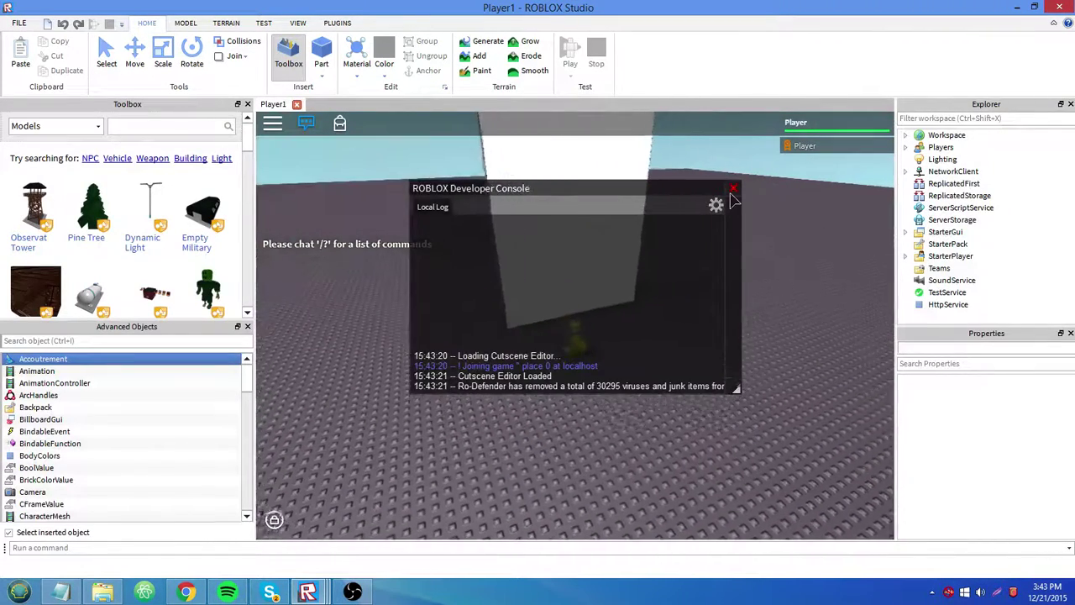
{"action": "left_click", "coordinate": [733, 190]}
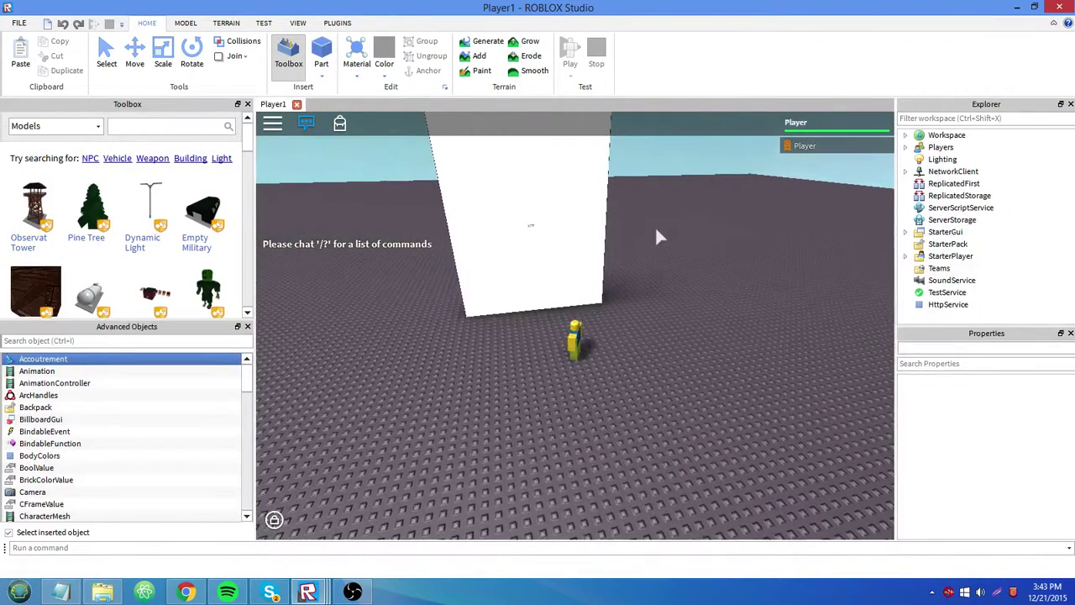
{"action": "key", "text": "F9"}
{"action": "left_click_drag", "start_coordinate": [494, 199], "coordinate": [837, 267]}
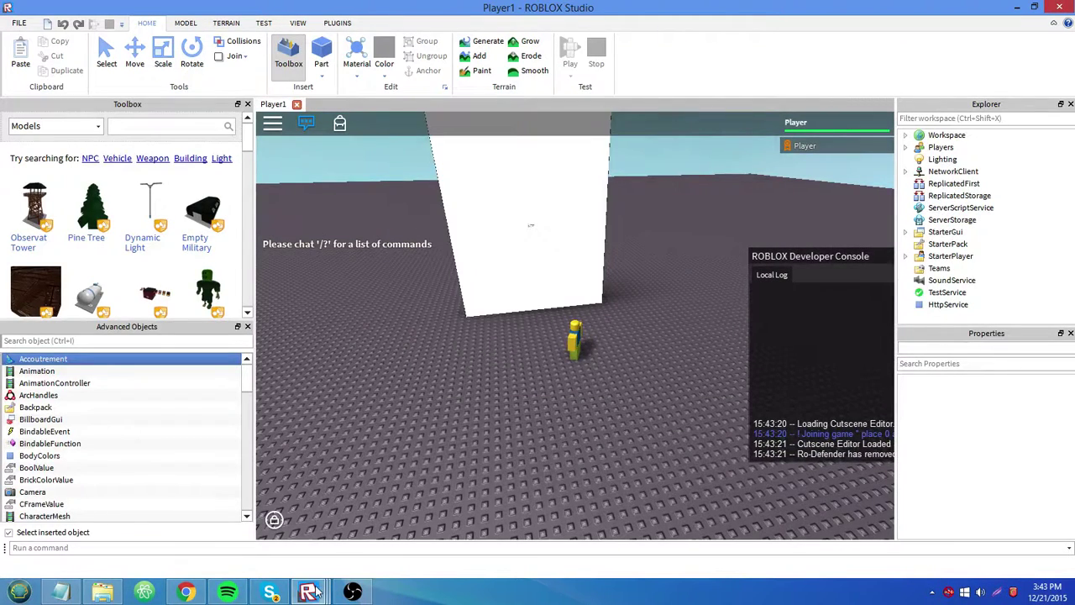
Switch to the test's Server window, show the Output log, and examine its hello world lines.
{"action": "mouse_move", "coordinate": [314, 586]}
{"action": "left_click", "coordinate": [422, 521]}
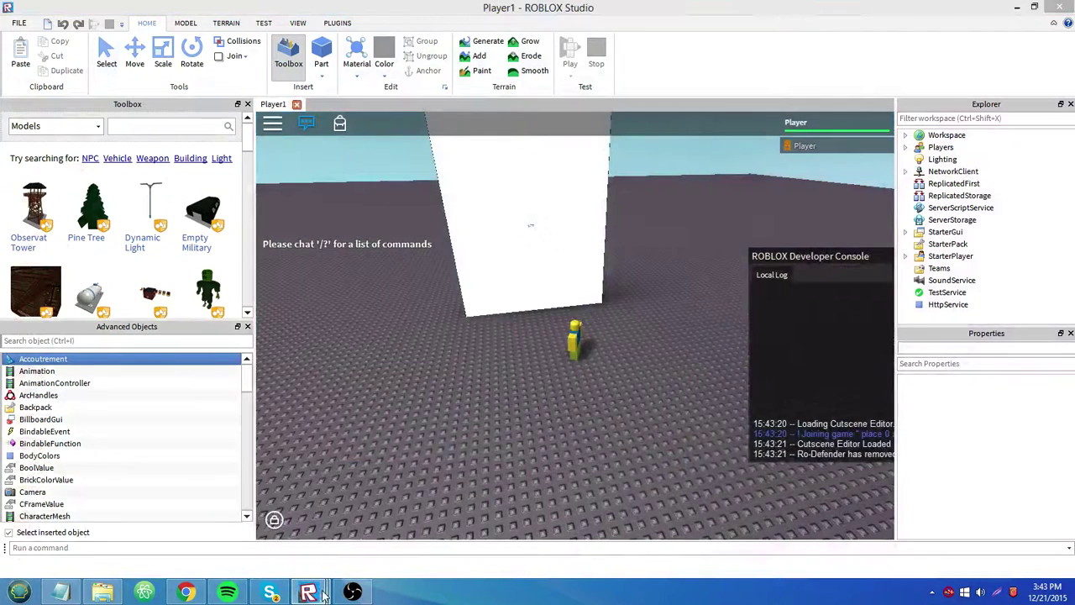
{"action": "left_click", "coordinate": [332, 516]}
{"action": "left_click", "coordinate": [297, 24]}
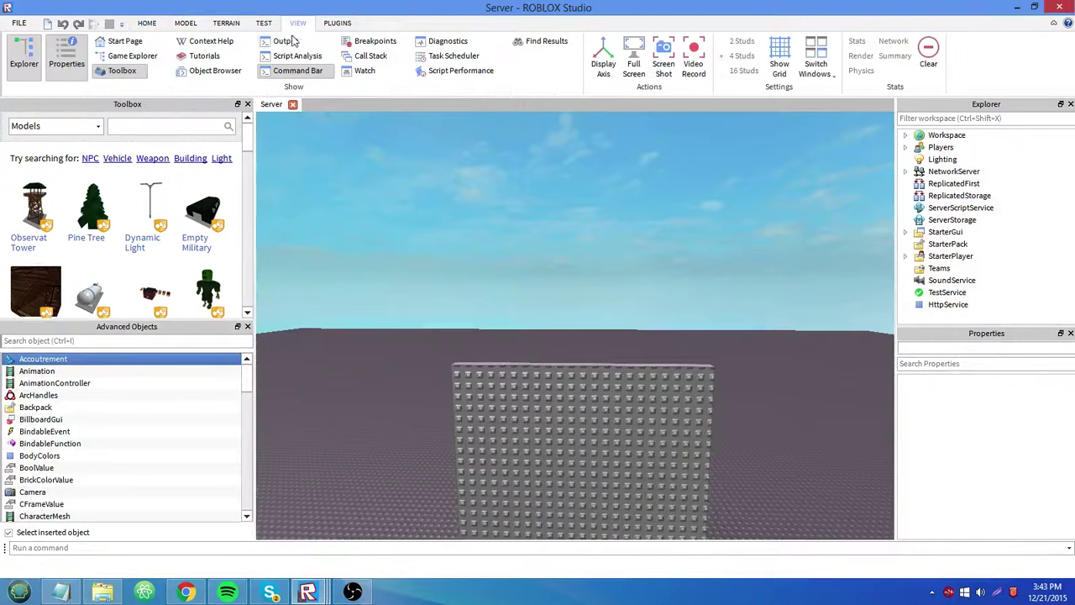
{"action": "left_click", "coordinate": [284, 42]}
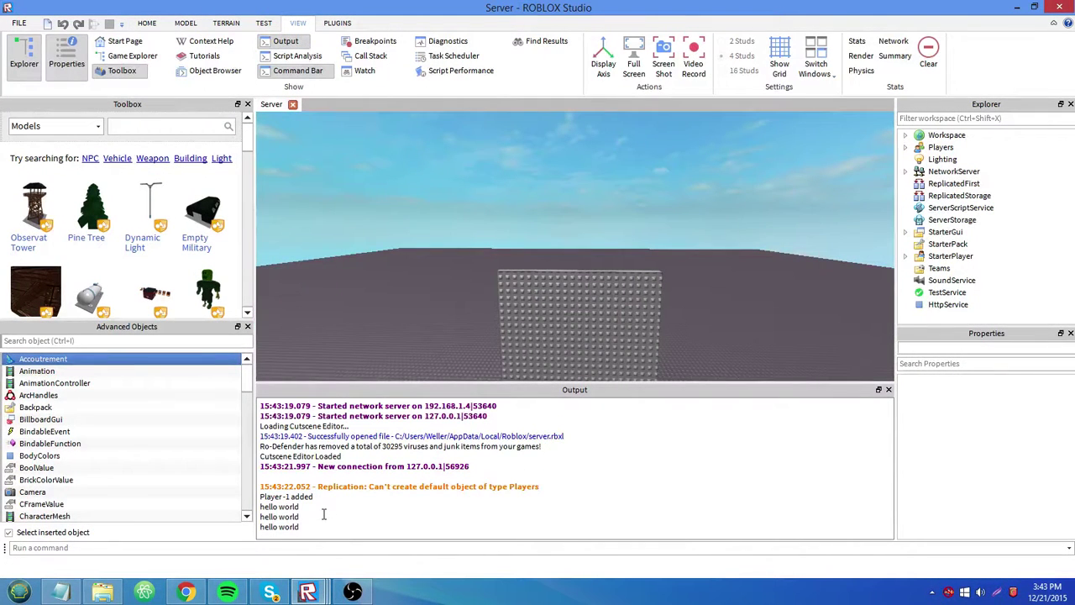
{"action": "left_click_drag", "start_coordinate": [321, 527], "coordinate": [257, 505]}
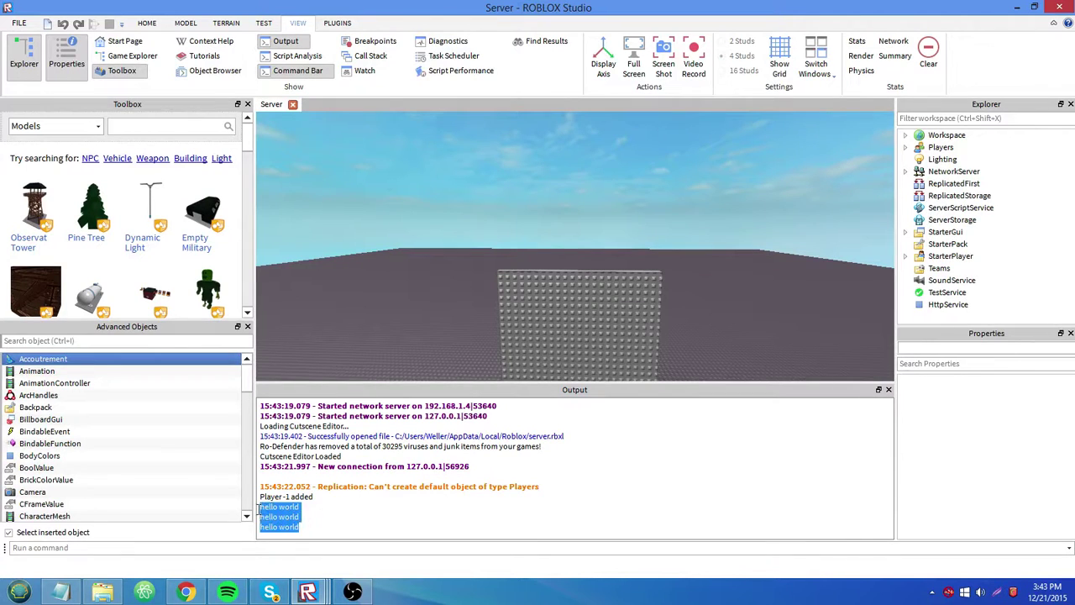
Return to the Player1 window to use the Part's button again, and recheck the hello world lines in the server's output.
{"action": "mouse_move", "coordinate": [308, 592]}
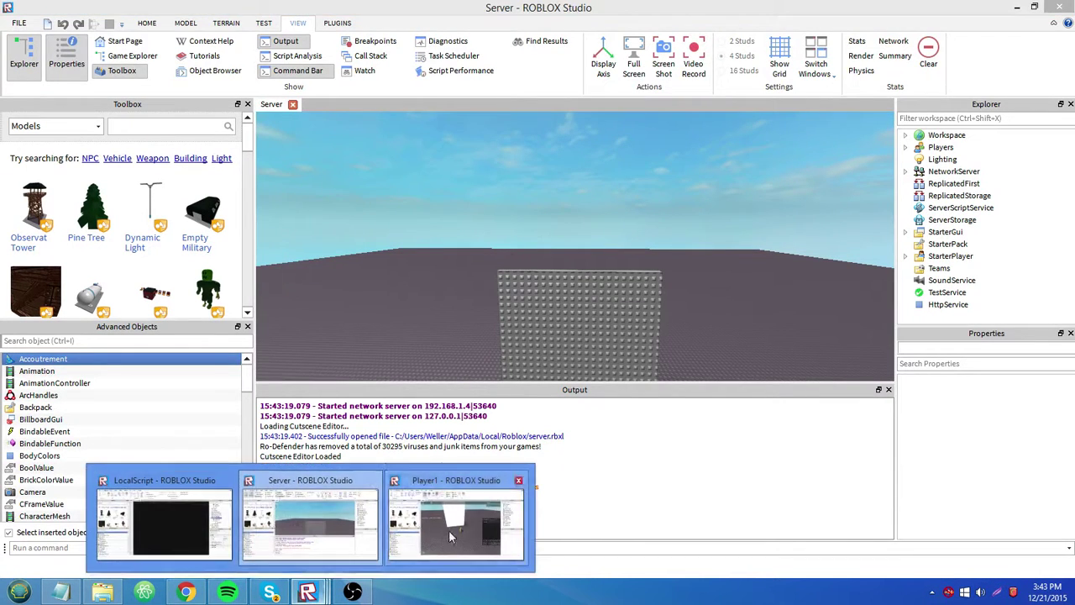
{"action": "left_click", "coordinate": [454, 536]}
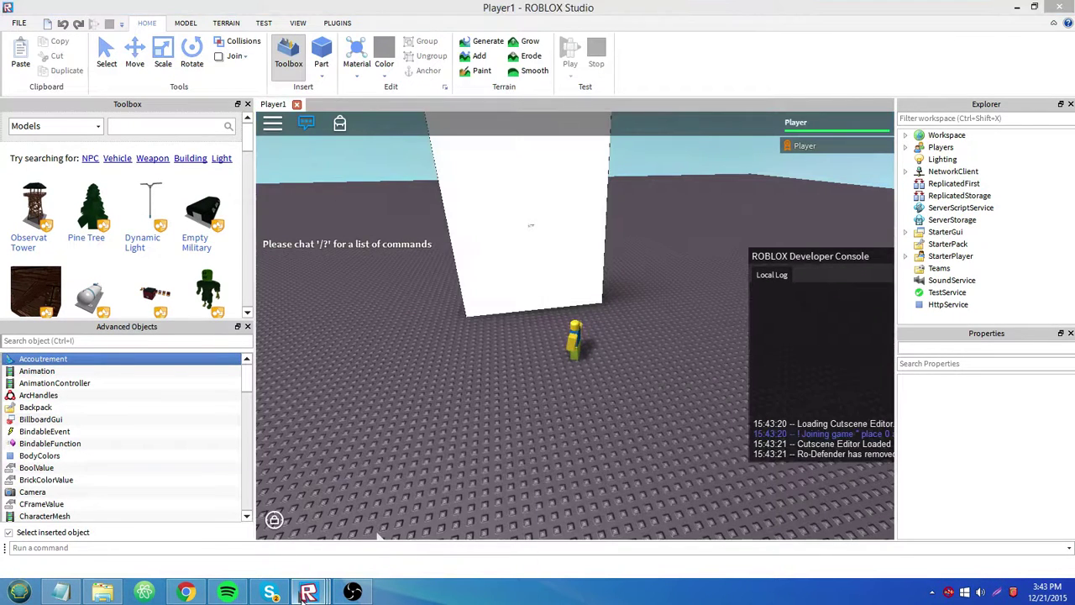
{"action": "left_click", "coordinate": [307, 531]}
{"action": "left_click_drag", "start_coordinate": [309, 526], "coordinate": [260, 494]}
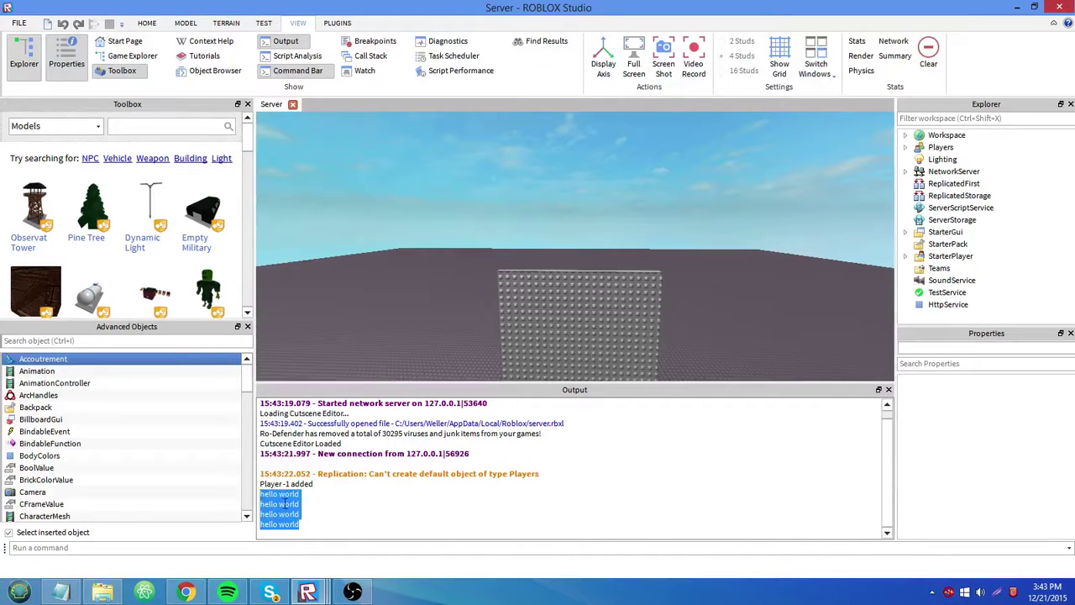
{"action": "left_click", "coordinate": [383, 530]}
End the test by closing the Server and Player1 windows, and return to the LocalScript window.
{"action": "mouse_move", "coordinate": [308, 592]}
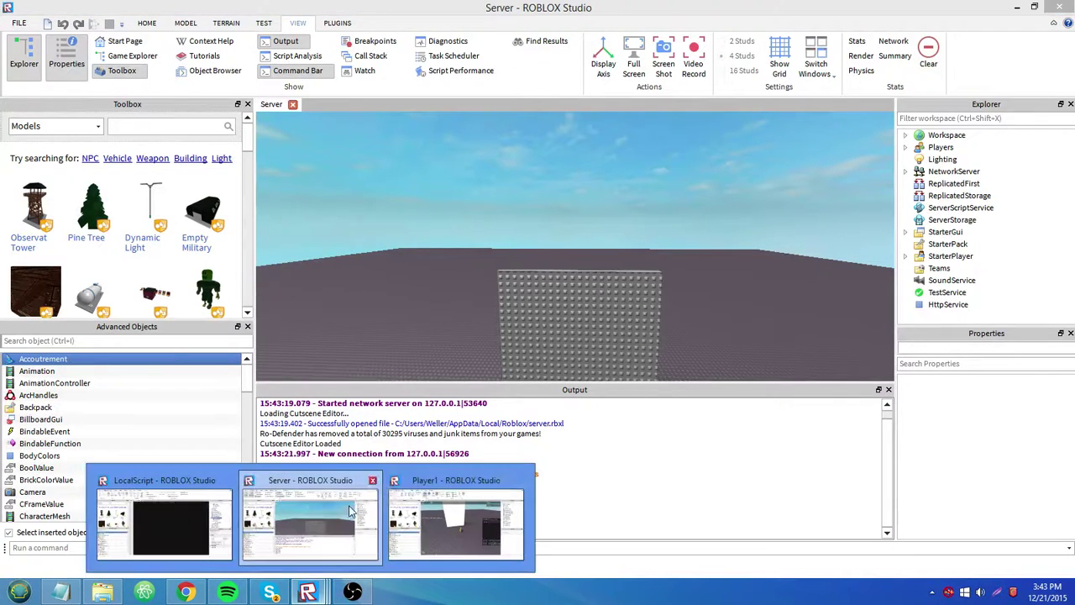
{"action": "left_click", "coordinate": [376, 481]}
{"action": "left_click", "coordinate": [467, 480]}
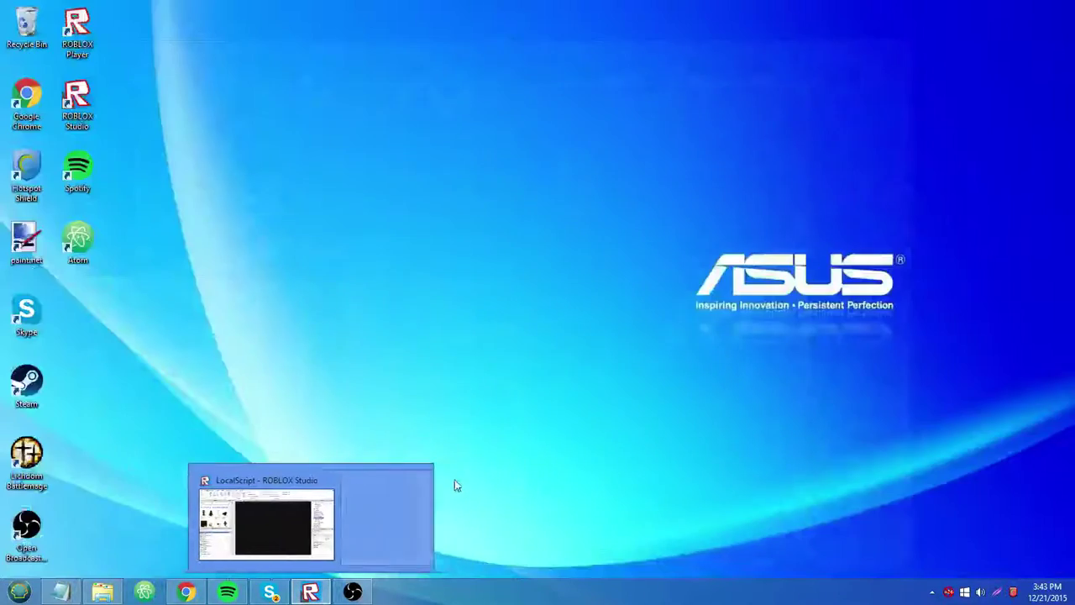
{"action": "left_click", "coordinate": [298, 520]}
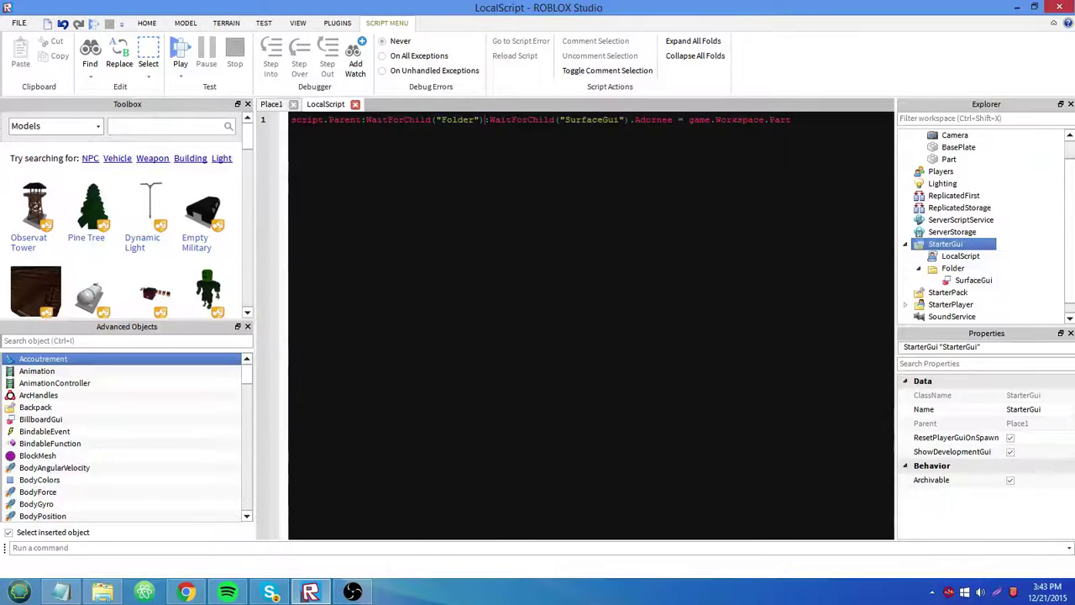
Close the LocalScript's editor and collapse the Folder inside StarterGui.
{"action": "left_click", "coordinate": [356, 105]}
{"action": "left_click", "coordinate": [919, 268]}
{"action": "left_click", "coordinate": [960, 256]}
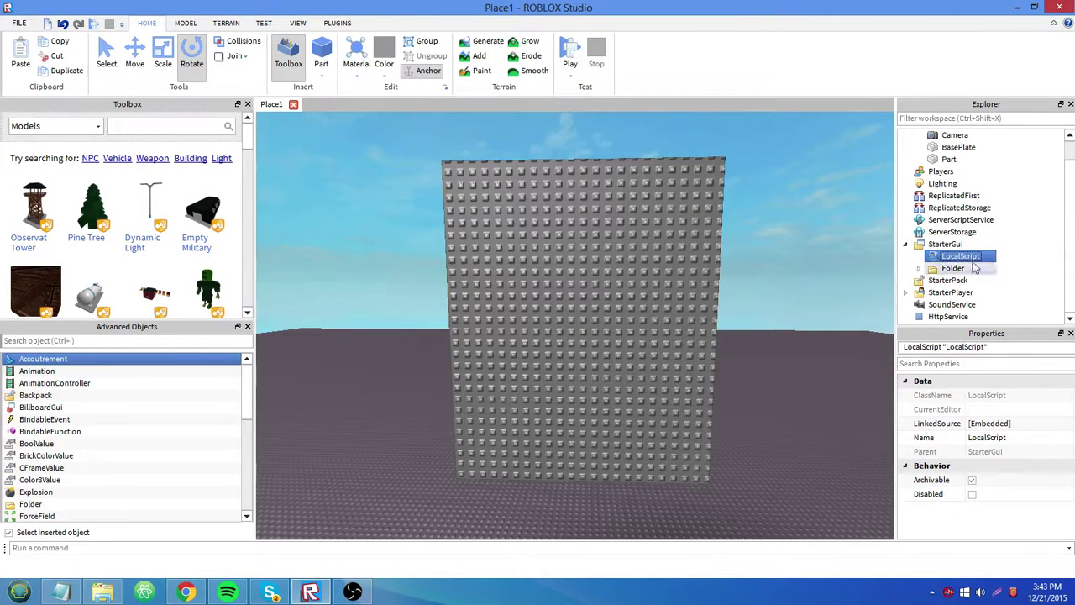
{"action": "left_click", "coordinate": [1027, 261]}
{"action": "right_click_drag", "start_coordinate": [819, 359], "coordinate": [815, 366]}
{"action": "scroll", "coordinate": [815, 366], "scroll_direction": "up", "scroll_amount": 2}
{"action": "scroll", "coordinate": [816, 366], "scroll_direction": "down", "scroll_amount": 2}
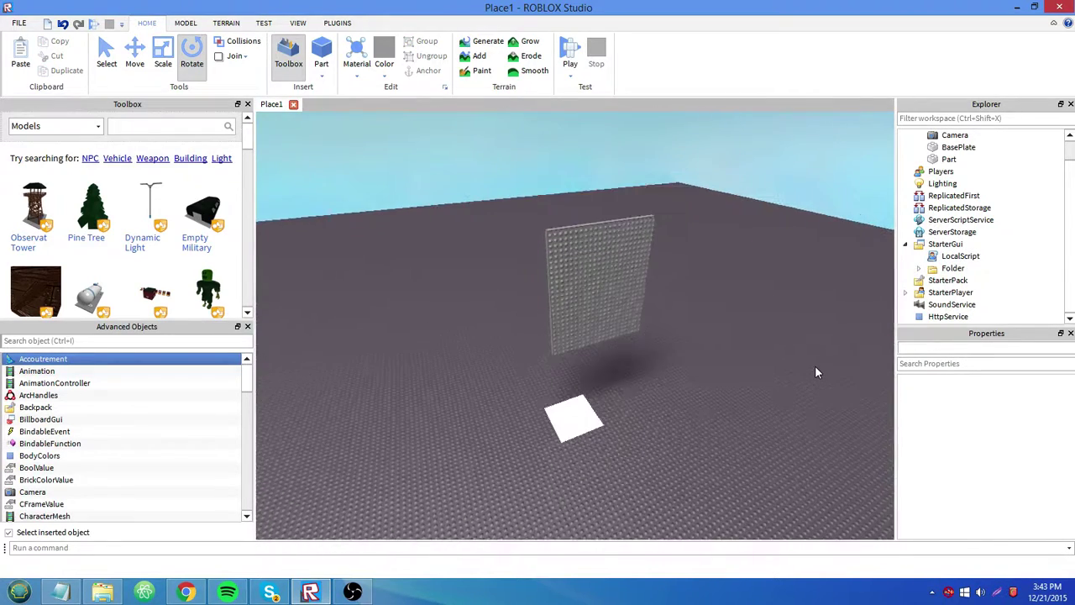
{"action": "scroll", "coordinate": [815, 372], "scroll_direction": "up", "scroll_amount": 2}
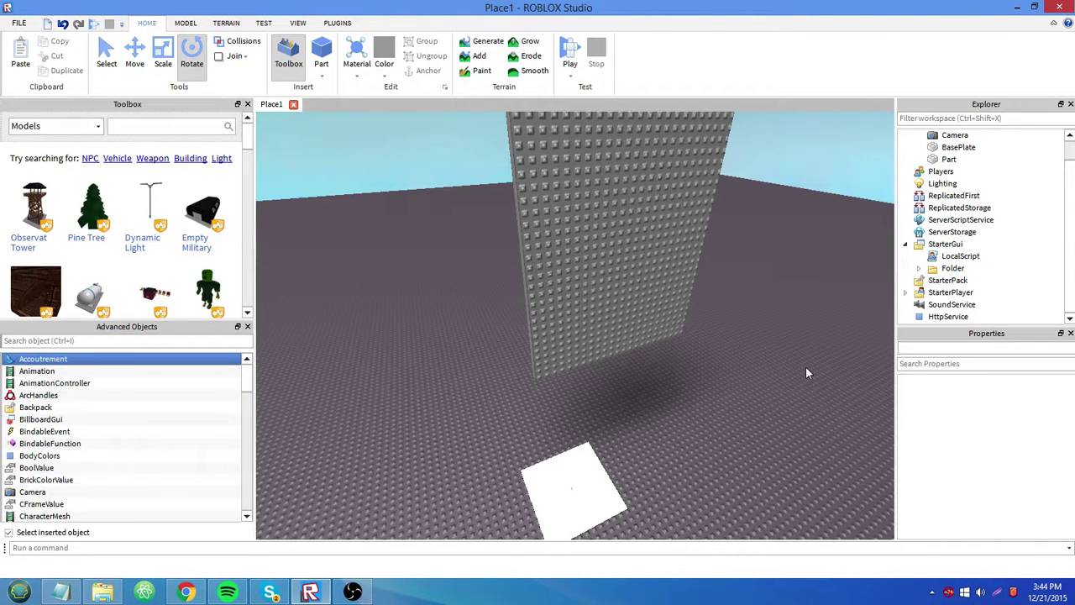
Delete the LocalScript and Folder from StarterGui, and the Part from Workspace.
{"action": "left_click", "coordinate": [957, 257]}
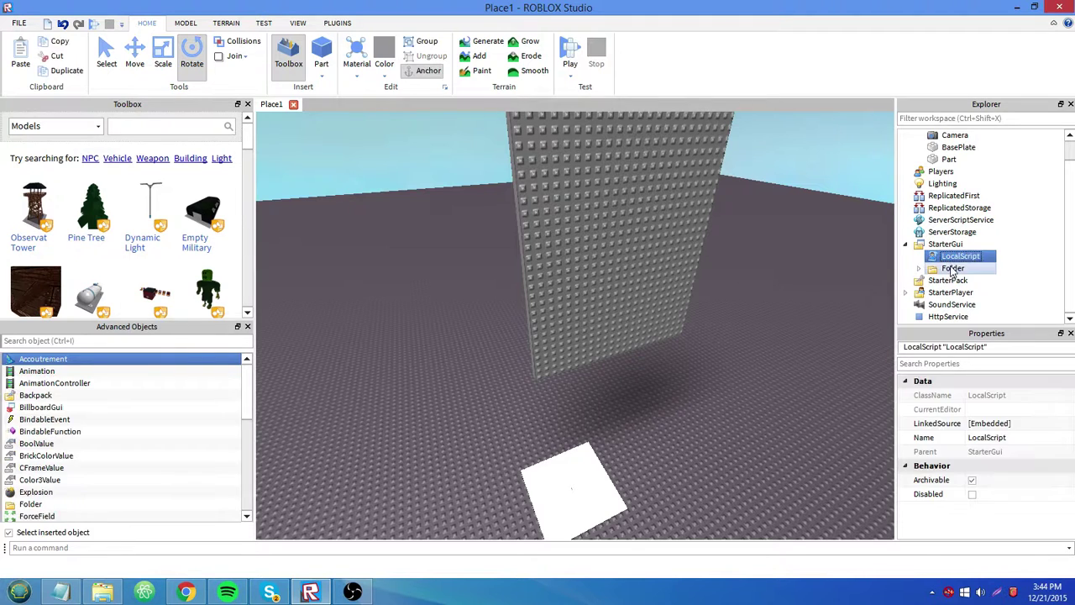
{"action": "left_click", "coordinate": [952, 268], "text": "ctrl"}
{"action": "key", "text": "Delete"}
{"action": "left_click", "coordinate": [949, 183]}
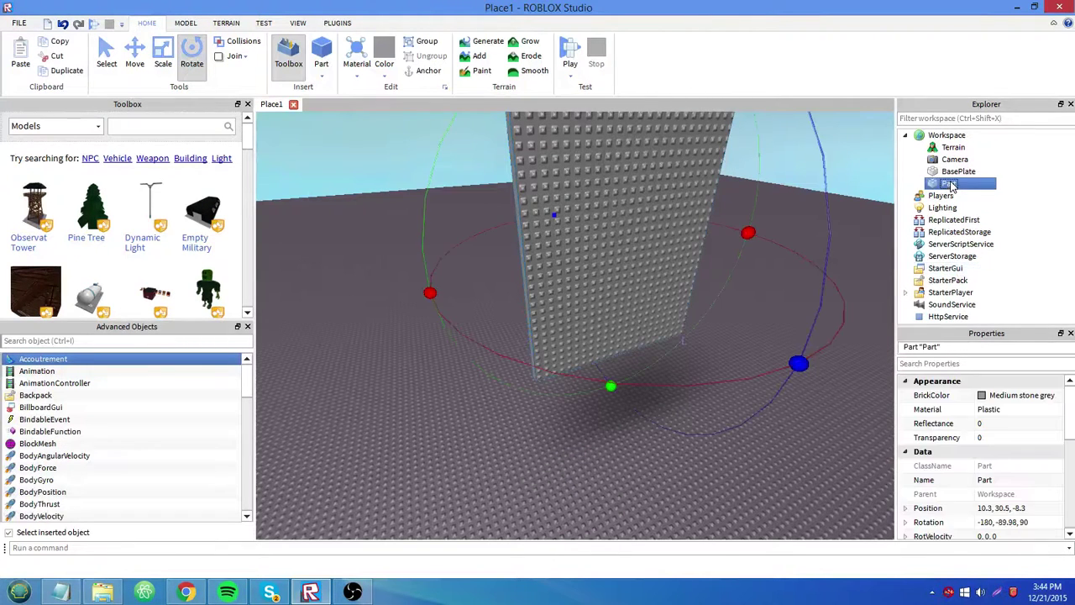
{"action": "key", "text": "Delete"}
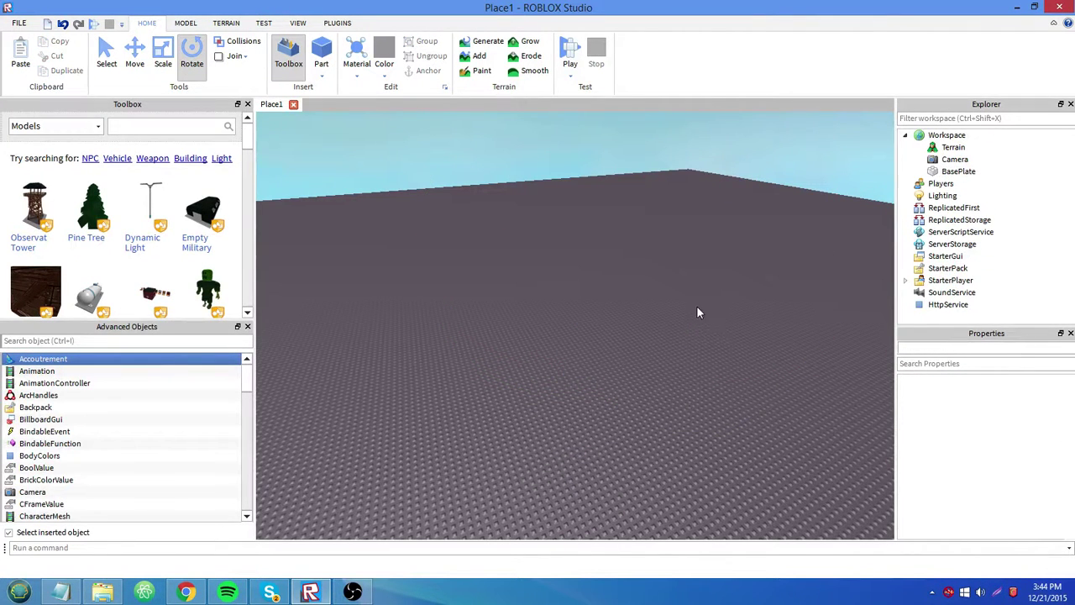